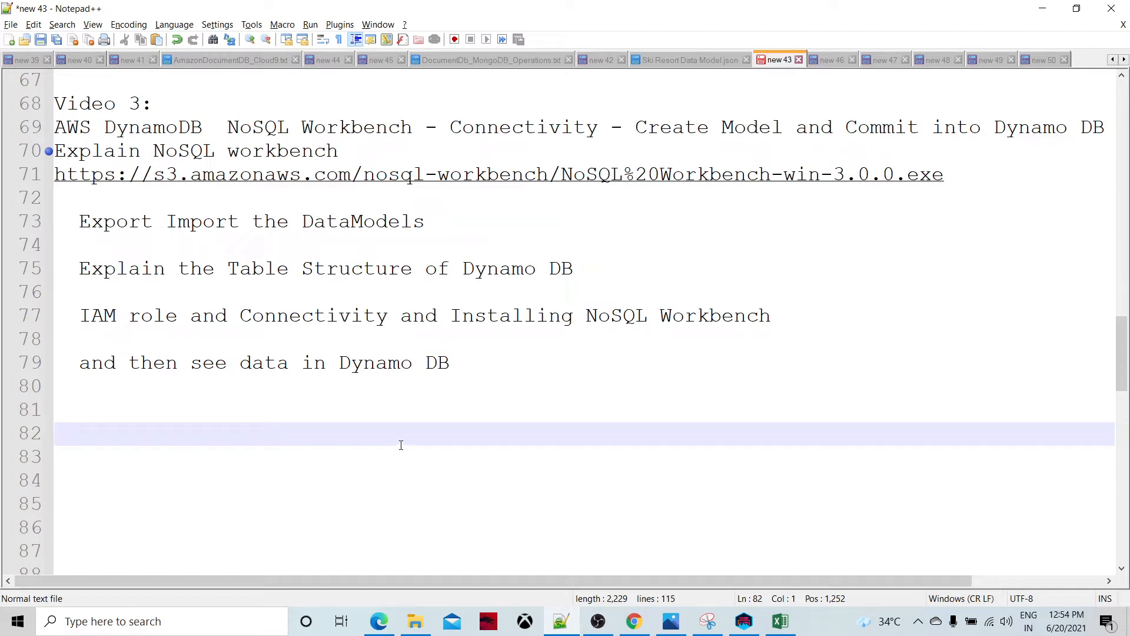
# Step: Copy the NoSQL Workbench installer URL from the notes and paste it into Google's search box in a new Chrome tab
pyautogui.moveTo(985, 179); pyautogui.dragTo(46, 185)
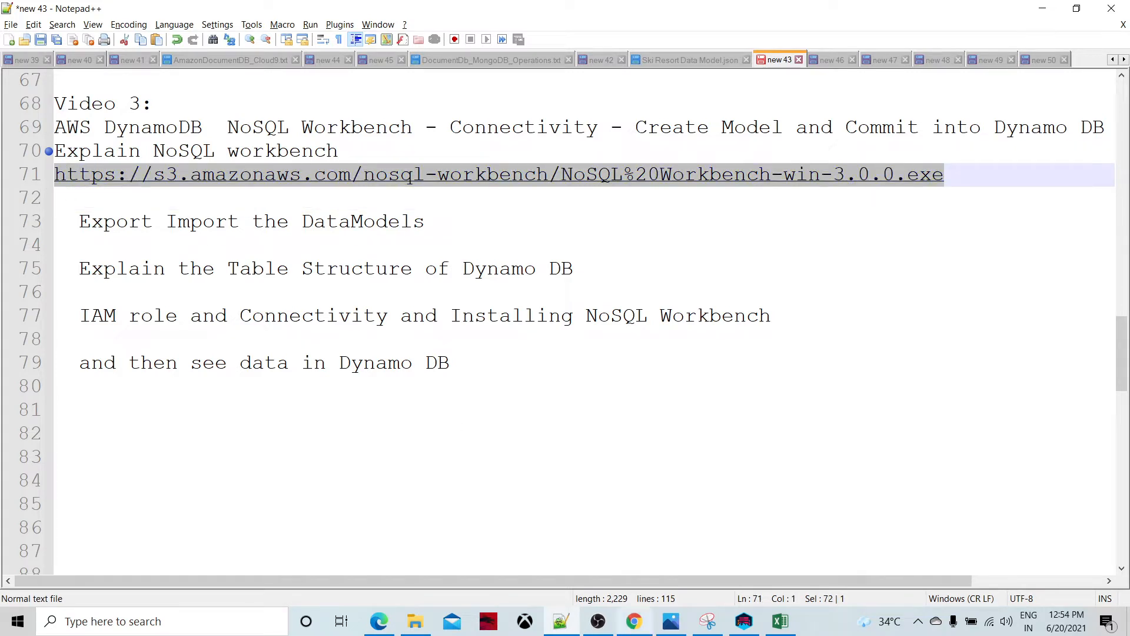
pyautogui.click(631, 629)
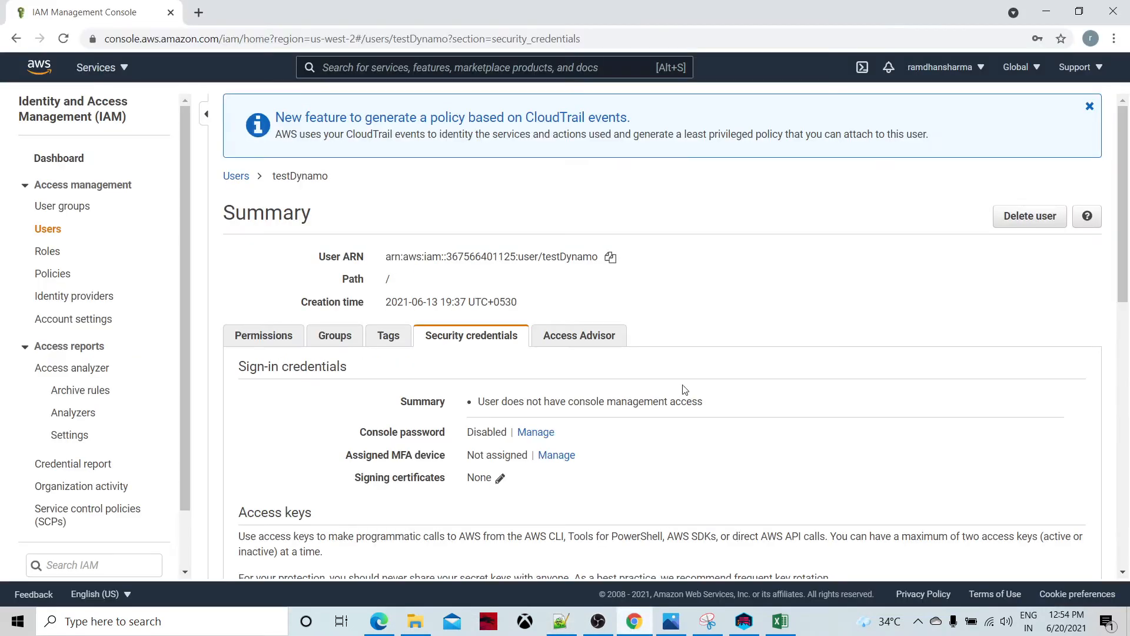
pyautogui.click(198, 12)
pyautogui.write('google.com')
pyautogui.press('Return')
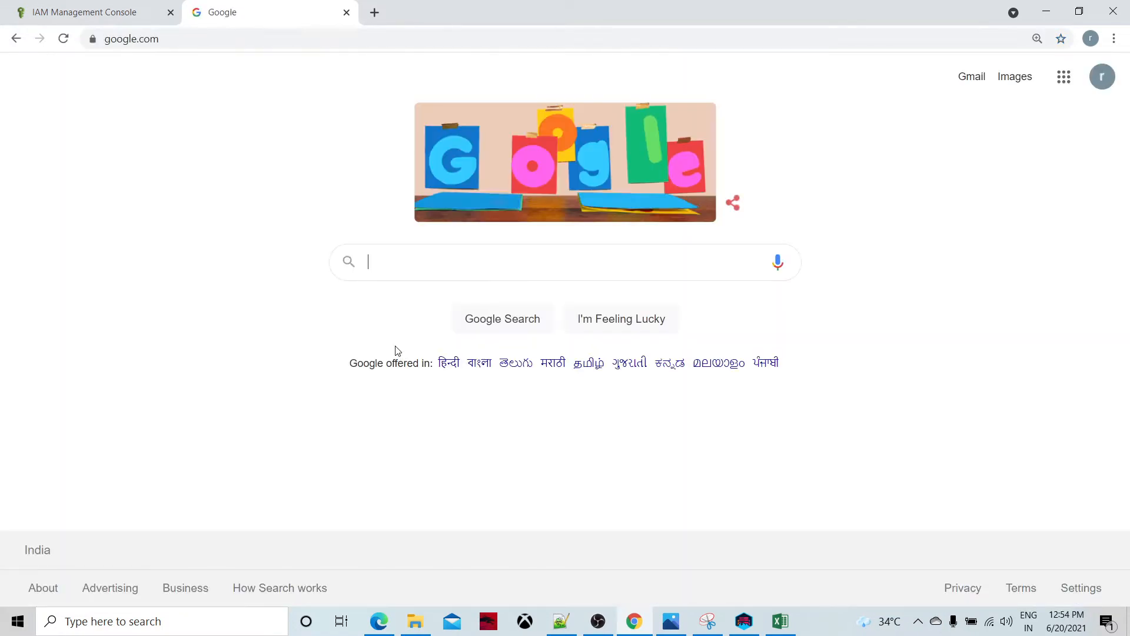
pyautogui.hotkey('ctrl', 'v')
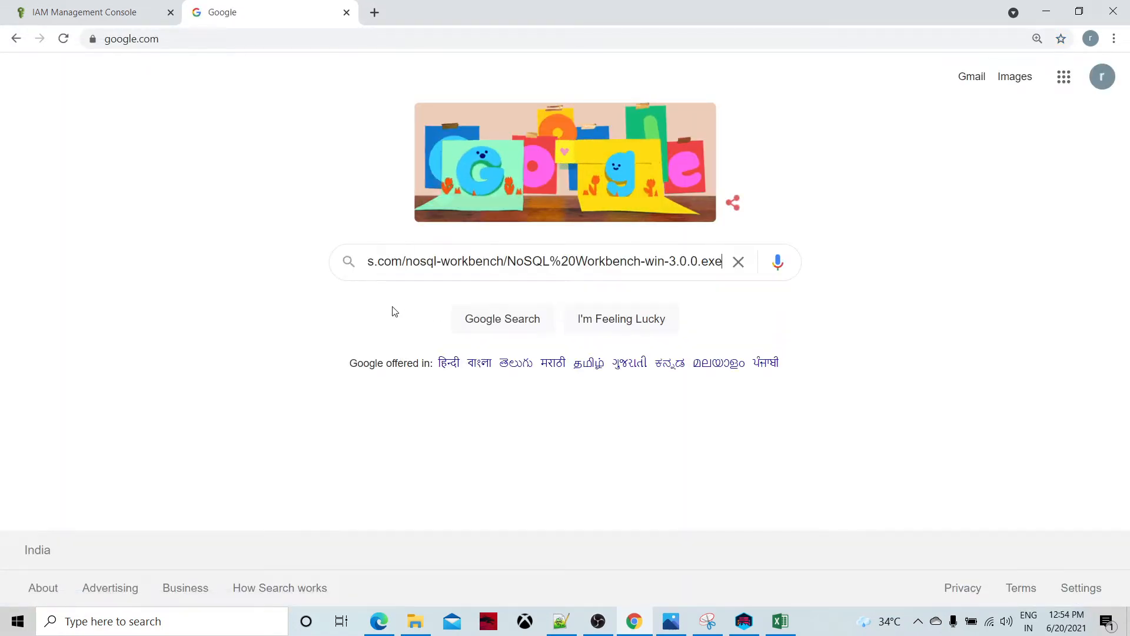
# Step: Clear the pasted URL from the Google search box and return to the Video 3 notes in Notepad++
pyautogui.click(738, 261)
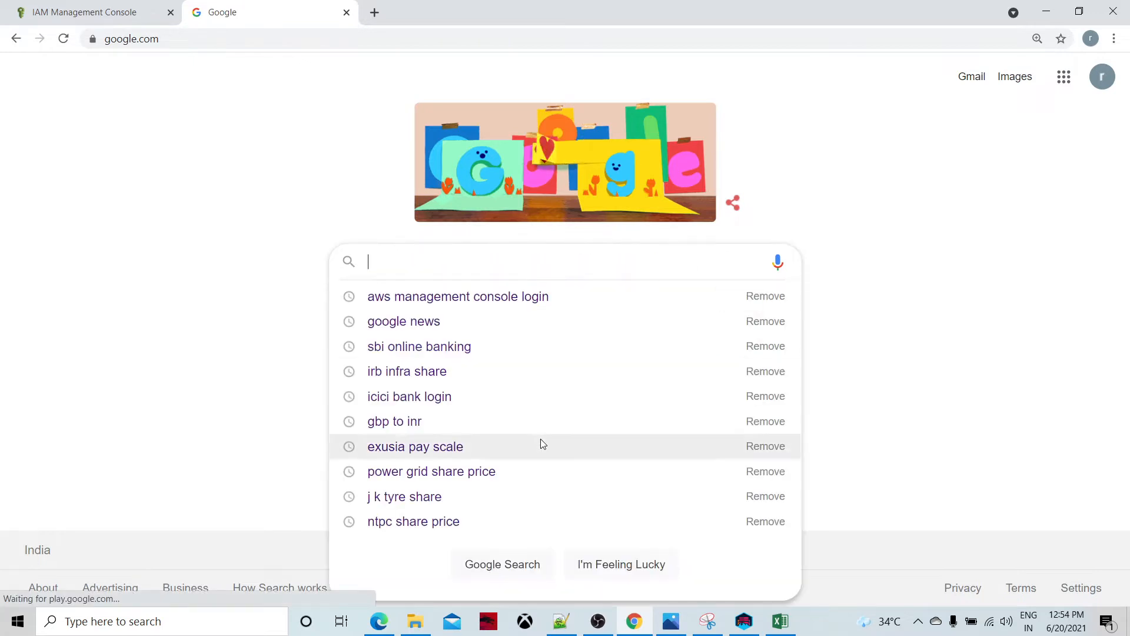
pyautogui.click(835, 319)
pyautogui.click(560, 621)
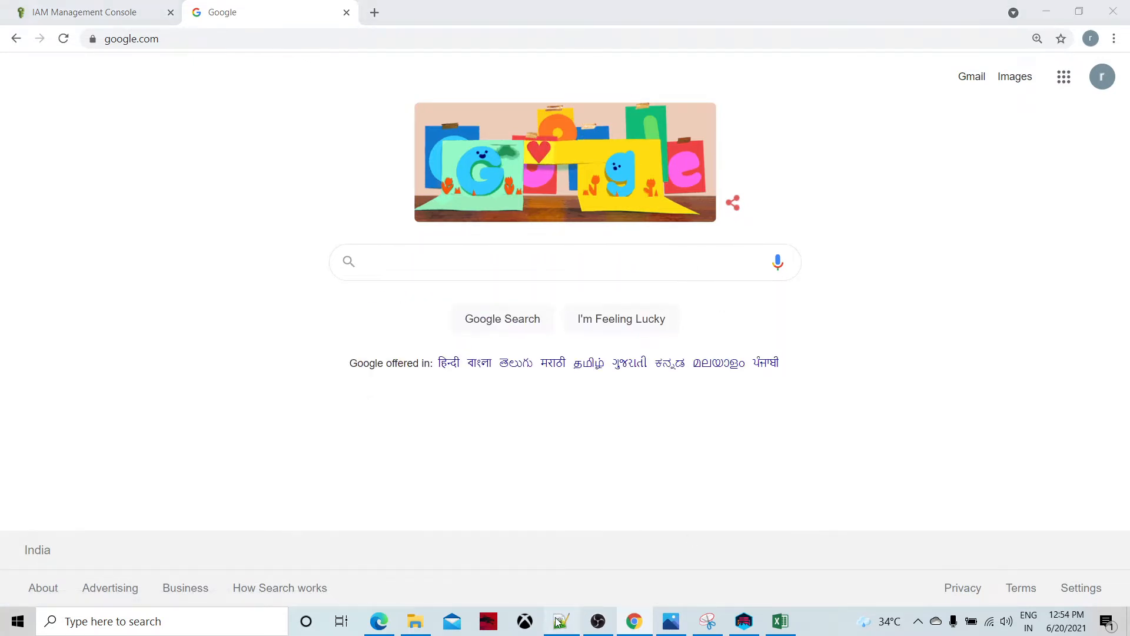
pyautogui.click(546, 218)
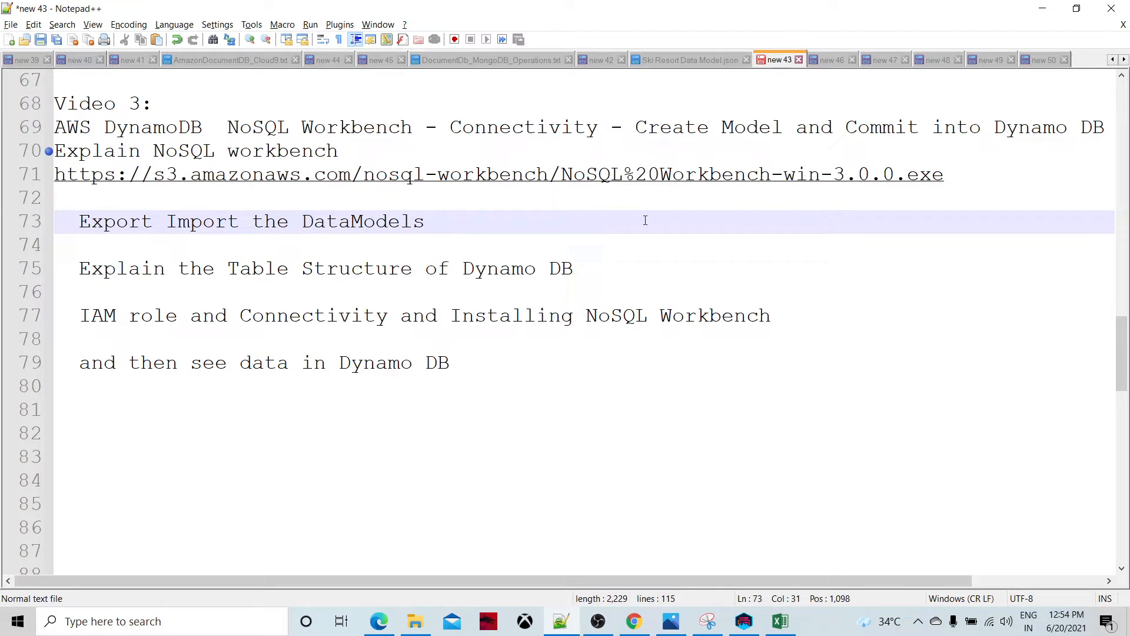
# Step: Switch to NoSQL Workbench and look through its sample data models, expanding the Bookmarks Data Model description
pyautogui.click(744, 621)
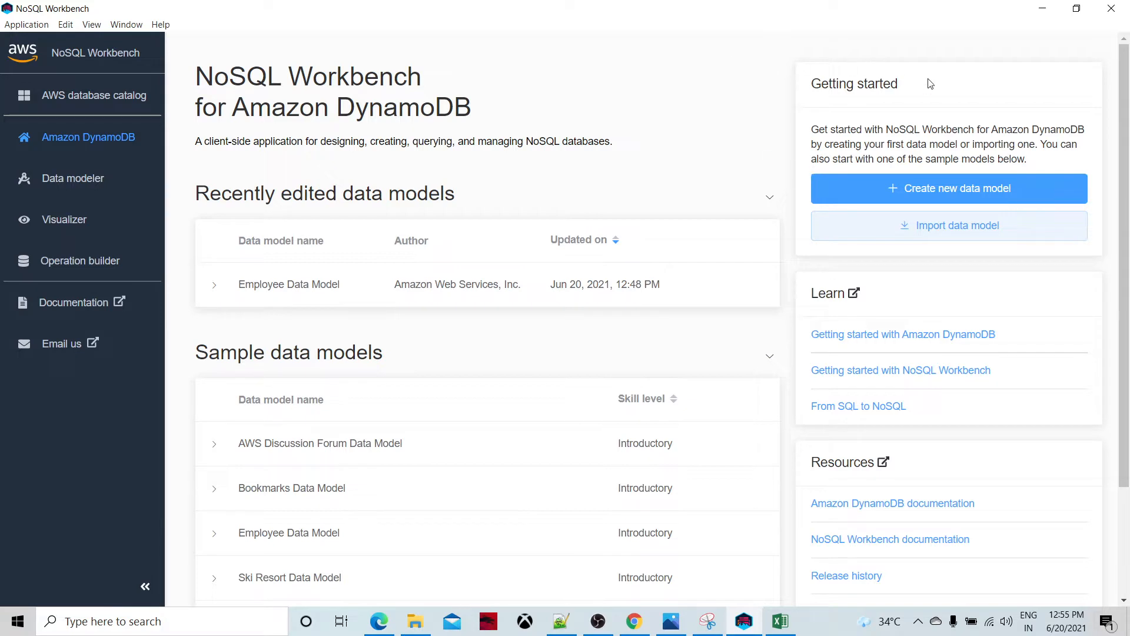
pyautogui.click(856, 214)
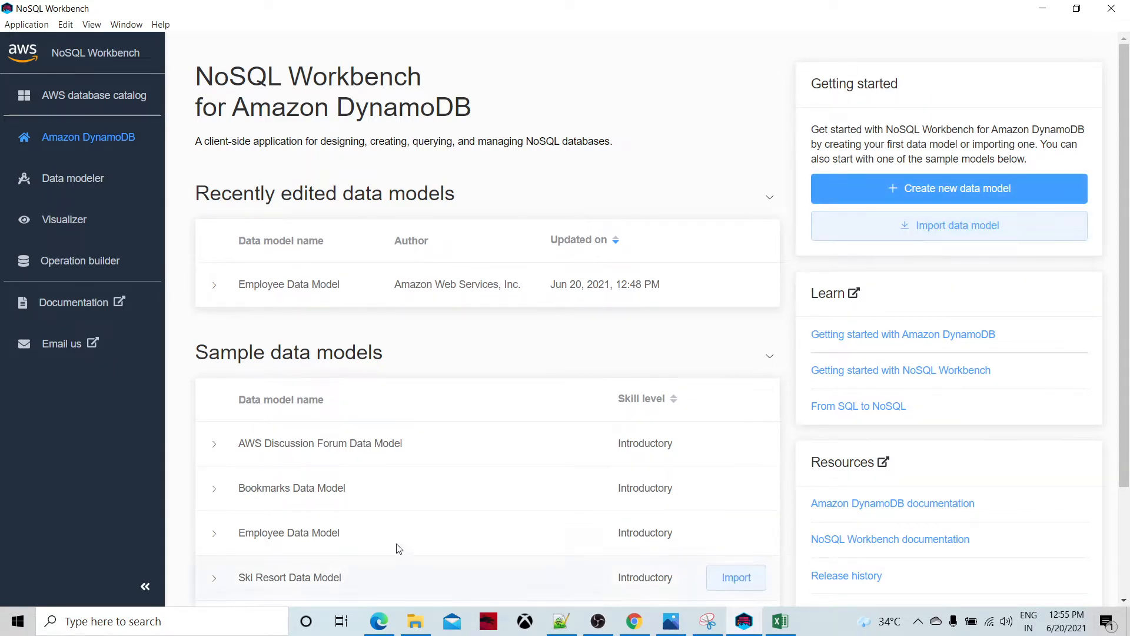
pyautogui.scroll(-2, 391, 468)
pyautogui.scroll(2, 500, 447)
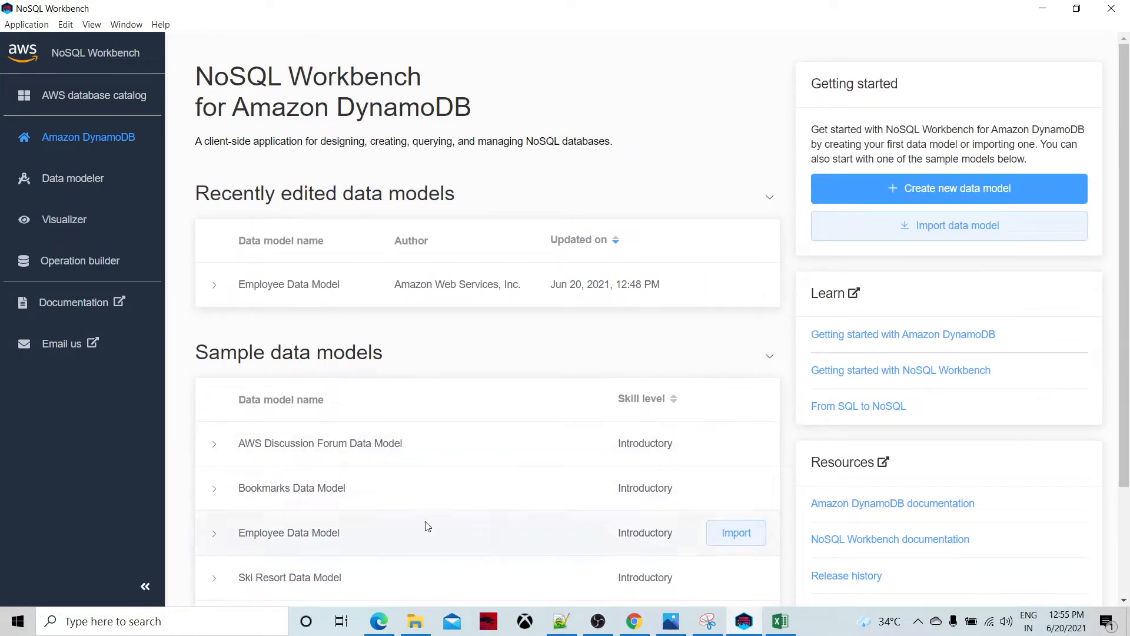
pyautogui.click(302, 500)
pyautogui.scroll(-4, 353, 495)
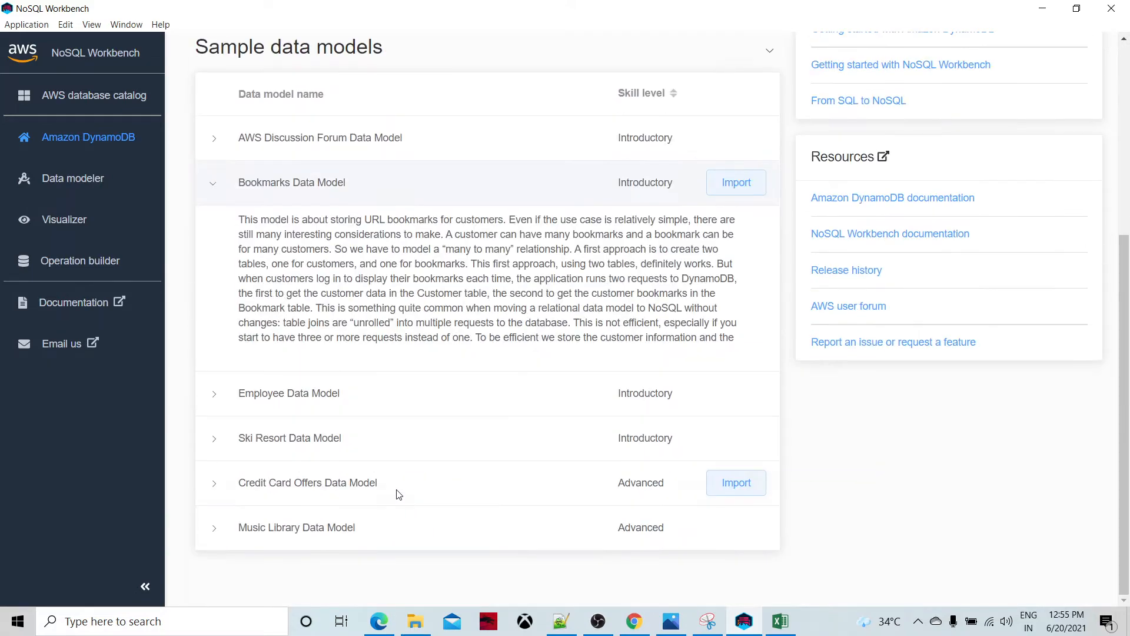
pyautogui.scroll(1, 382, 492)
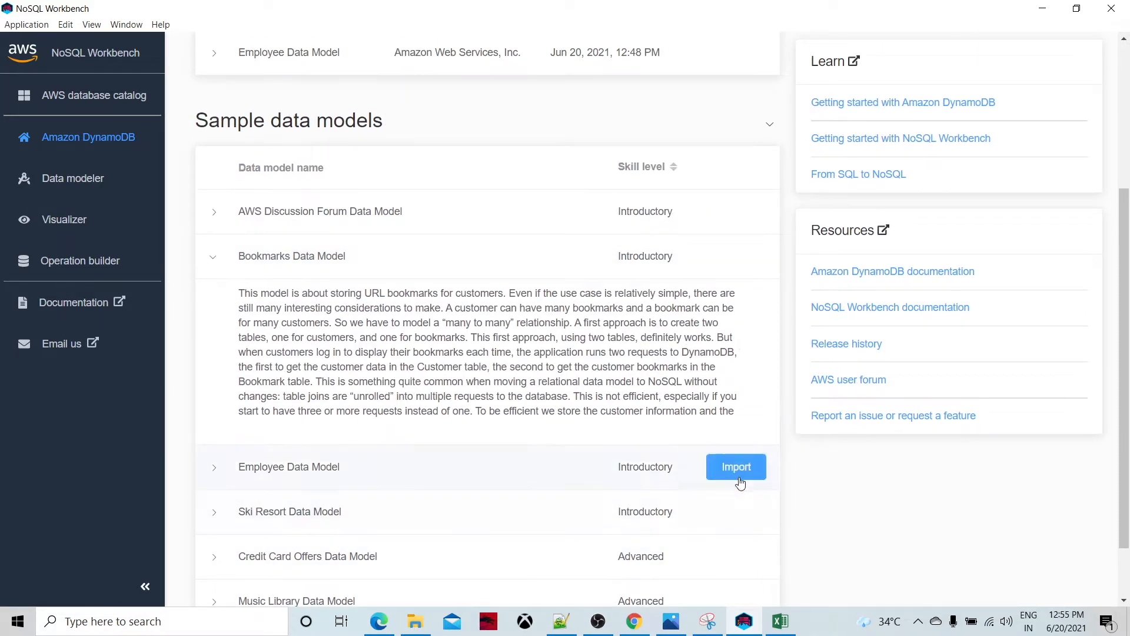
pyautogui.scroll(3, 479, 412)
pyautogui.scroll(1, 479, 412)
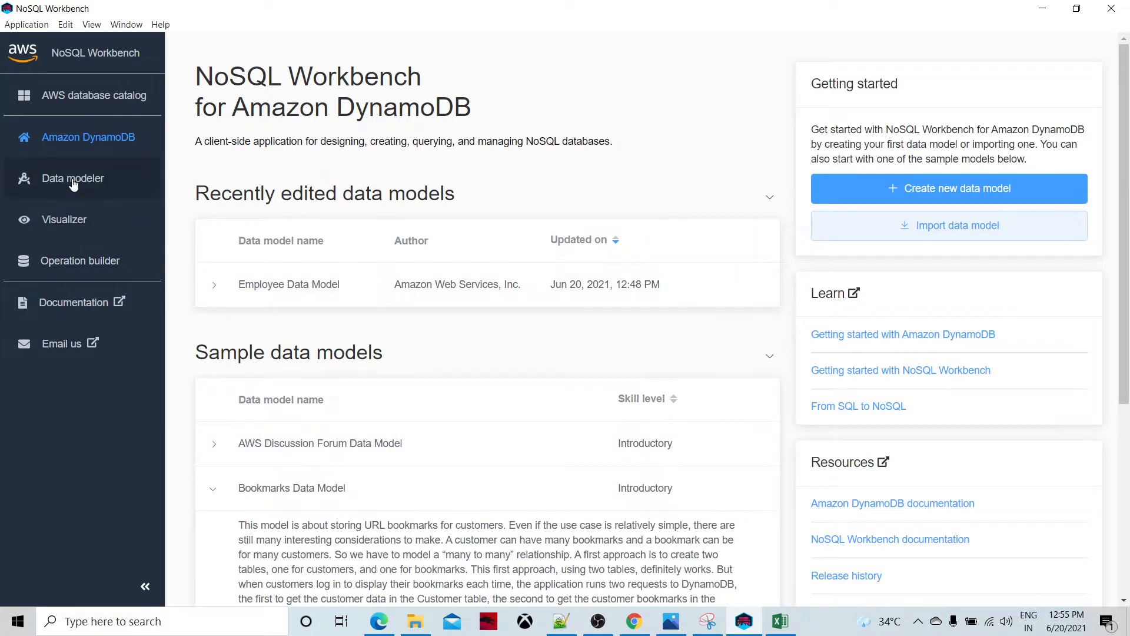
# Step: Open the Employee table in the Data modeler and view its JSON representation and its attributes
pyautogui.click(73, 180)
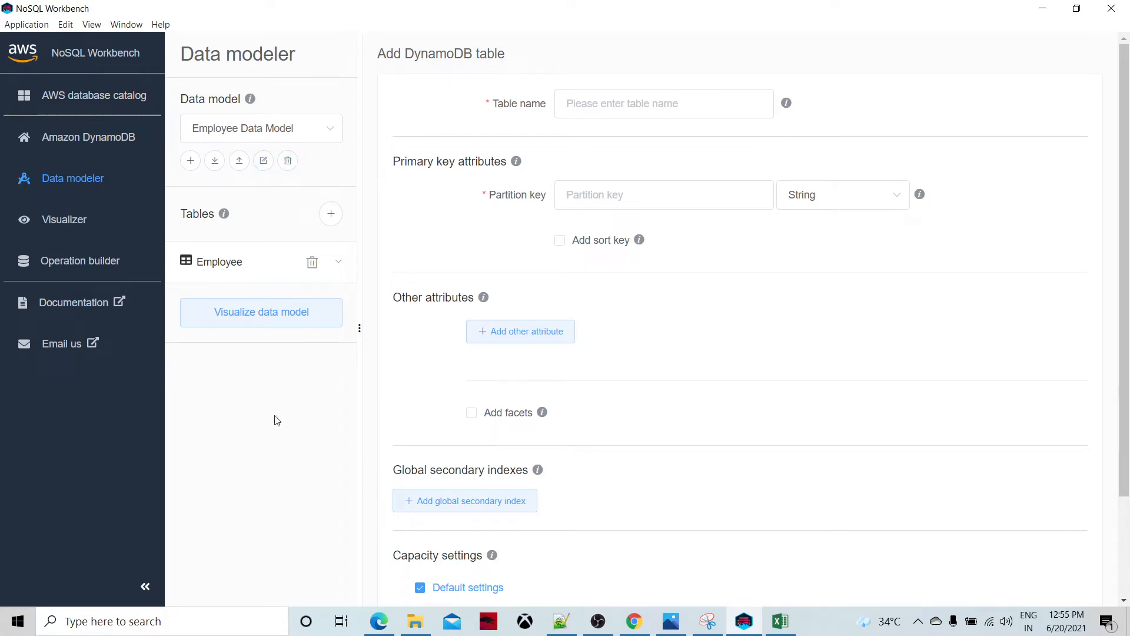
pyautogui.click(216, 262)
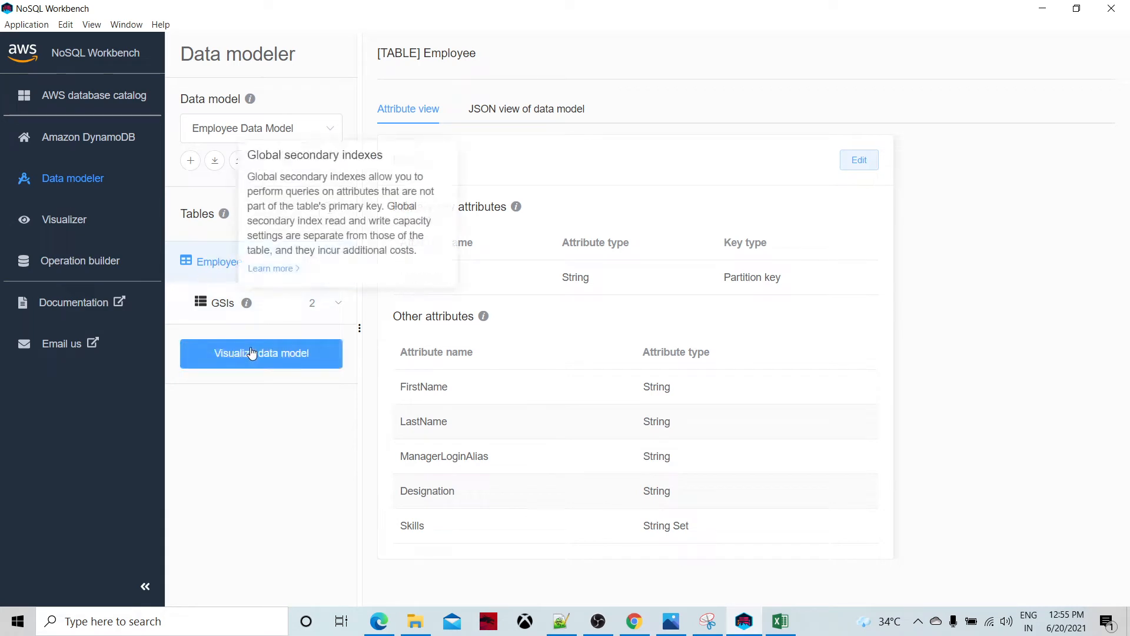
pyautogui.click(519, 116)
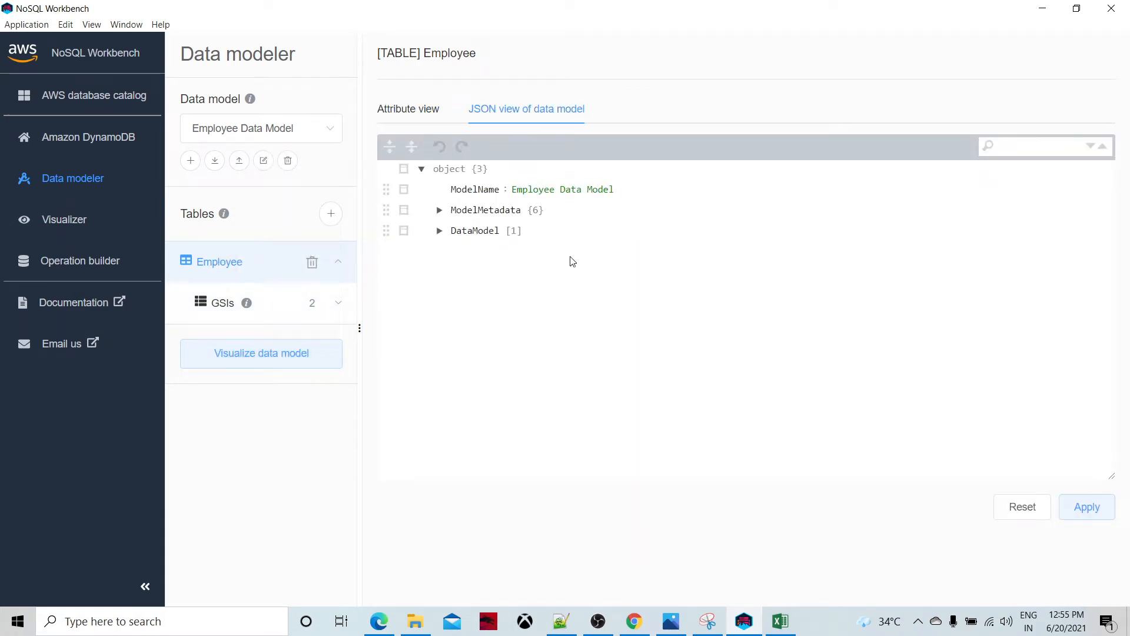
pyautogui.click(409, 109)
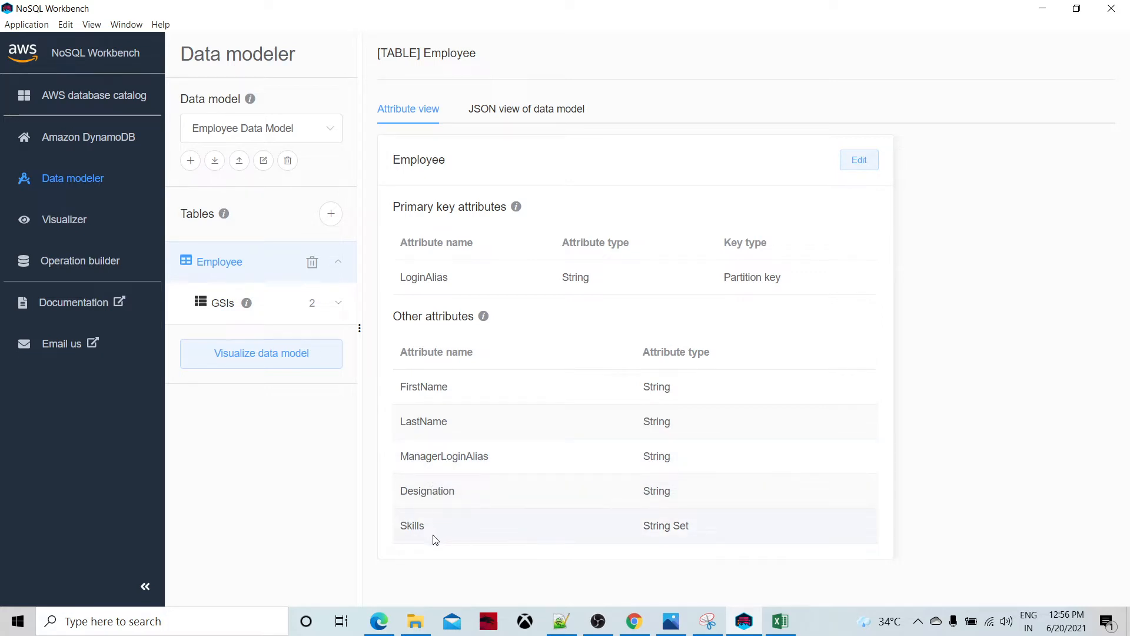
# Step: Examine the JSON view of the Employee Data Model, expanding ModelMetadata, DataModel and its first table entry
pyautogui.click(513, 112)
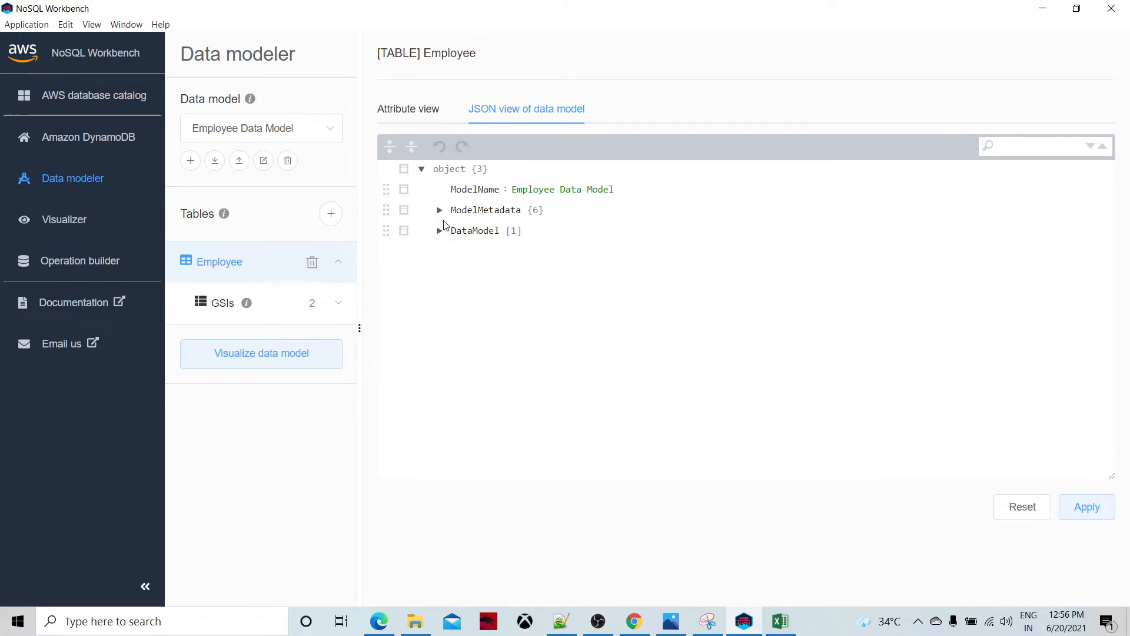
pyautogui.click(439, 210)
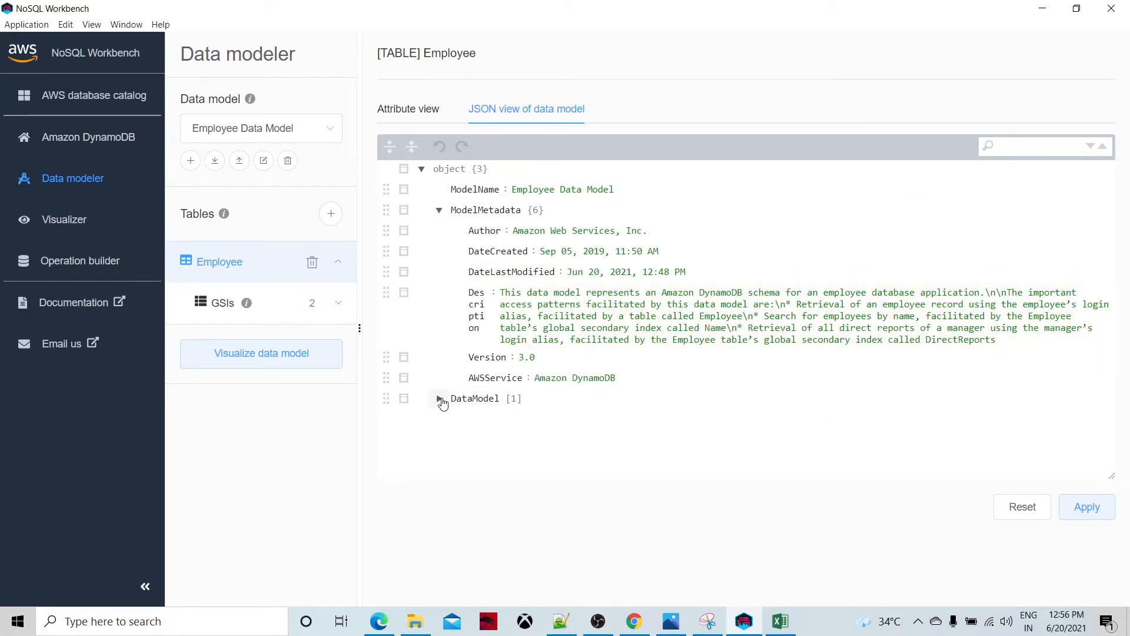
pyautogui.click(439, 399)
pyautogui.click(457, 418)
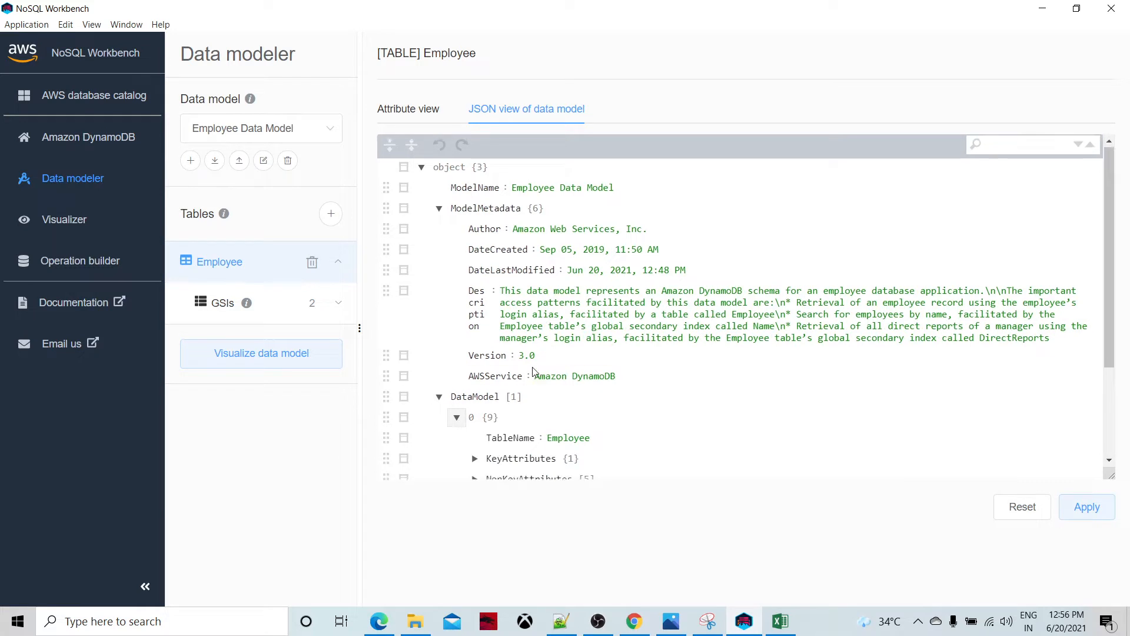
pyautogui.scroll(-2, 533, 372)
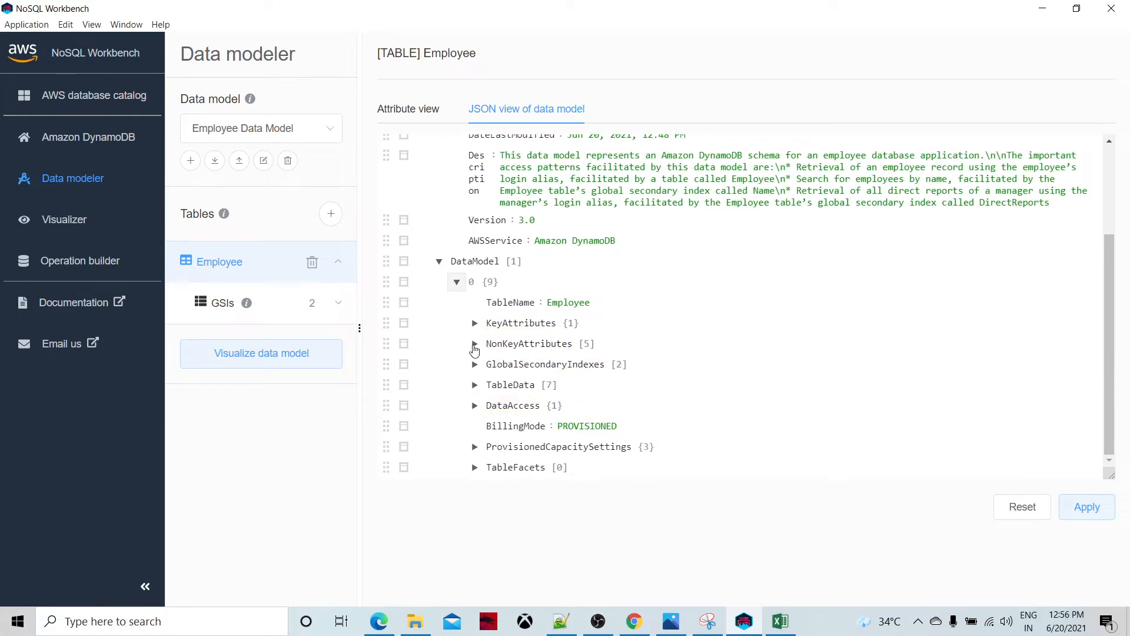
pyautogui.scroll(3, 670, 322)
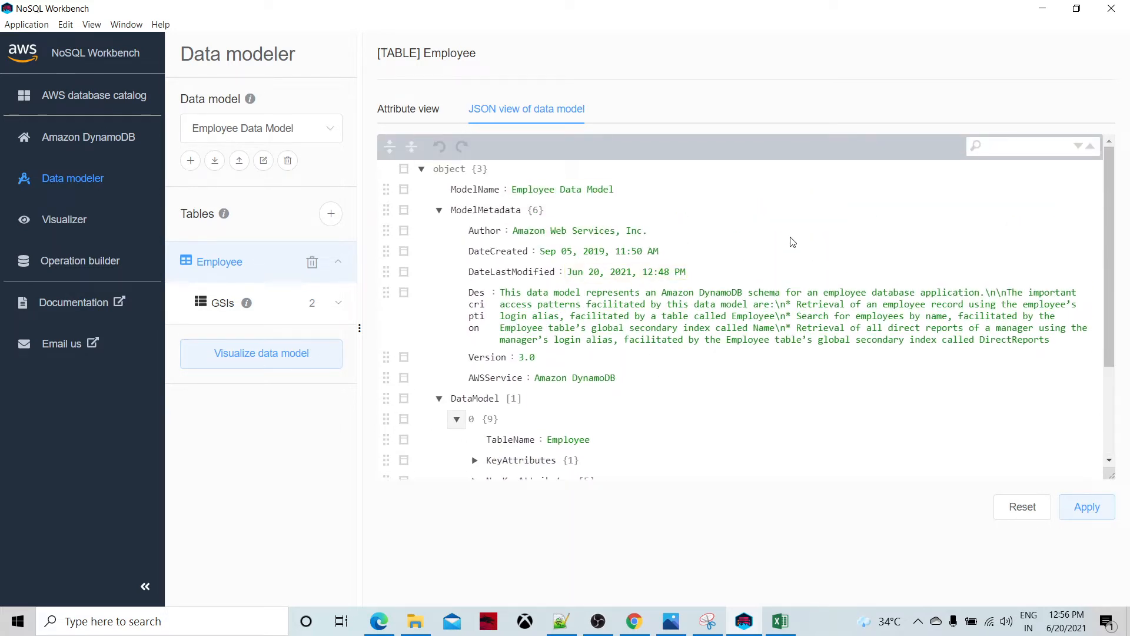
# Step: Compare the Employee sample records in the Visualizer with the table's attribute definitions in the Data modeler
pyautogui.click(65, 222)
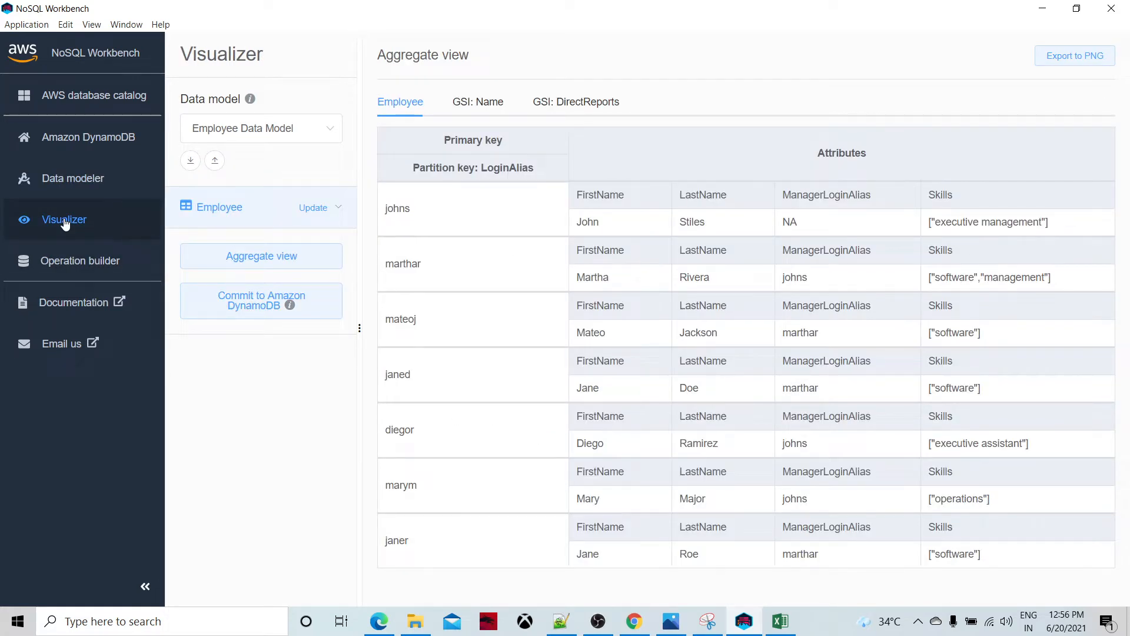
pyautogui.click(64, 180)
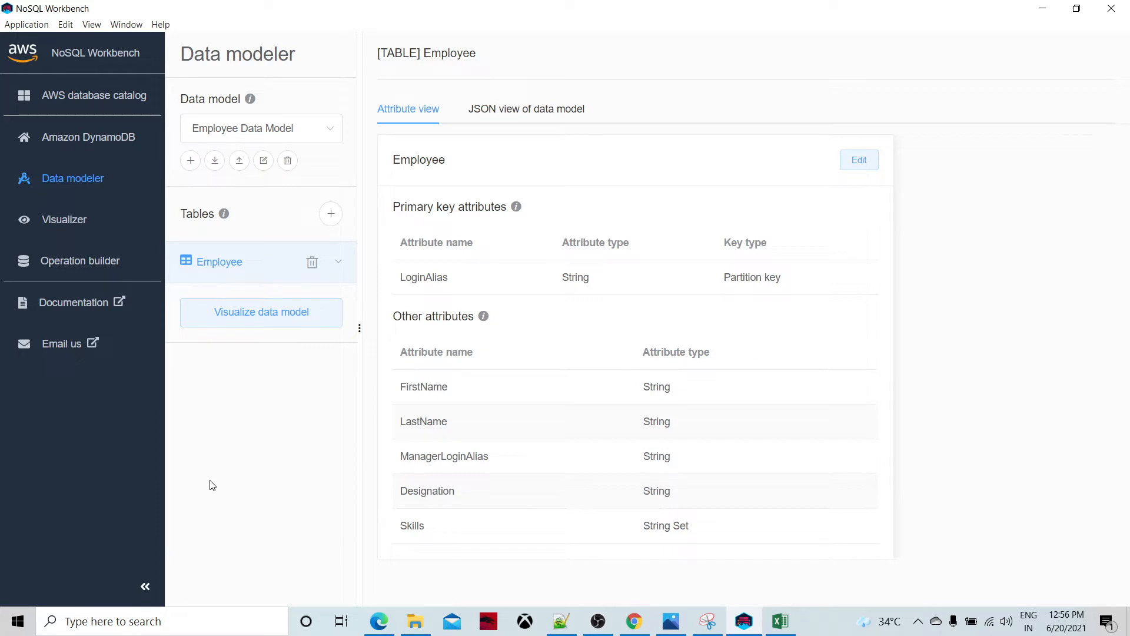
pyautogui.click(64, 219)
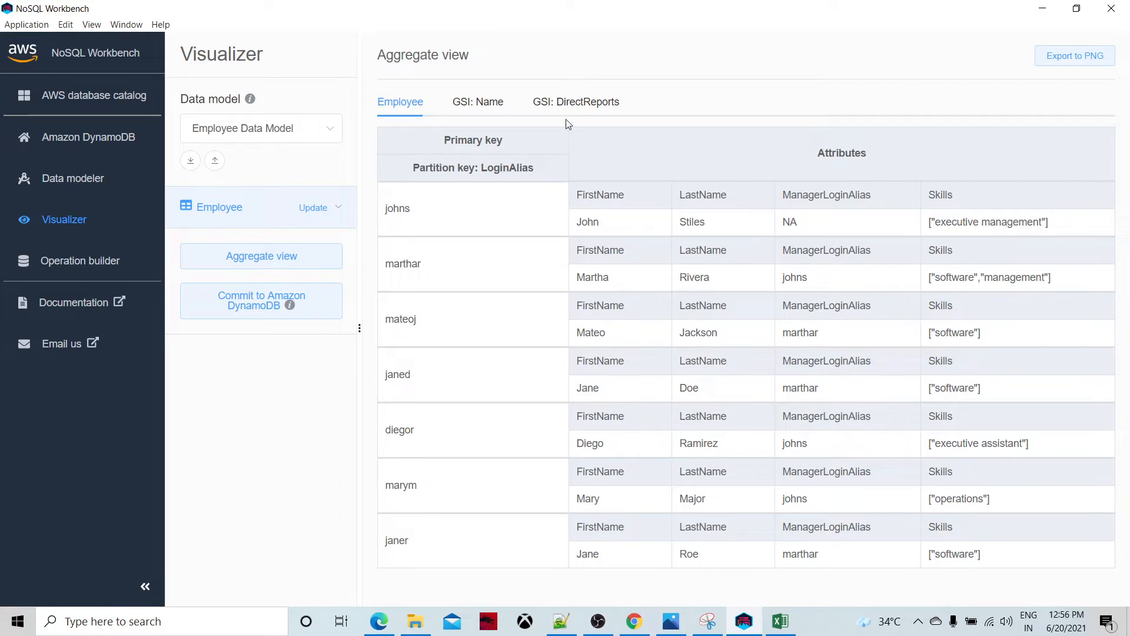
# Step: View the Name and DirectReports global secondary indexes in the aggregate view, and open the Employee table's own view
pyautogui.click(477, 103)
pyautogui.click(596, 106)
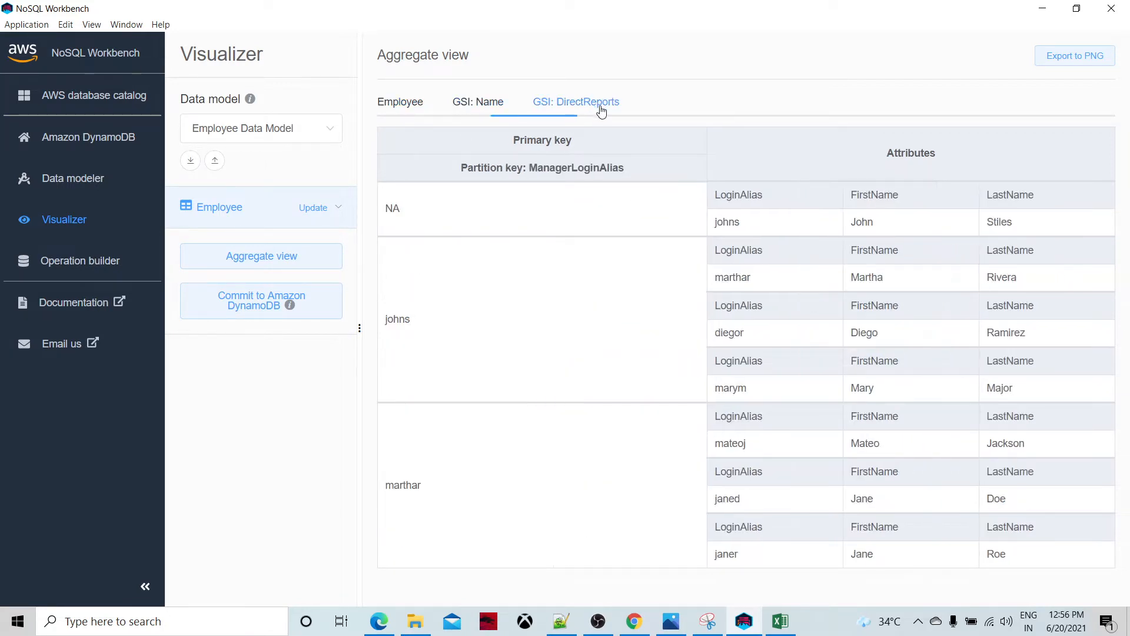
pyautogui.click(477, 102)
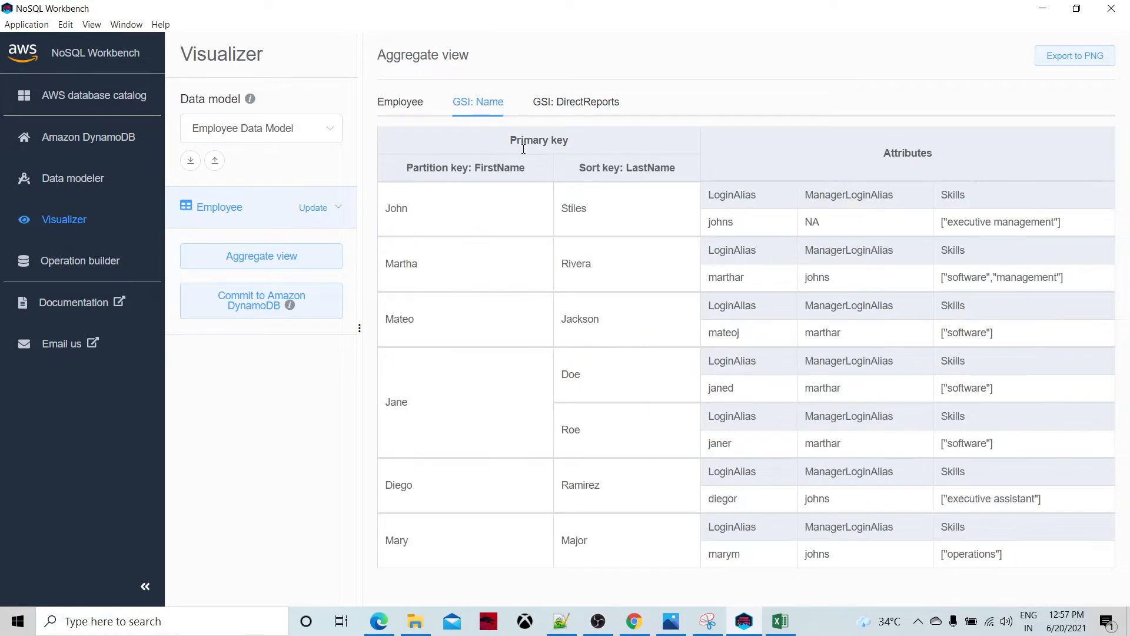
pyautogui.click(624, 107)
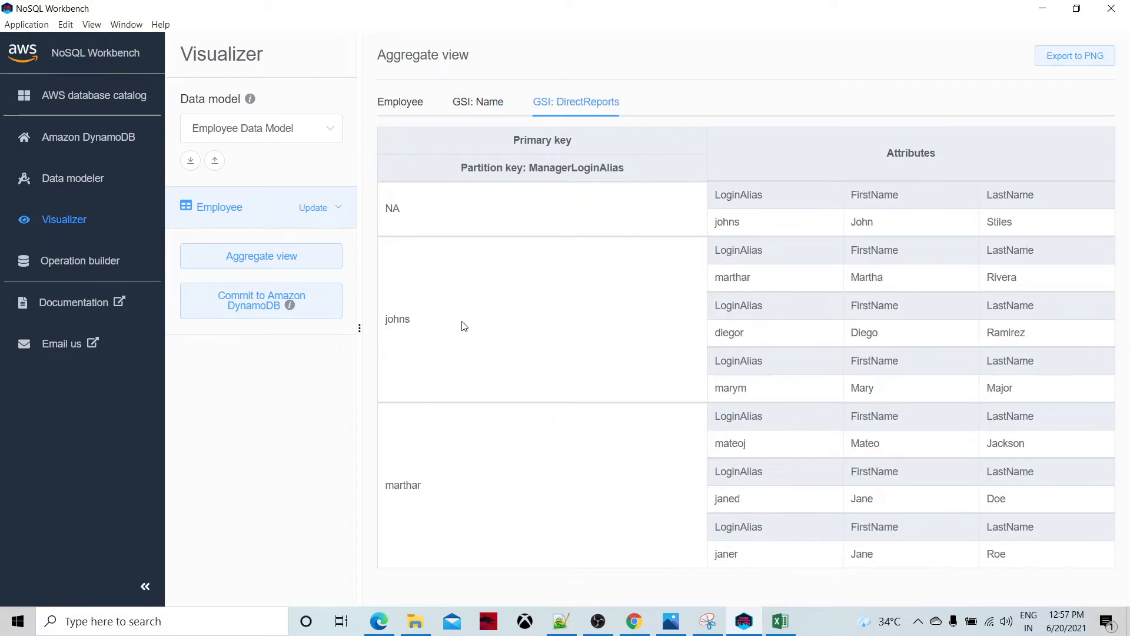
pyautogui.click(220, 208)
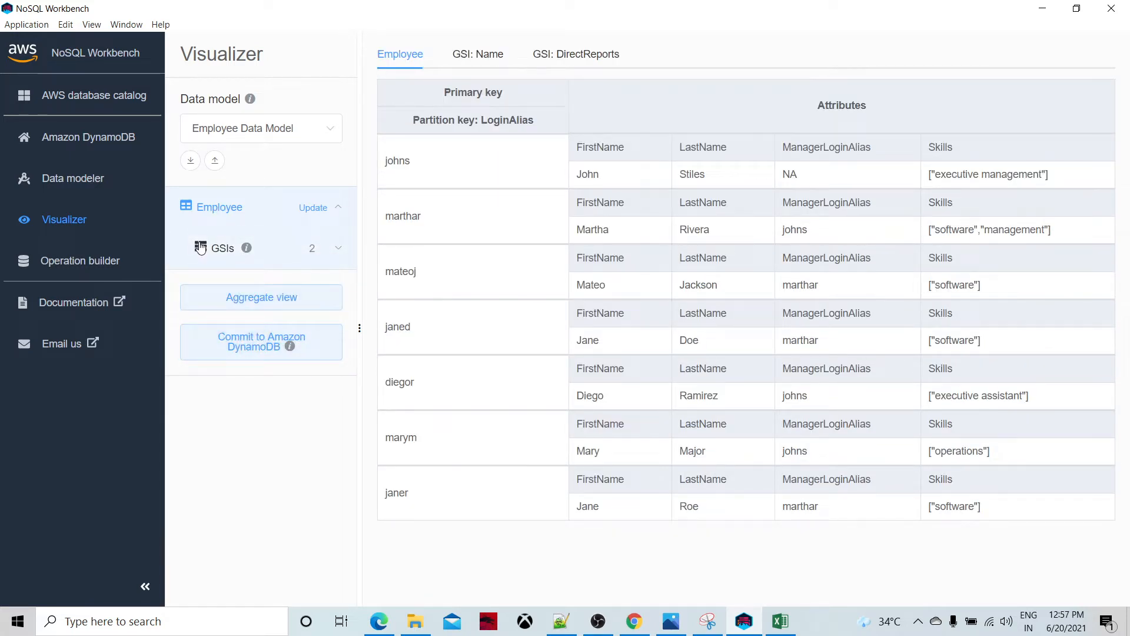
# Step: Open the Operation builder and place the cursor in the empty PartiQL statement editor
pyautogui.click(92, 262)
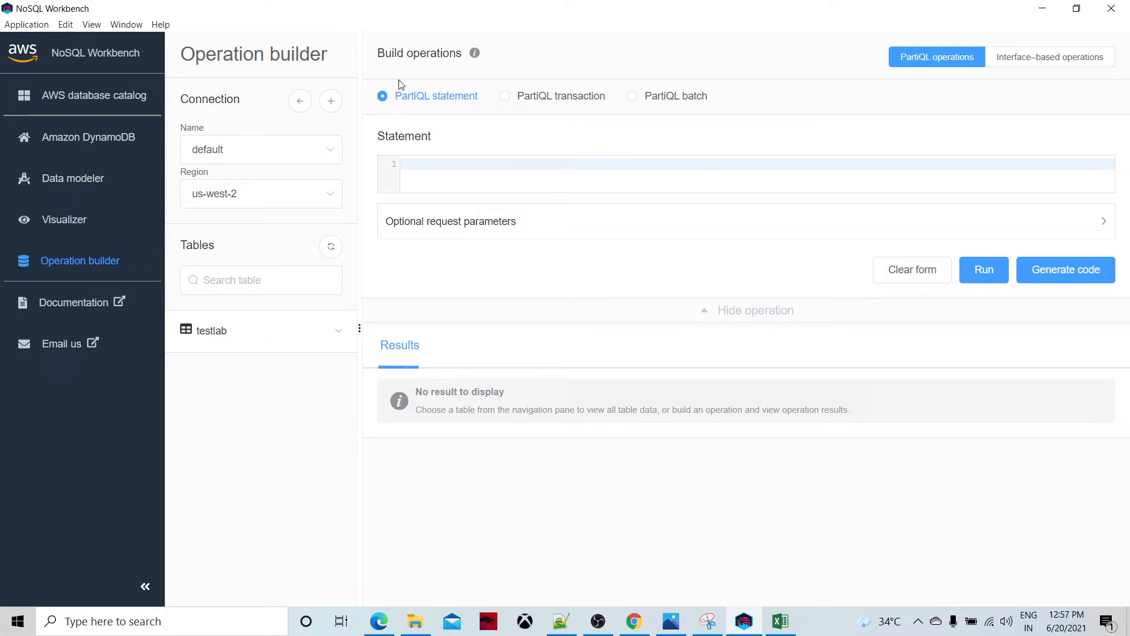
pyautogui.click(441, 184)
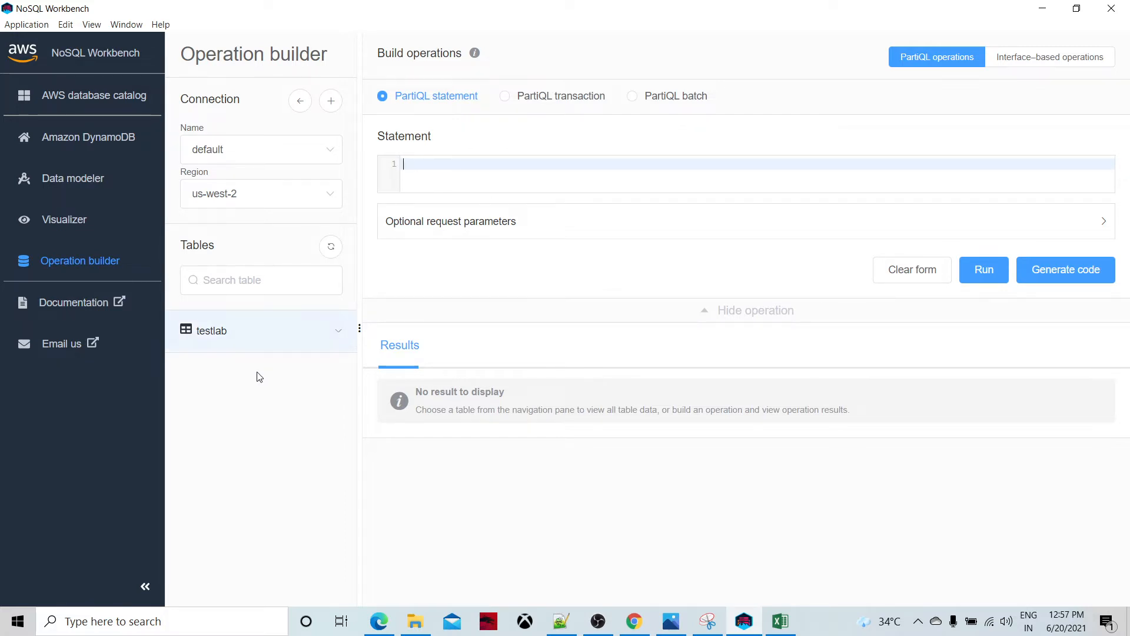
# Step: Switch to the AWS console in Chrome and open the list of DynamoDB tables
pyautogui.click(634, 621)
pyautogui.click(134, 9)
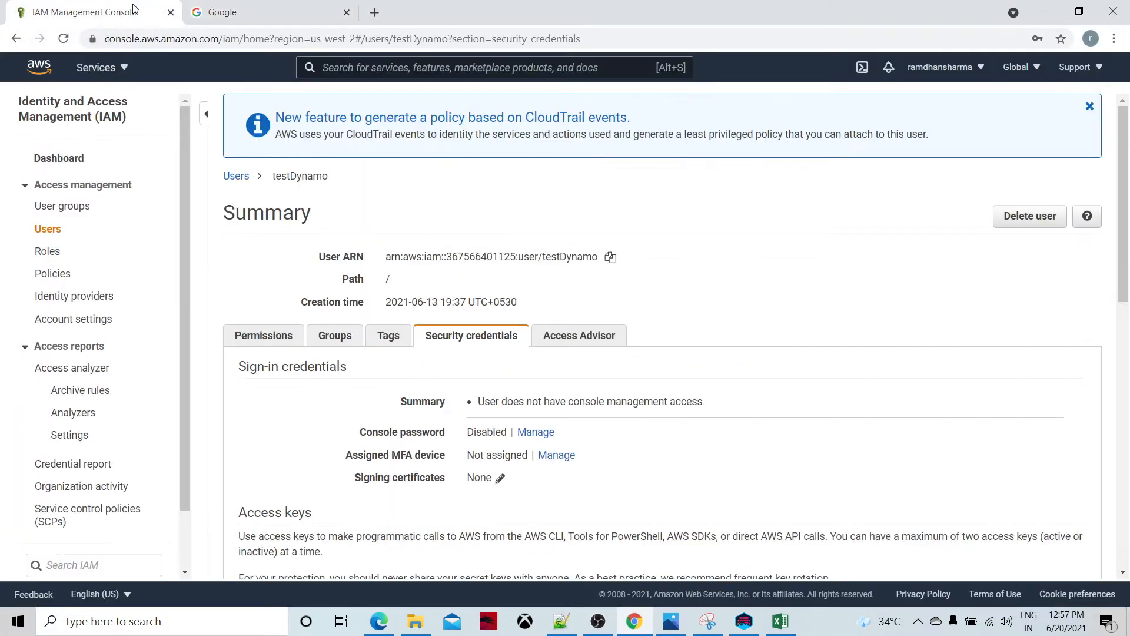
pyautogui.click(100, 67)
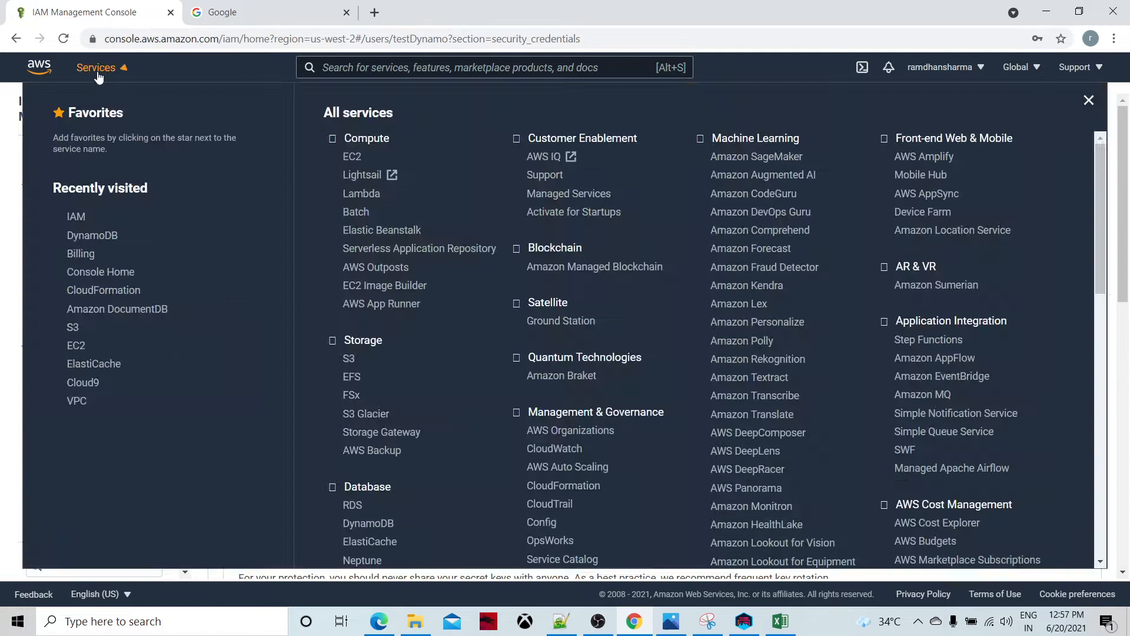
pyautogui.click(92, 241)
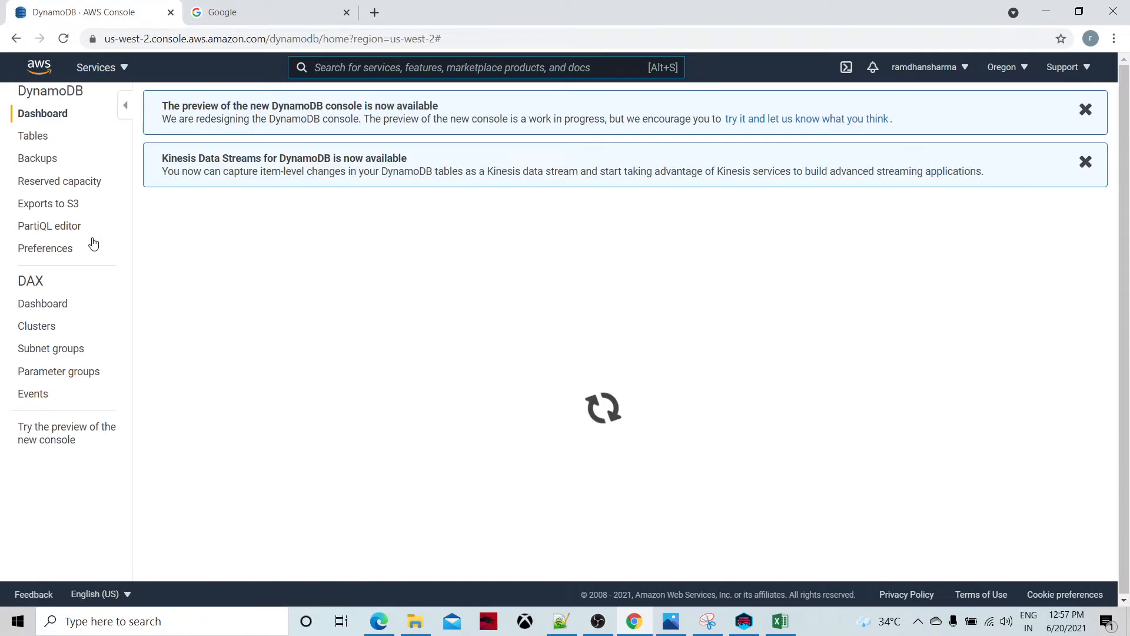
pyautogui.click(42, 141)
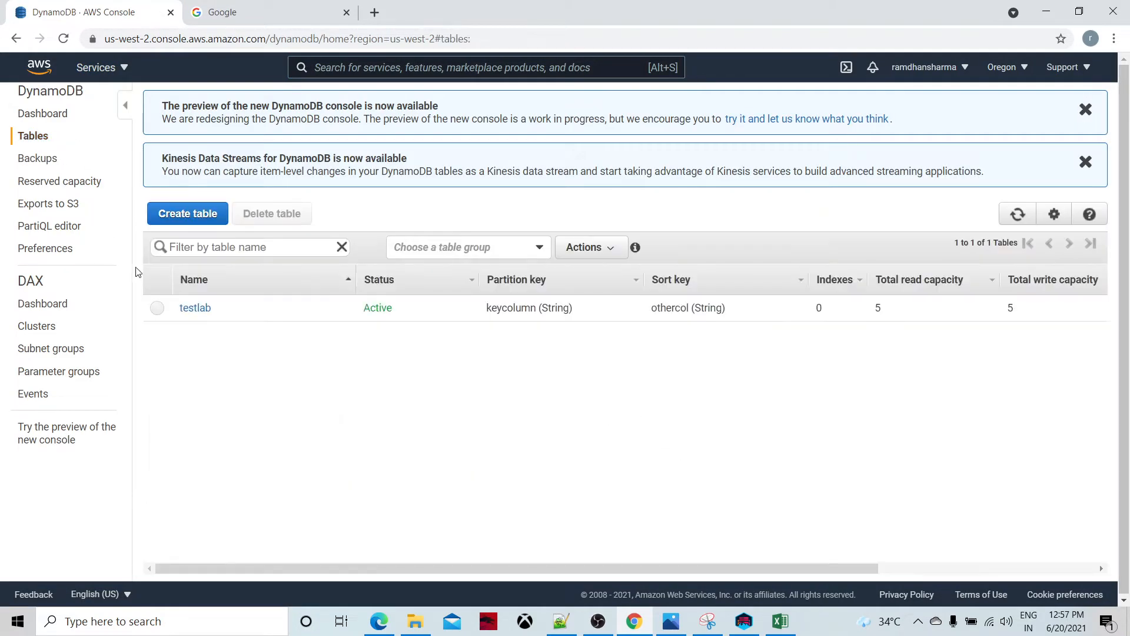
# Step: Review the Create DynamoDB table form with the Add sort key option enabled, and cancel the table creation
pyautogui.click(190, 222)
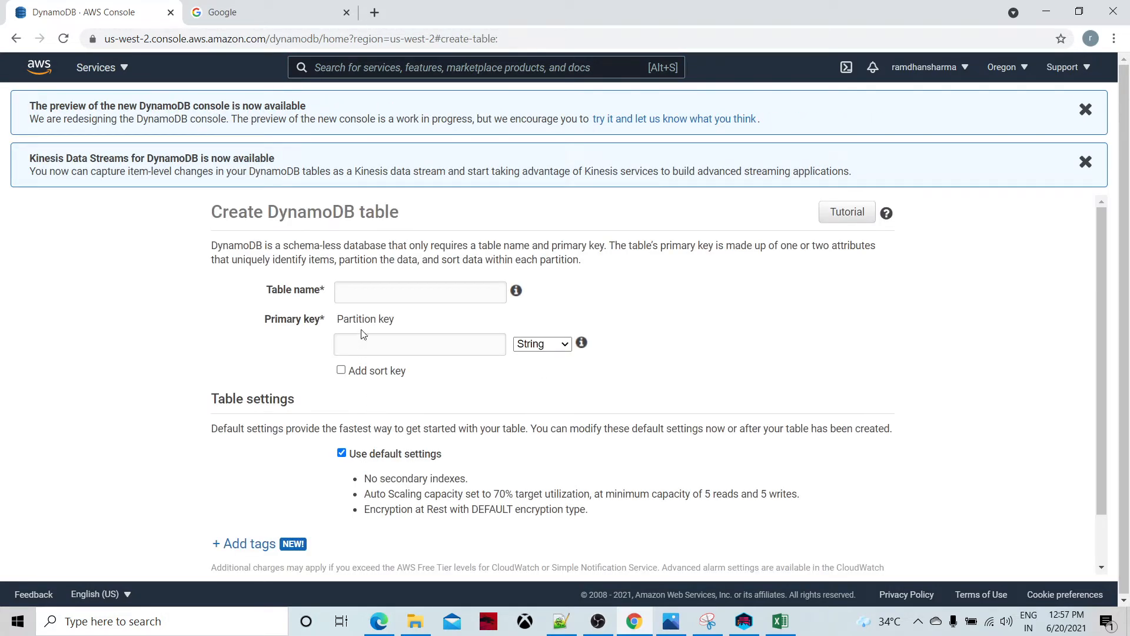
pyautogui.click(342, 371)
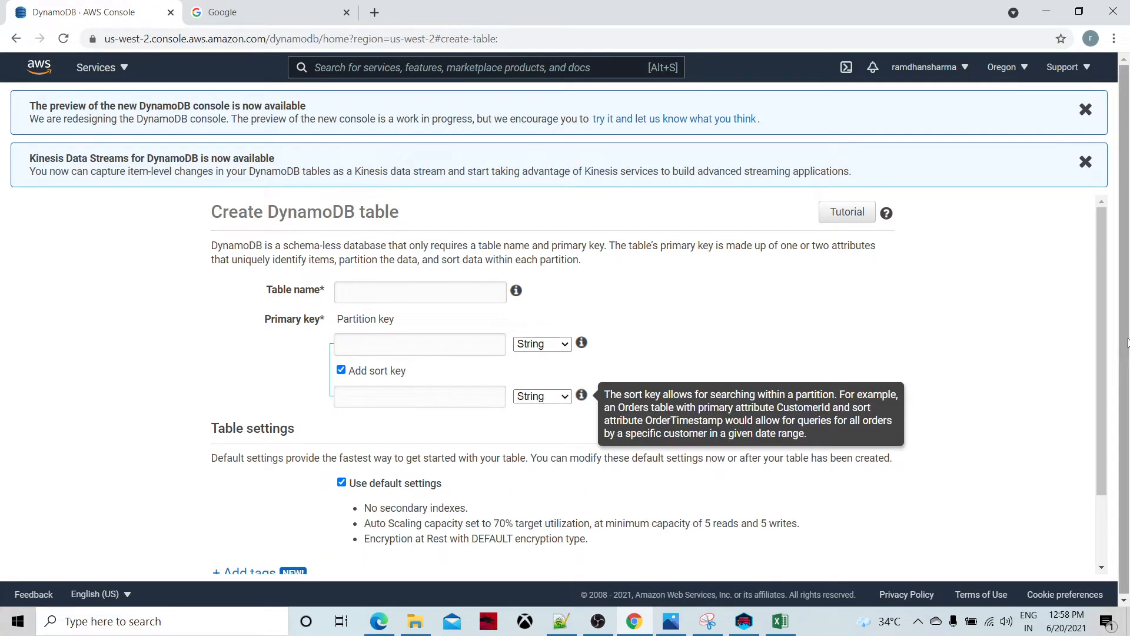
pyautogui.moveTo(1100, 326); pyautogui.dragTo(1100, 475)
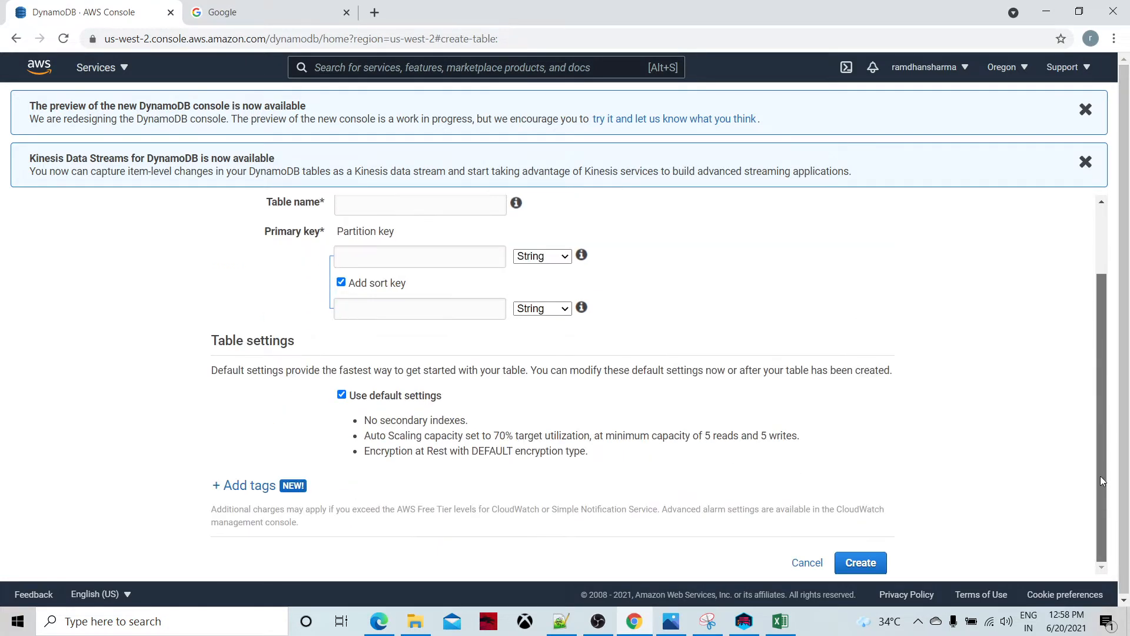
pyautogui.click(807, 562)
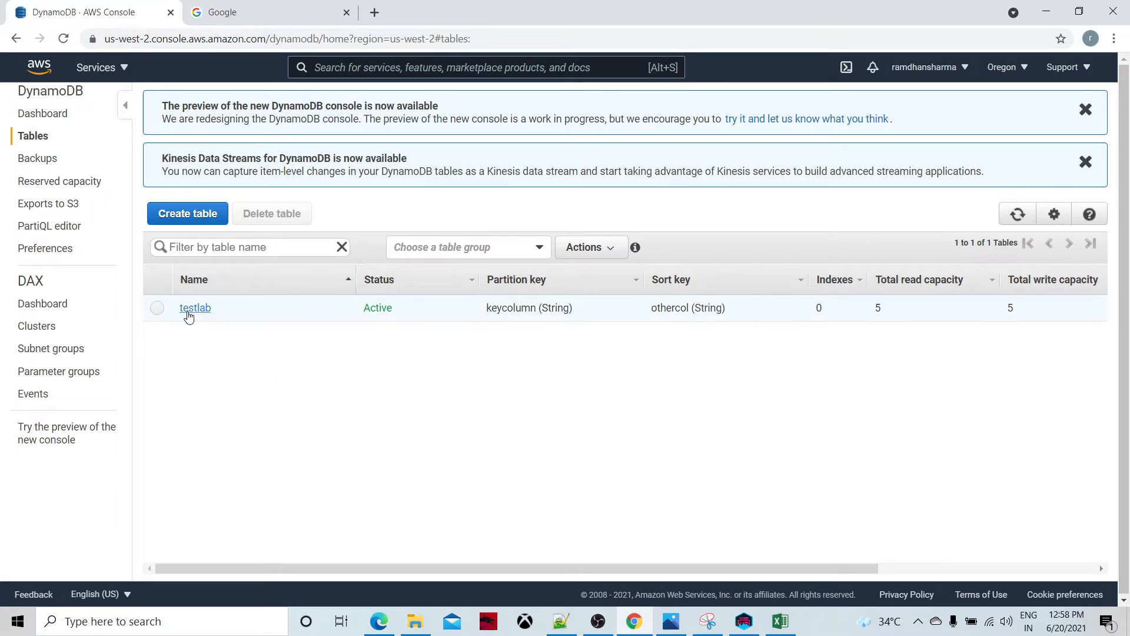
# Step: Open the testlab table and view its items
pyautogui.click(195, 309)
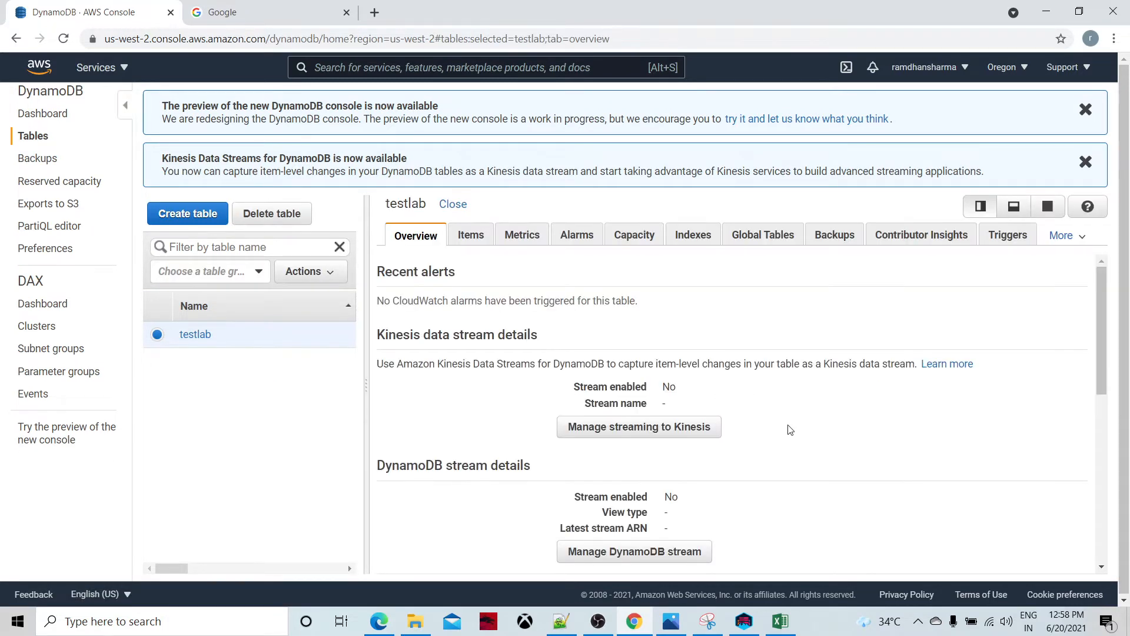
pyautogui.click(470, 237)
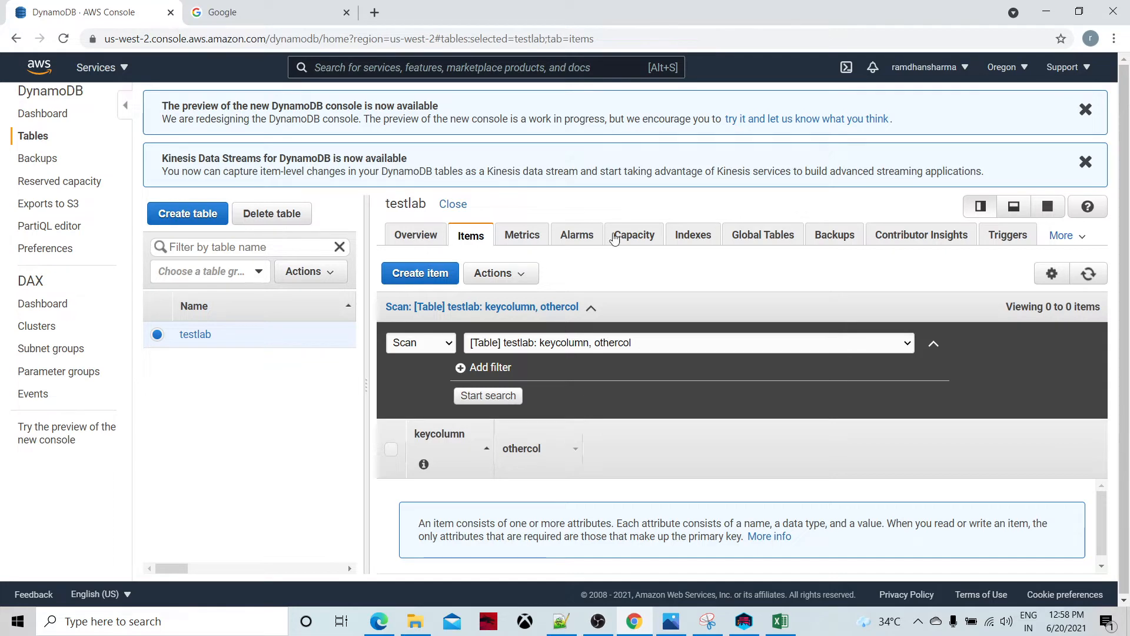
# Step: Switch to NoSQL Workbench, look at the PartiQL transaction and PartiQL batch forms, and return to the PartiQL statement form
pyautogui.click(744, 620)
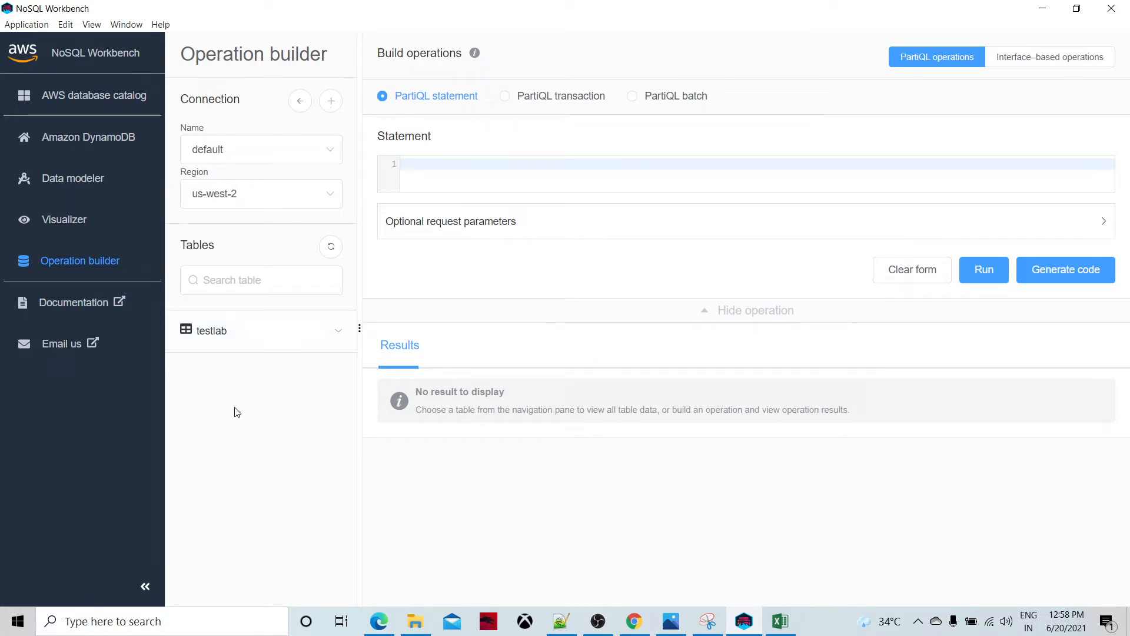
pyautogui.click(558, 97)
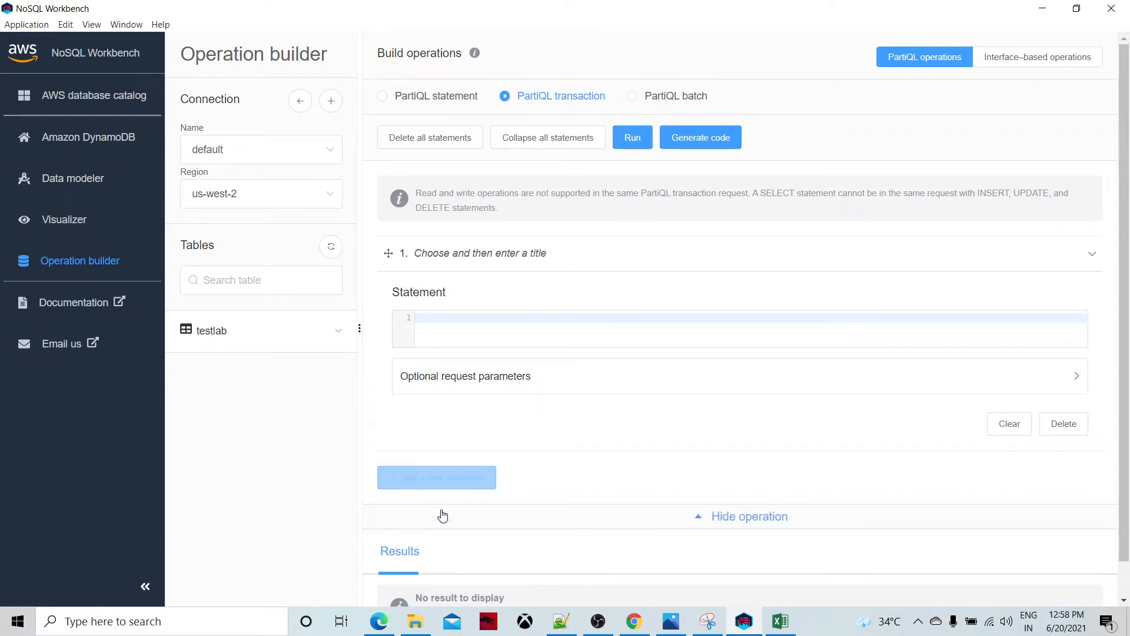
pyautogui.click(682, 103)
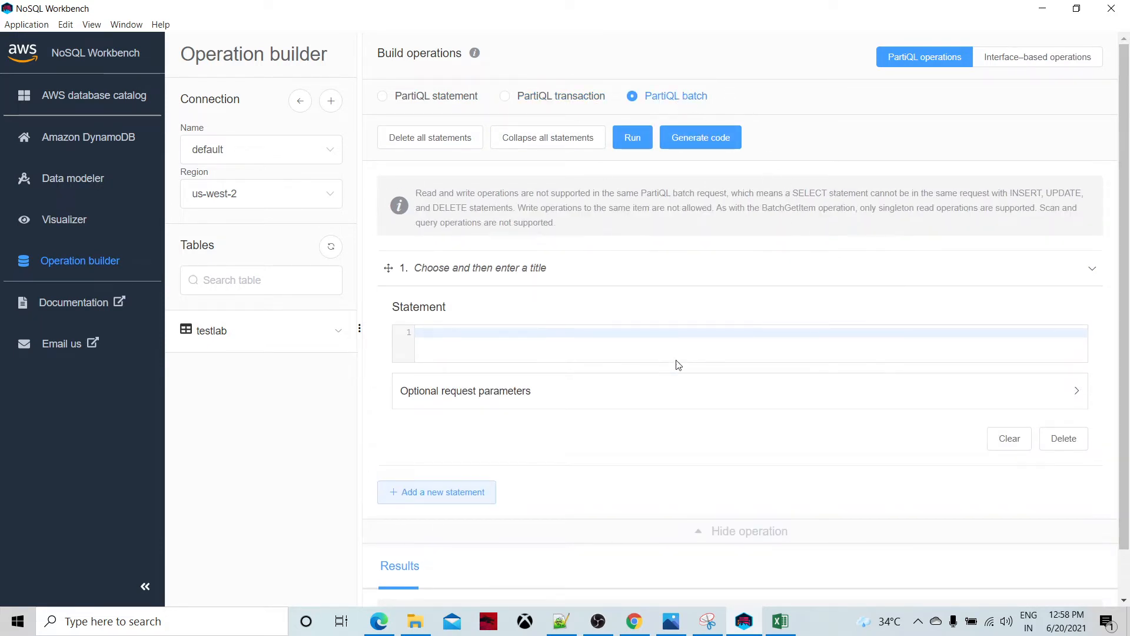
pyautogui.click(403, 101)
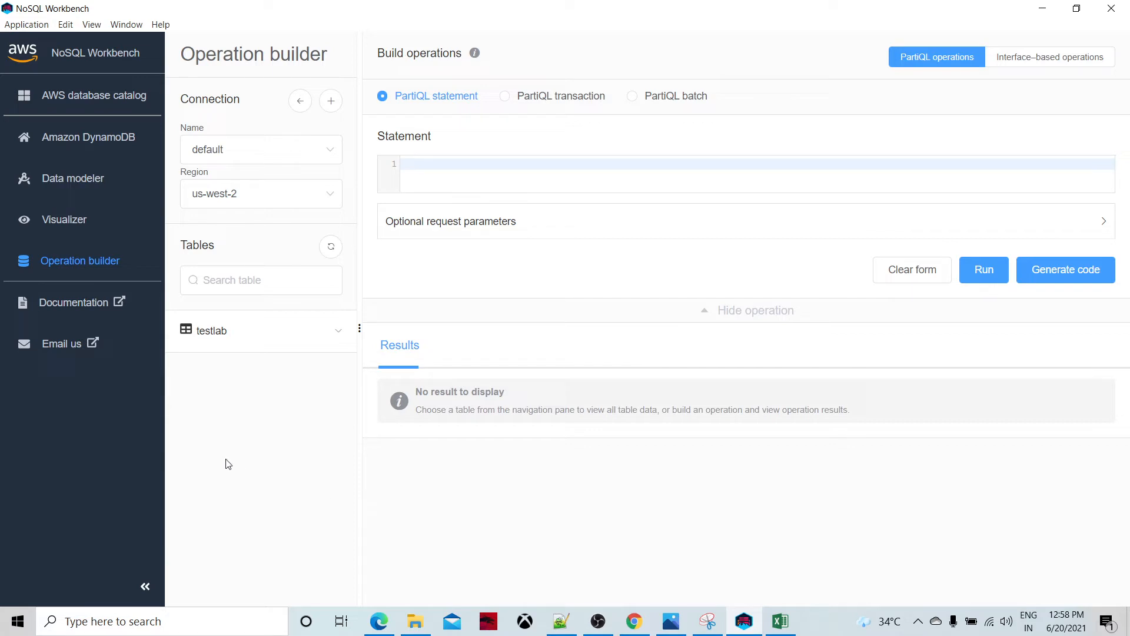
# Step: Revisit the Data modeler, the Amazon DynamoDB start page and the Visualizer, and return to the Operation builder
pyautogui.click(66, 182)
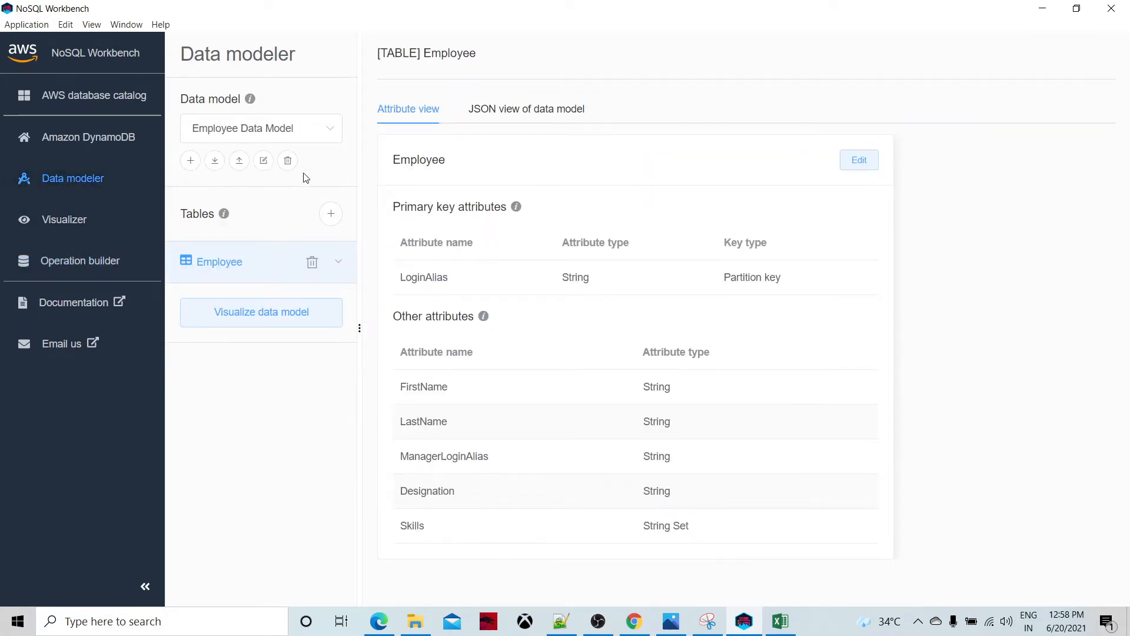
pyautogui.click(81, 141)
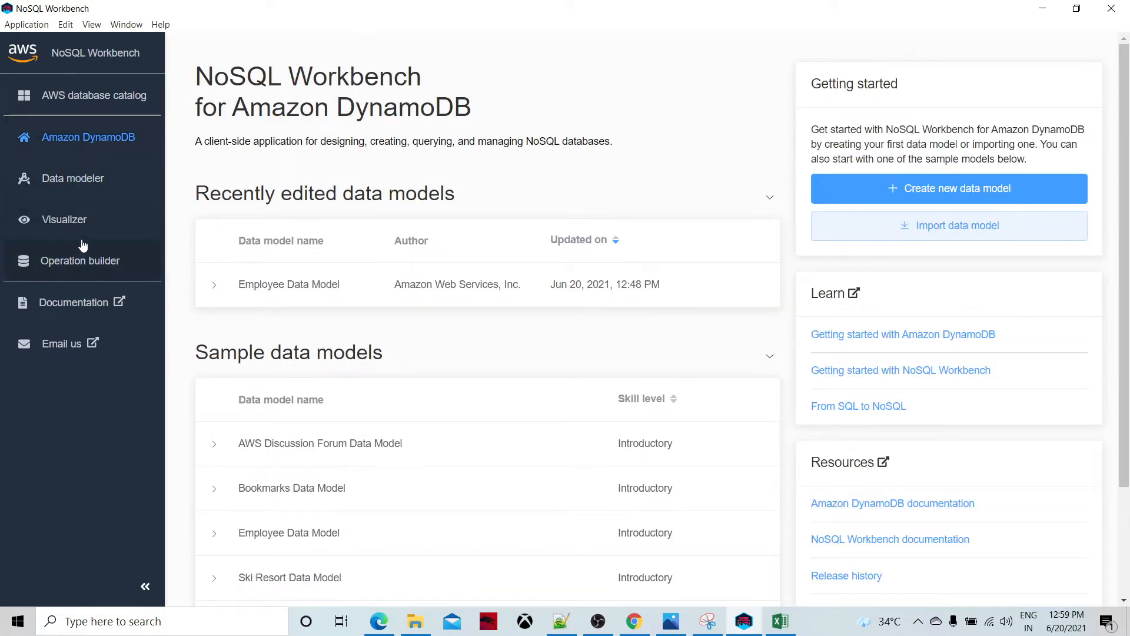
pyautogui.click(63, 227)
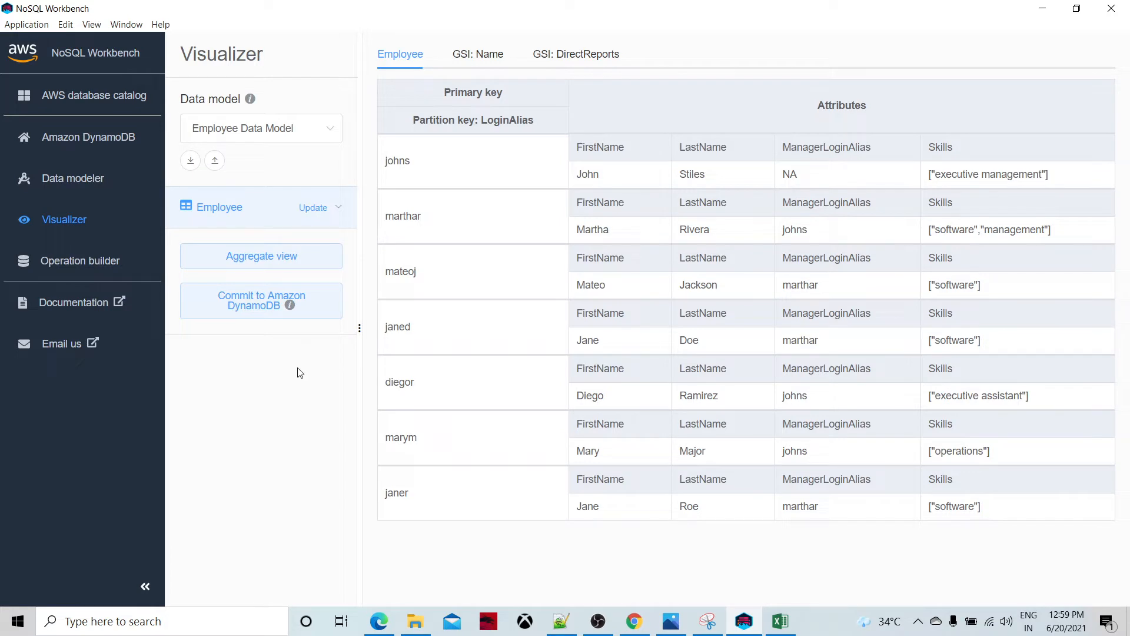
pyautogui.click(62, 266)
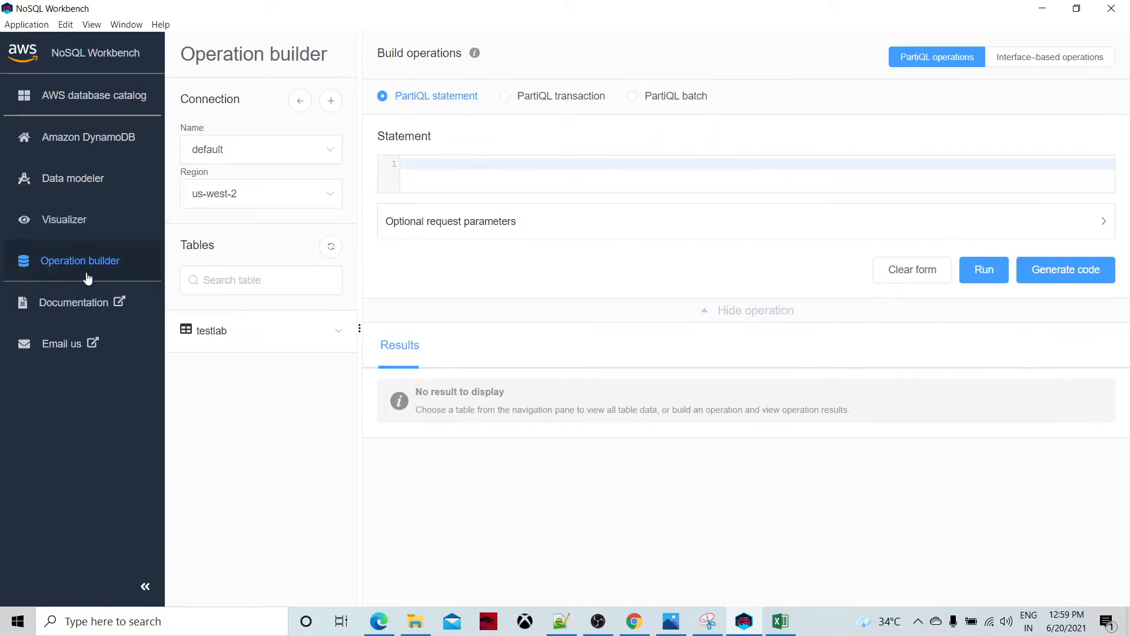
# Step: Start adding a new database connection and compare its Remote and DynamoDB local settings, ending on Remote
pyautogui.click(331, 103)
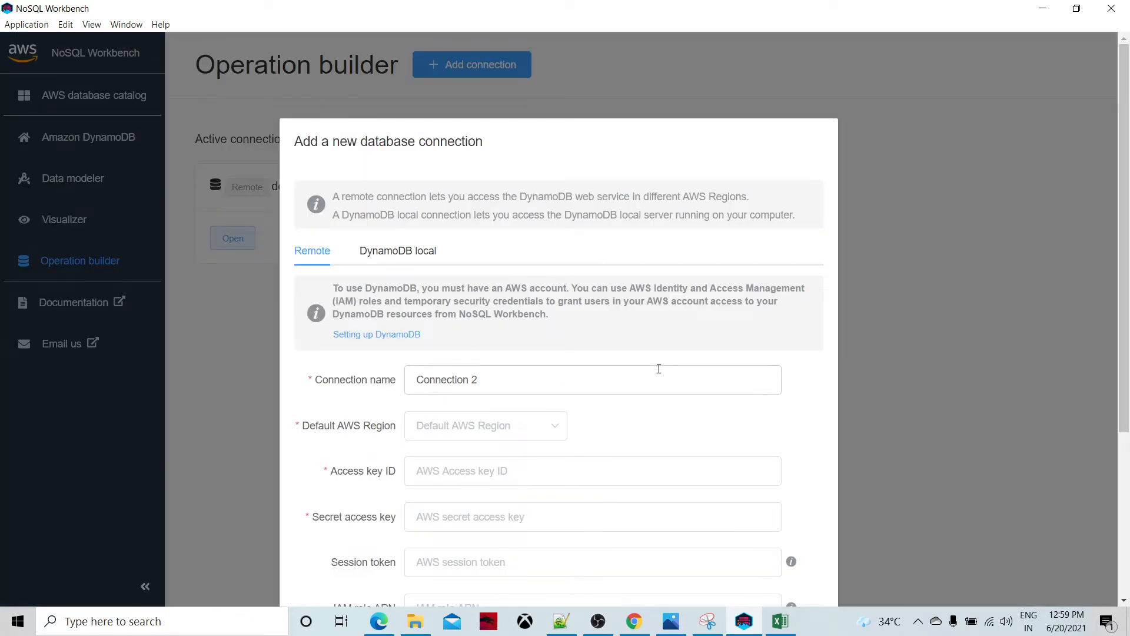
pyautogui.scroll(-4, 585, 317)
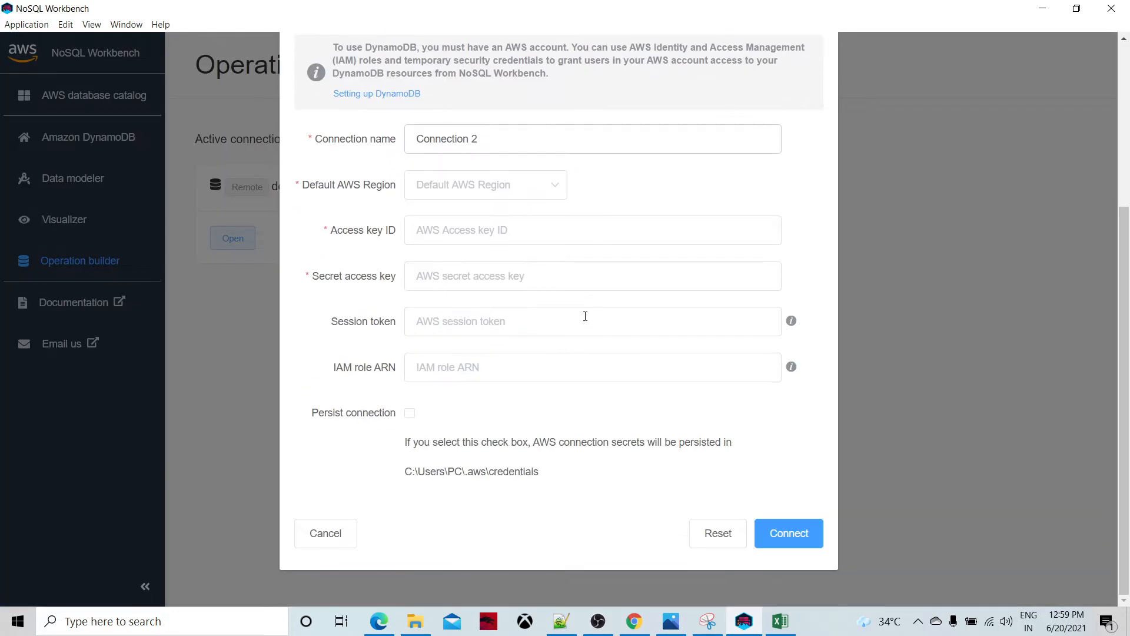
pyautogui.scroll(4, 381, 171)
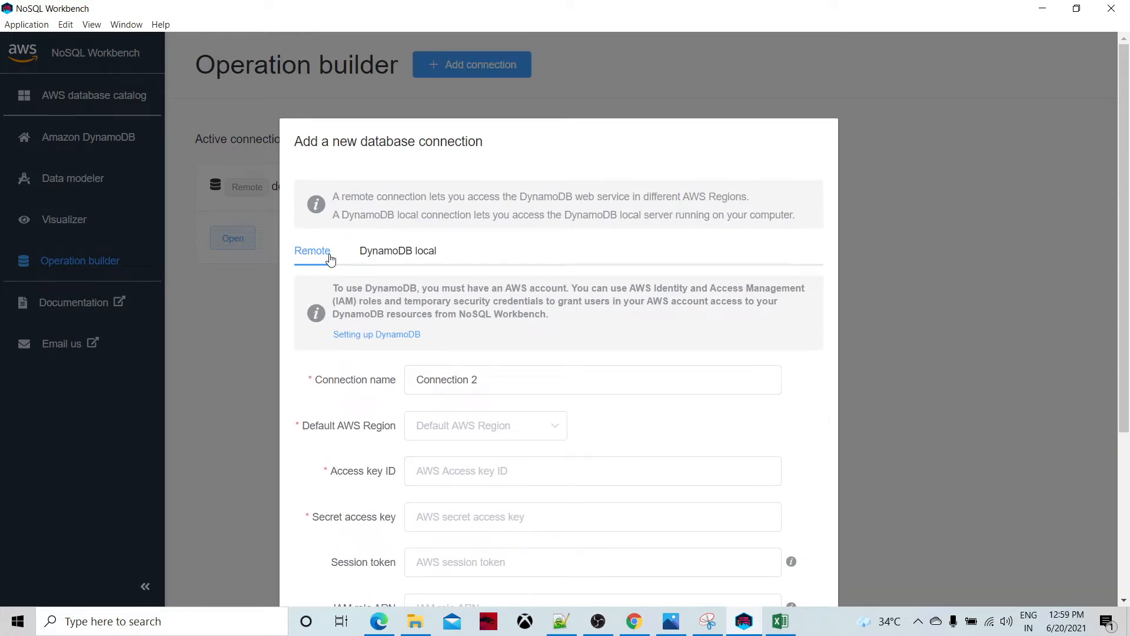
pyautogui.click(408, 257)
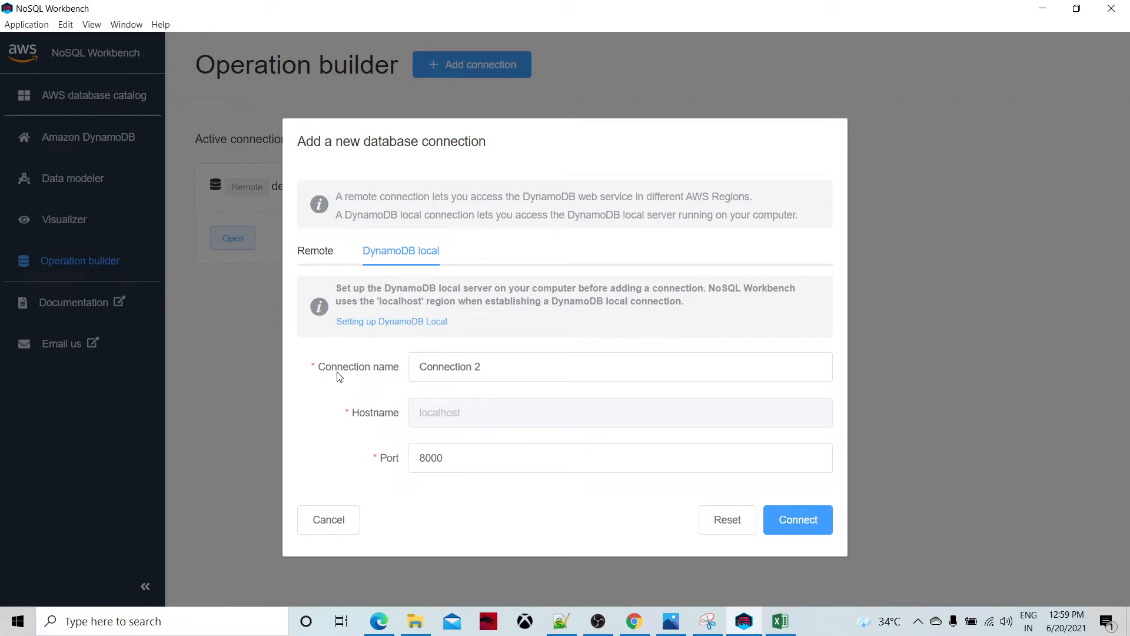
pyautogui.click(311, 259)
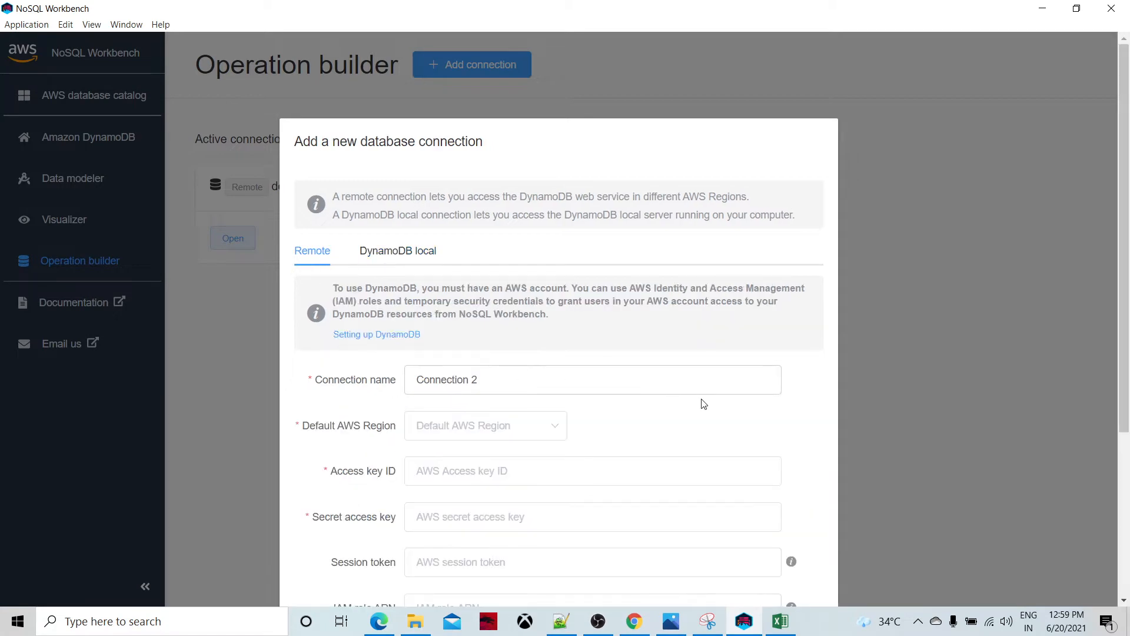
# Step: Set the default AWS Region of the new remote connection to us-west-2
pyautogui.scroll(-4, 720, 430)
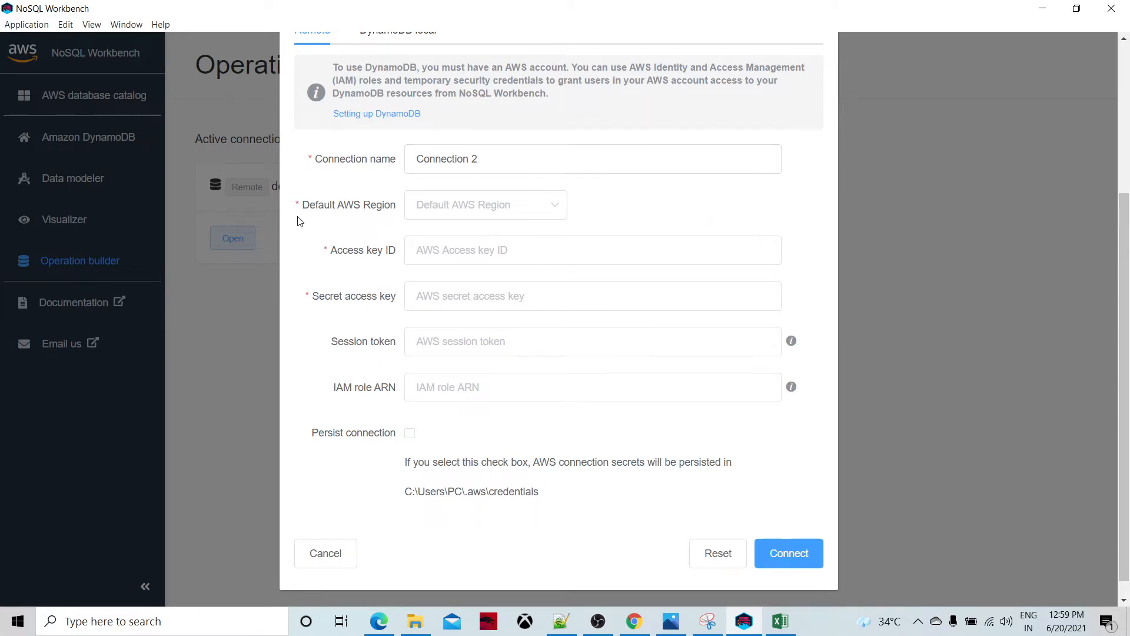
pyautogui.click(441, 208)
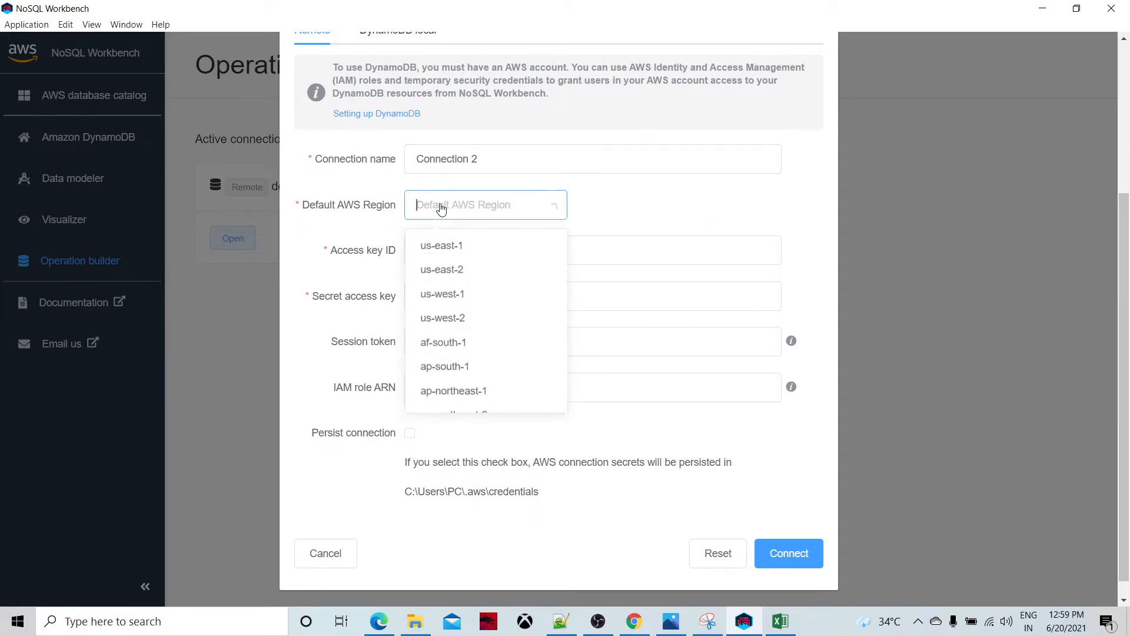
pyautogui.click(443, 321)
pyautogui.click(633, 620)
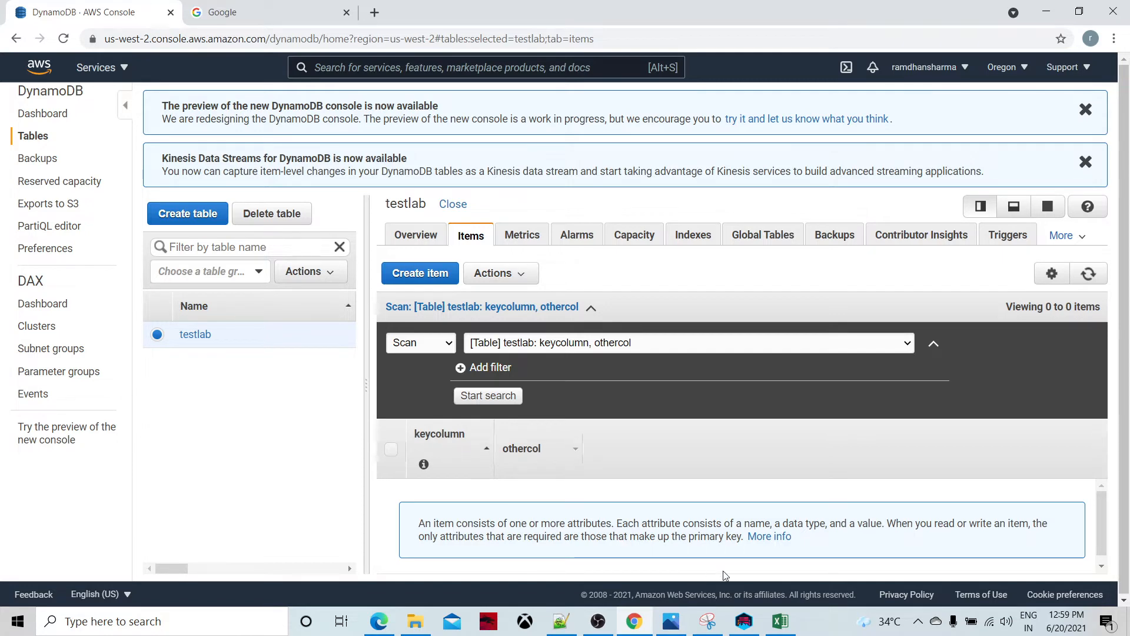
pyautogui.click(745, 624)
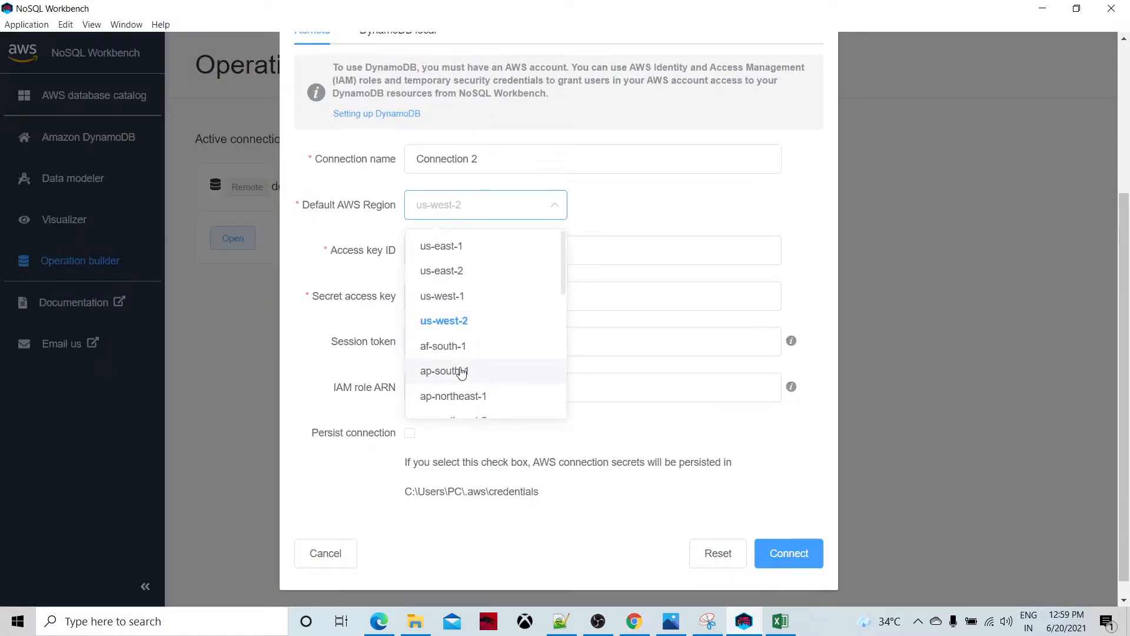
pyautogui.click(489, 322)
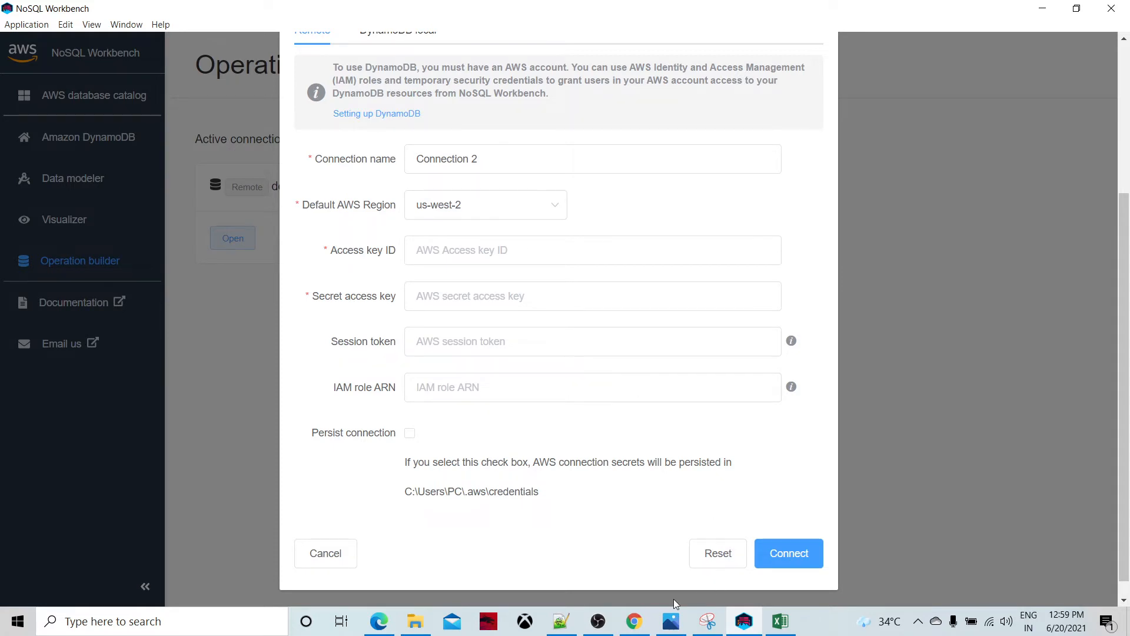
# Step: Check the Oregon region's code in the AWS console's region list in Chrome, and return to the NoSQL Workbench connection form
pyautogui.click(634, 621)
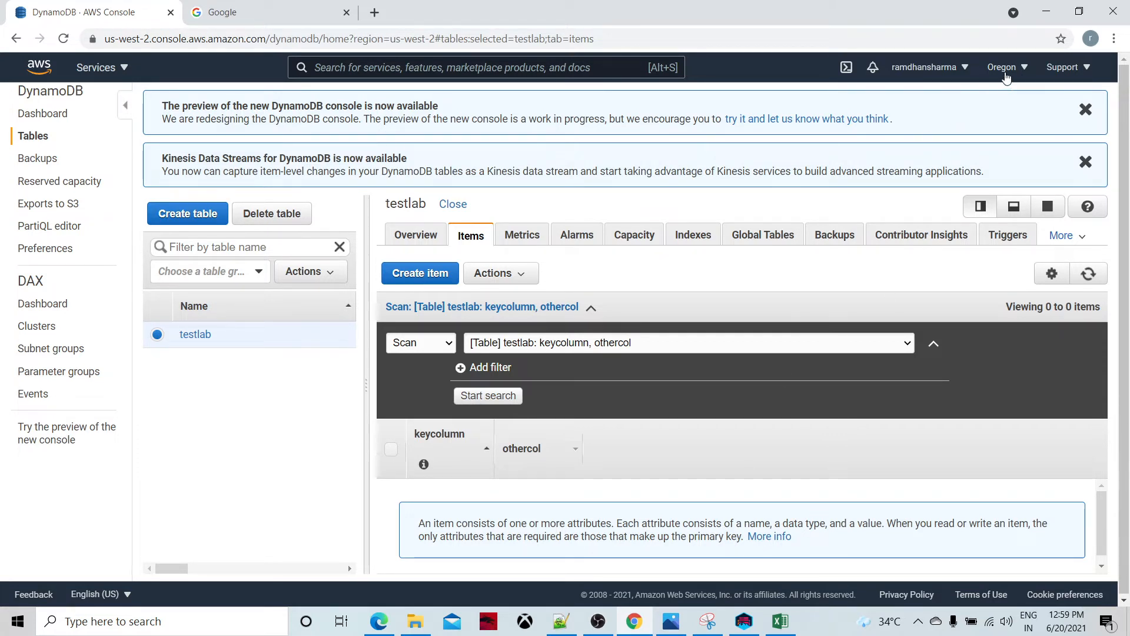
pyautogui.click(1006, 69)
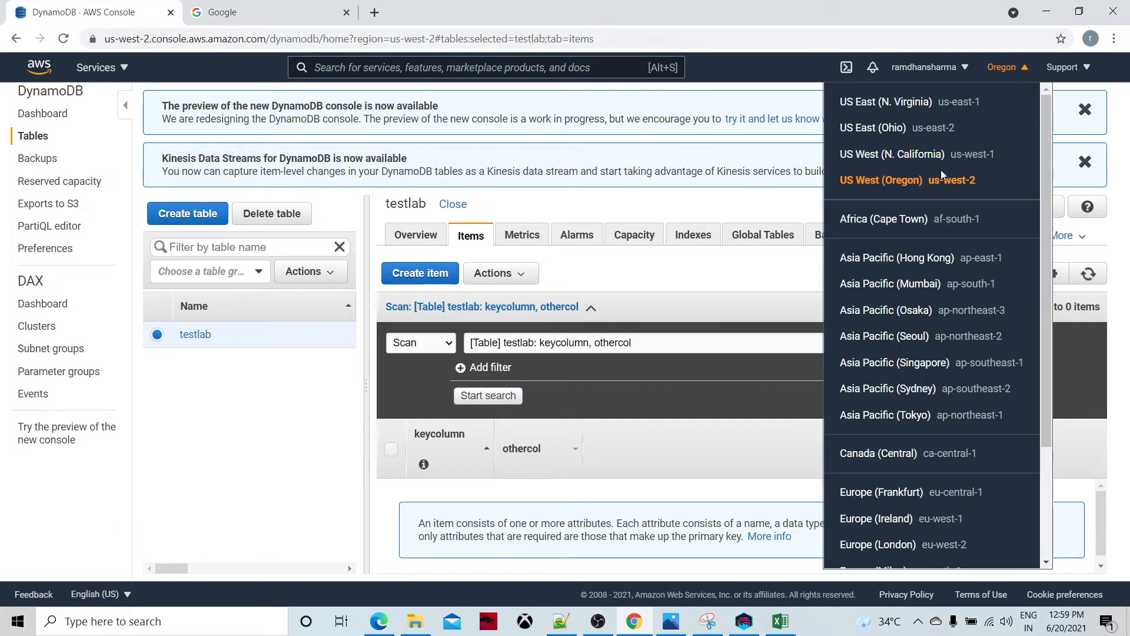
pyautogui.click(765, 90)
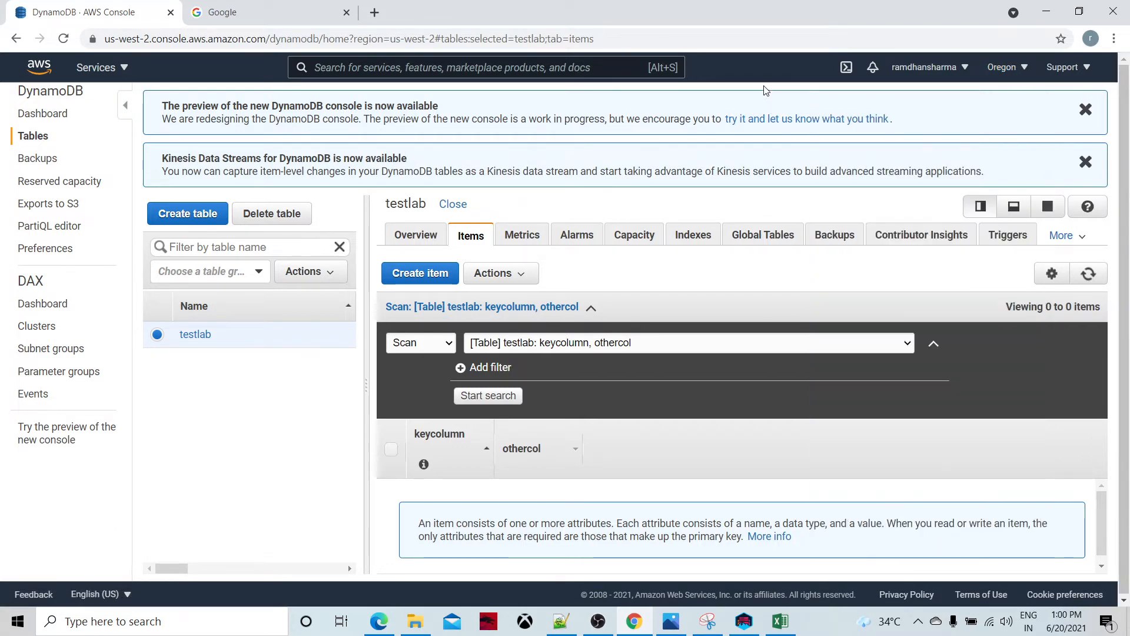
pyautogui.click(744, 621)
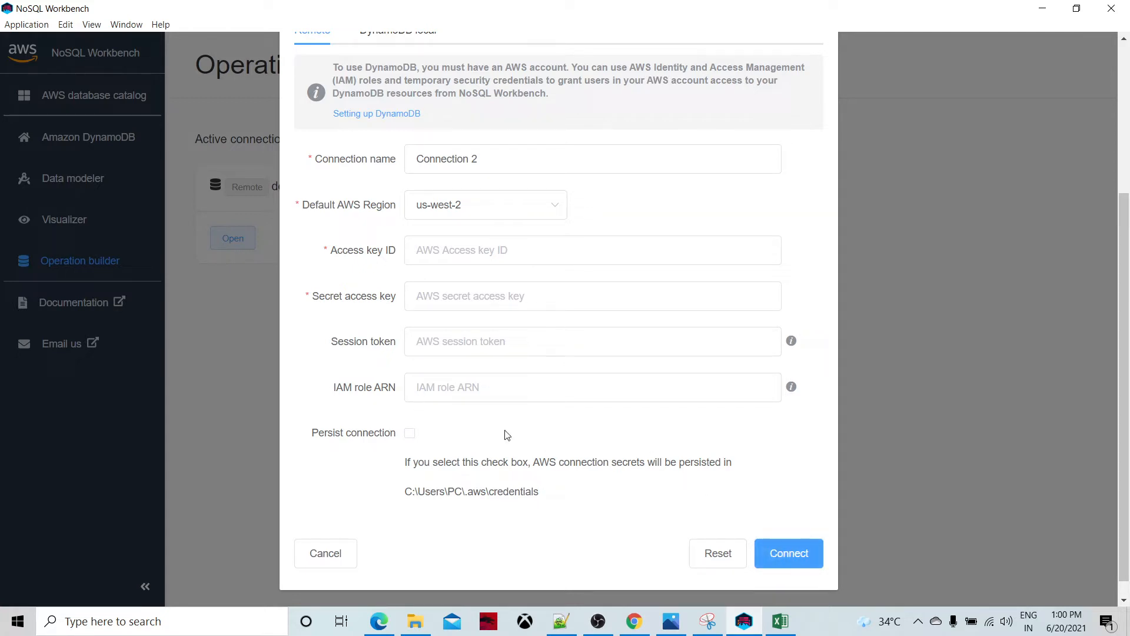
# Step: Switch to Chrome, log back in to the AWS Management Console in the Google tab, and open the IAM users list
pyautogui.click(634, 621)
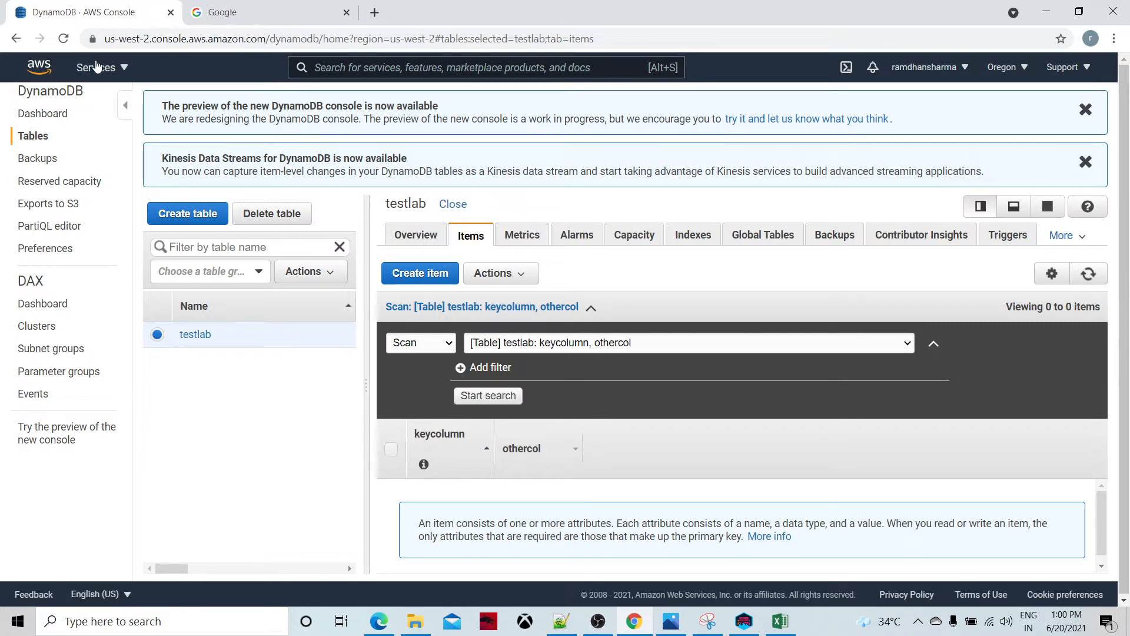
pyautogui.click(222, 12)
pyautogui.click(198, 42)
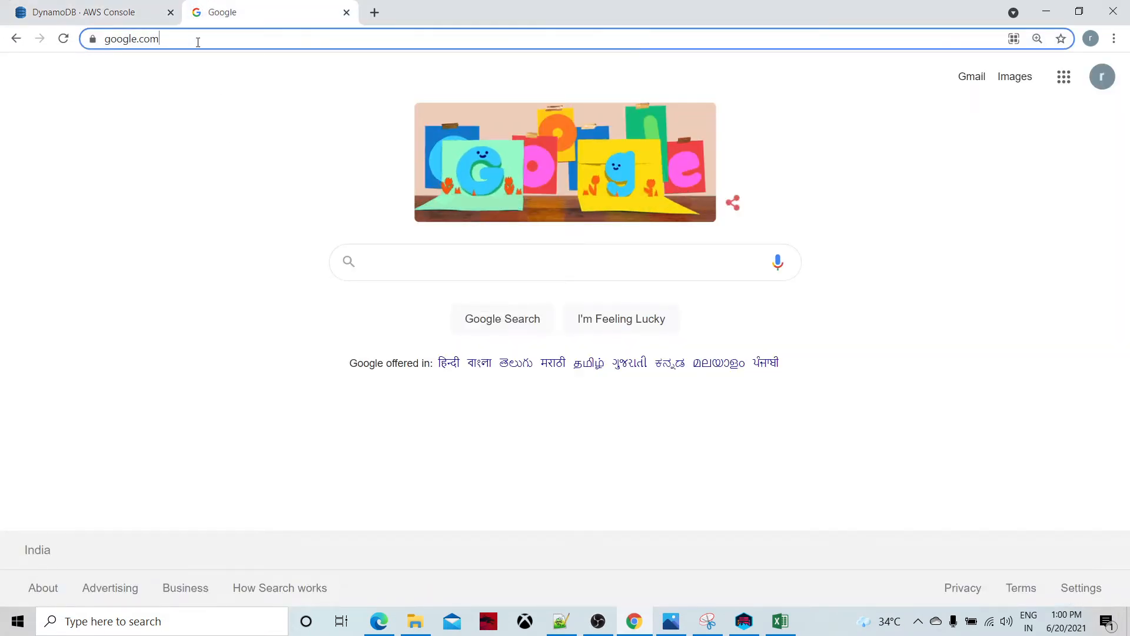
pyautogui.write('aws')
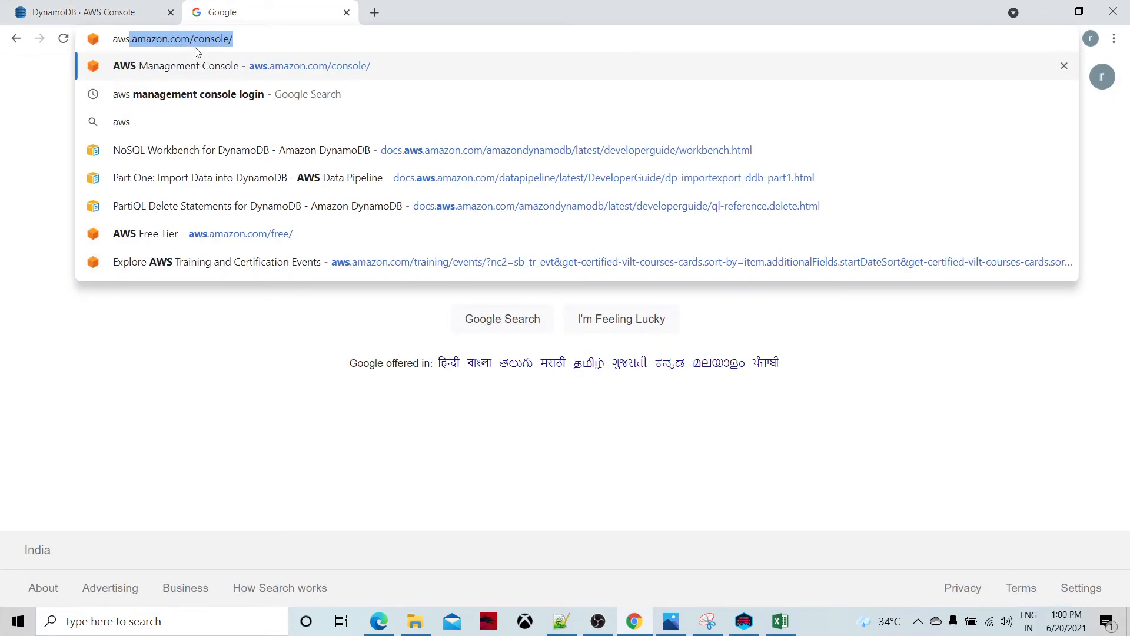
pyautogui.click(199, 61)
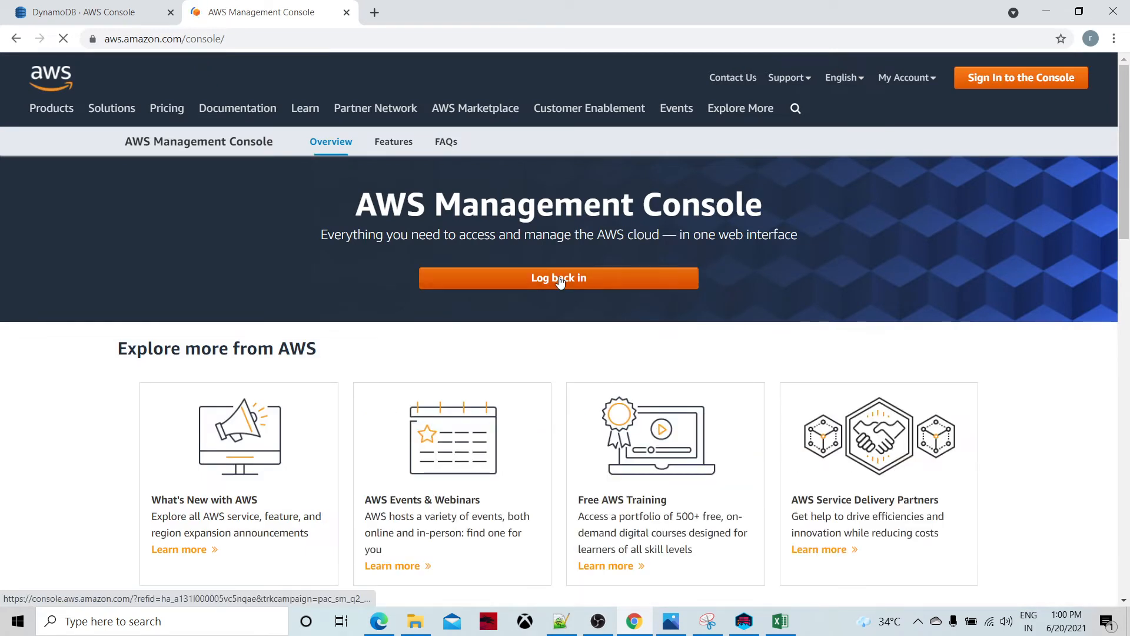
pyautogui.click(560, 278)
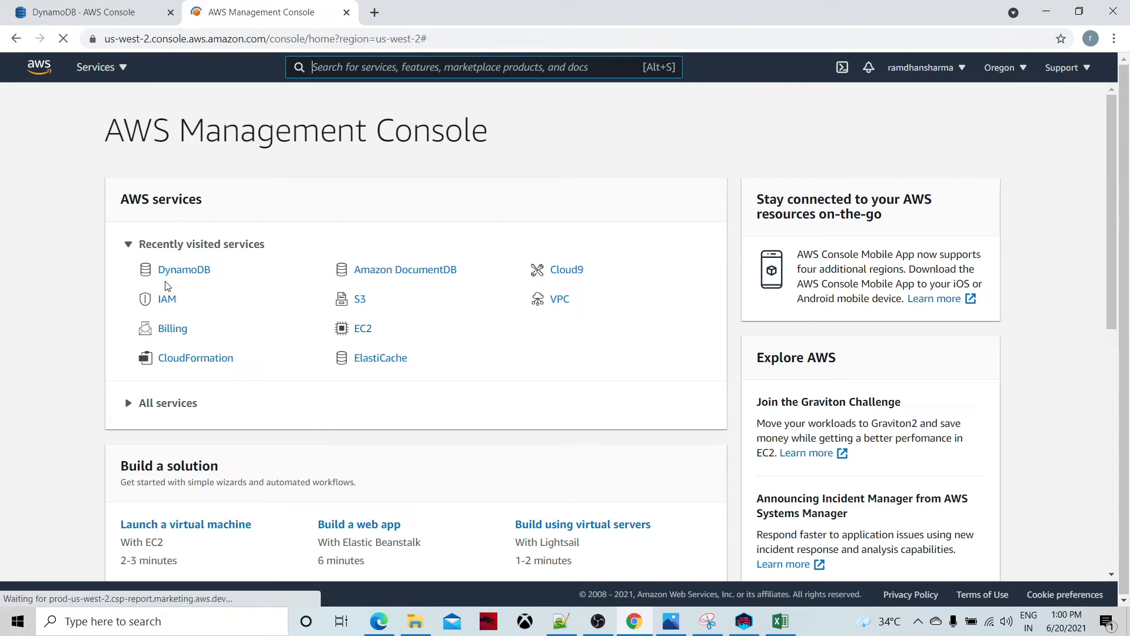
pyautogui.click(167, 298)
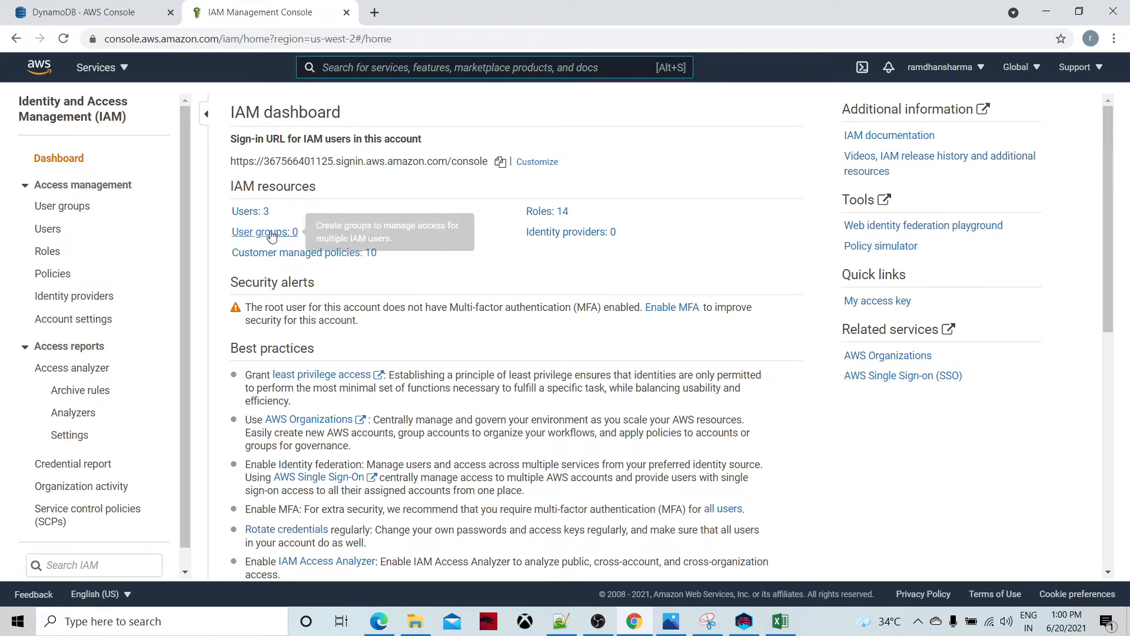
pyautogui.click(250, 213)
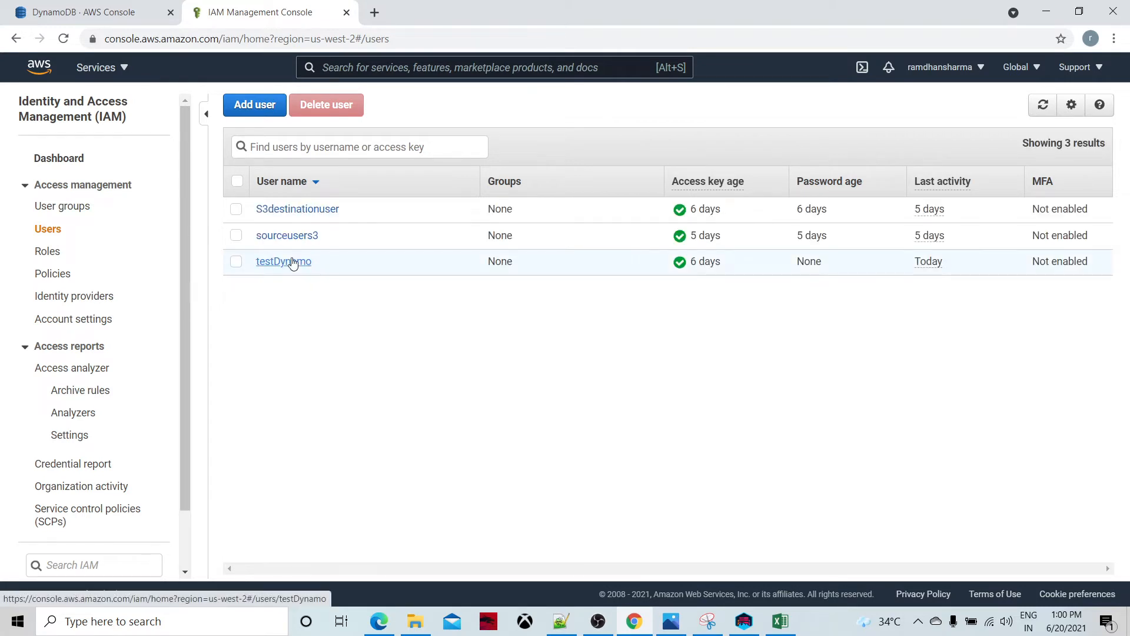
# Step: Check the testDynamo user's summary, return to the users list and start adding an IAM user named testuser with Programmatic access
pyautogui.click(292, 261)
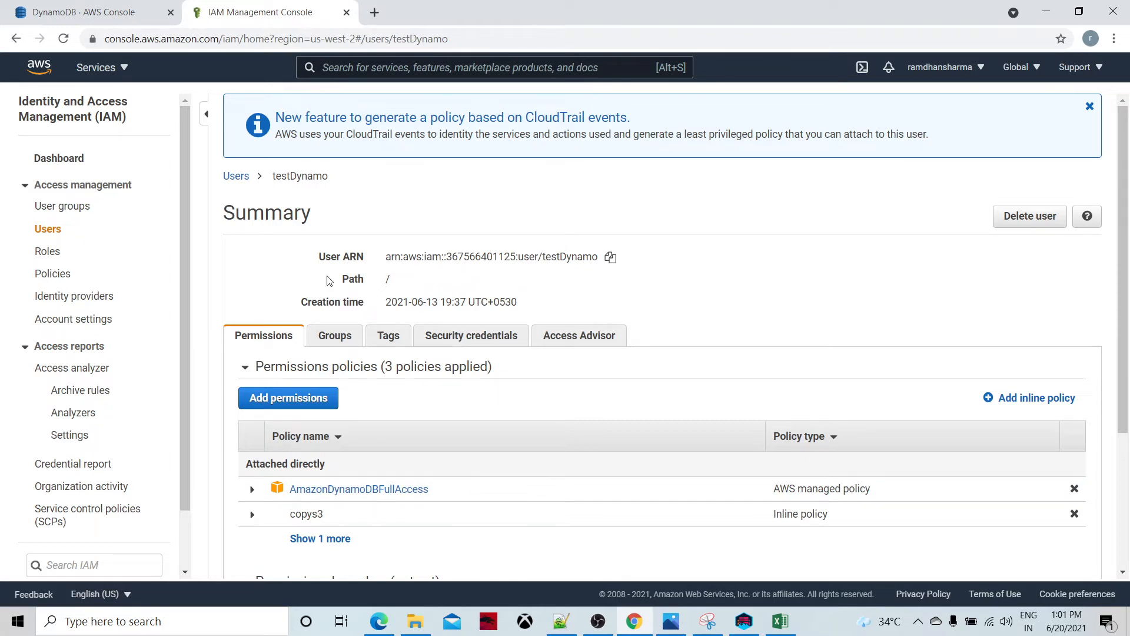
pyautogui.click(54, 232)
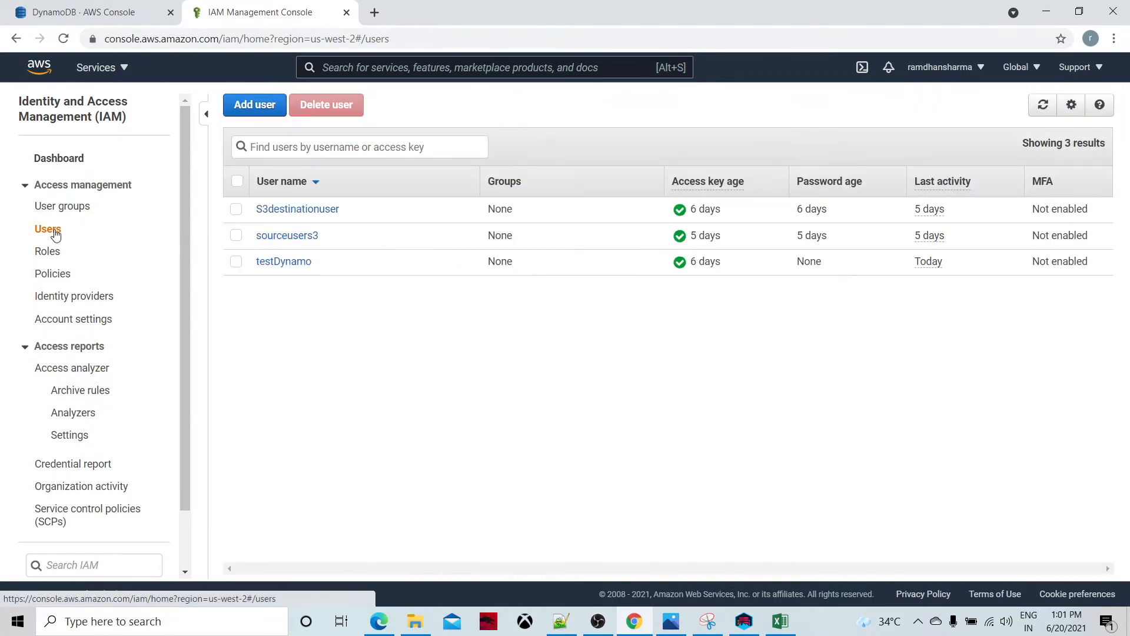
pyautogui.click(238, 107)
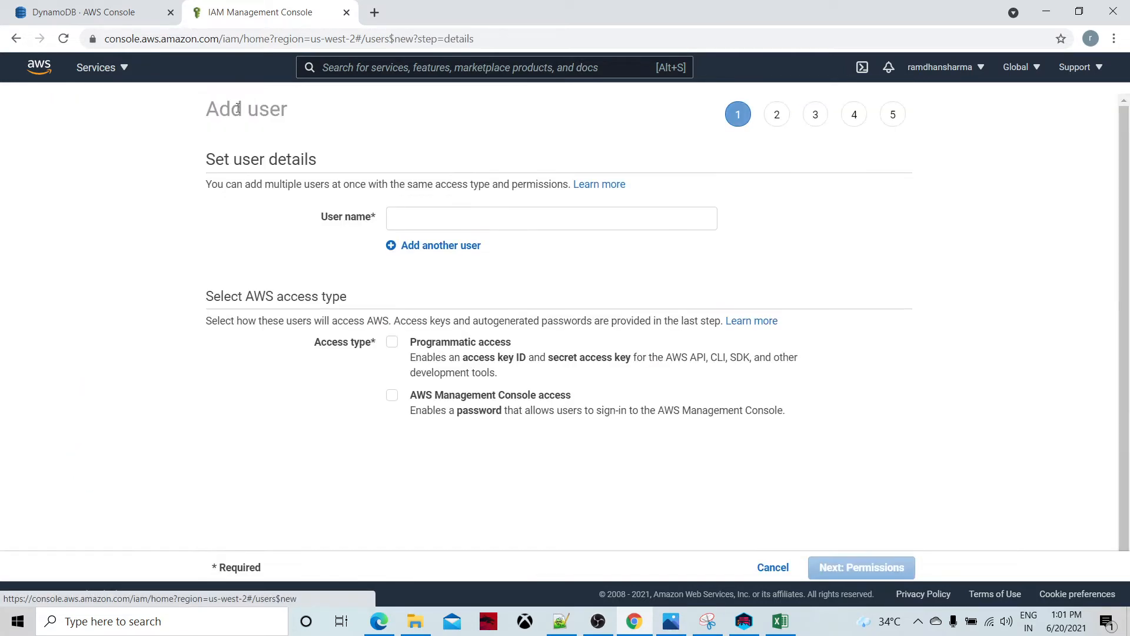
pyautogui.click(422, 220)
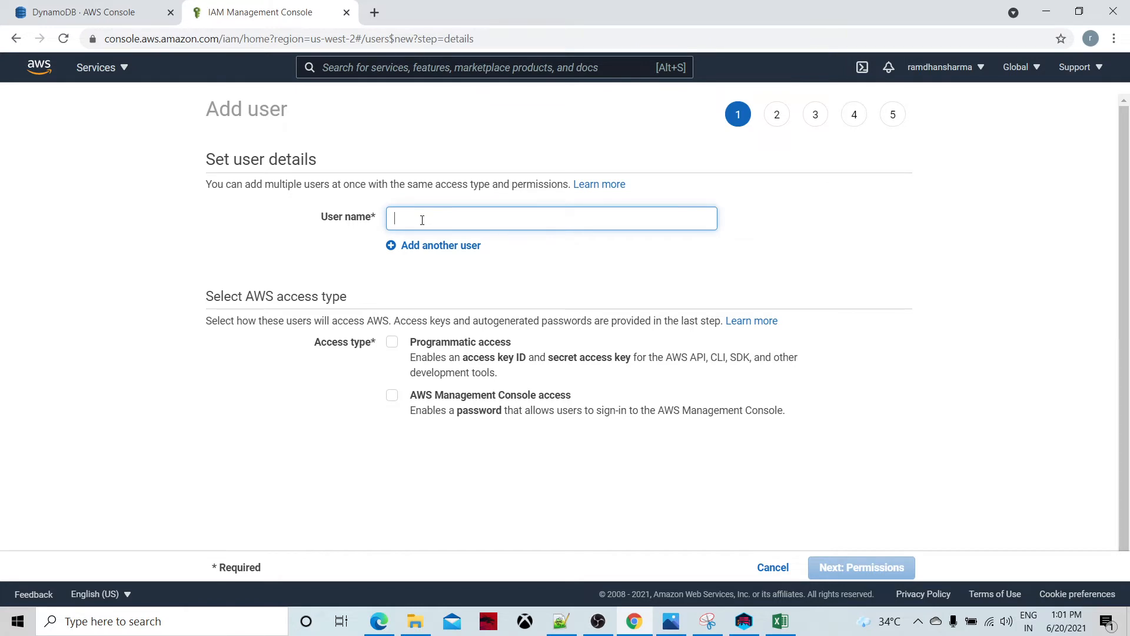
pyautogui.write('tst')
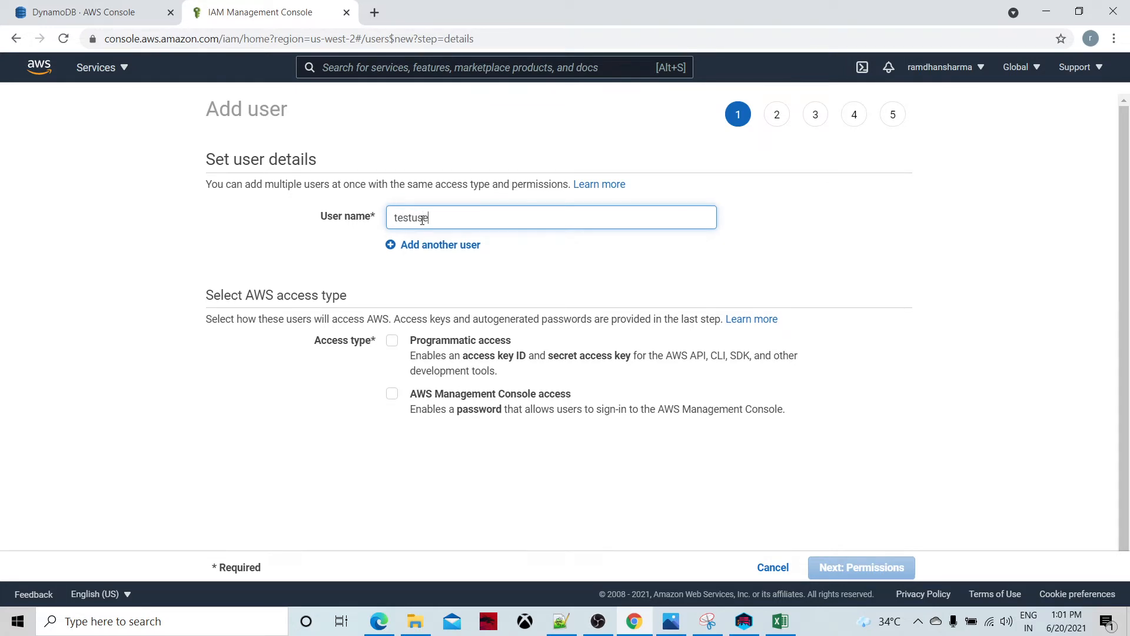
pyautogui.click(392, 340)
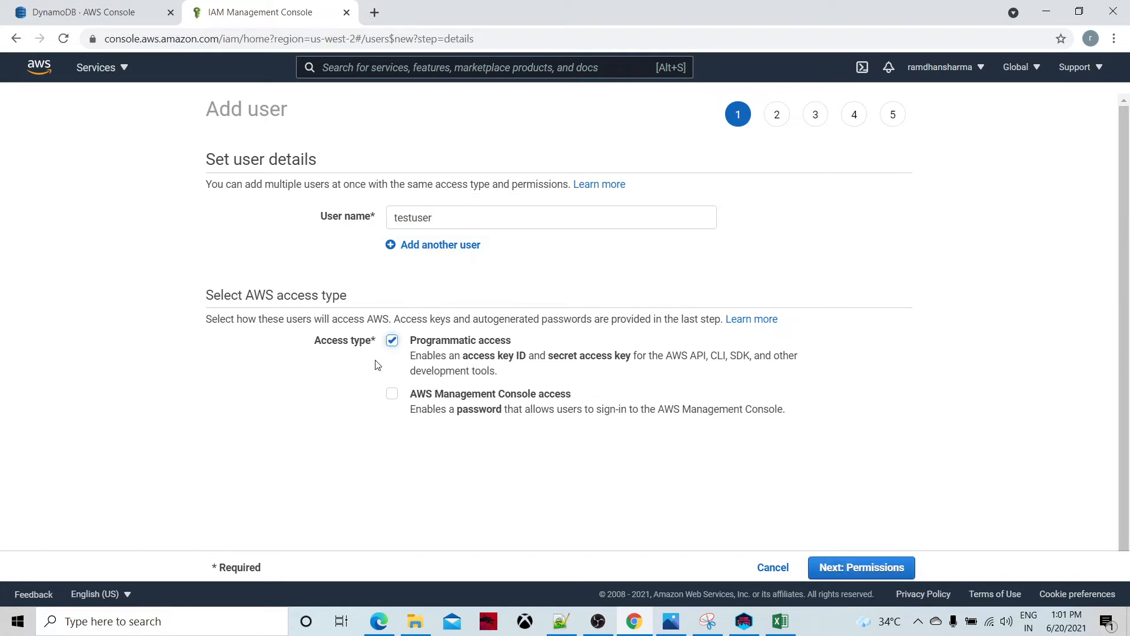
pyautogui.click(390, 404)
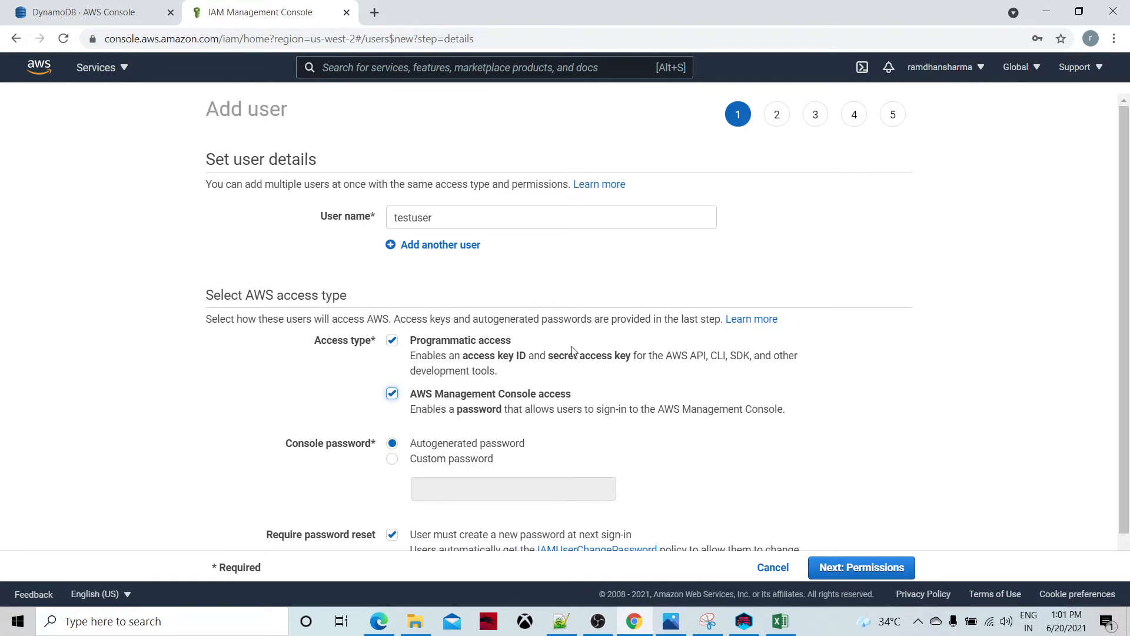
pyautogui.click(743, 619)
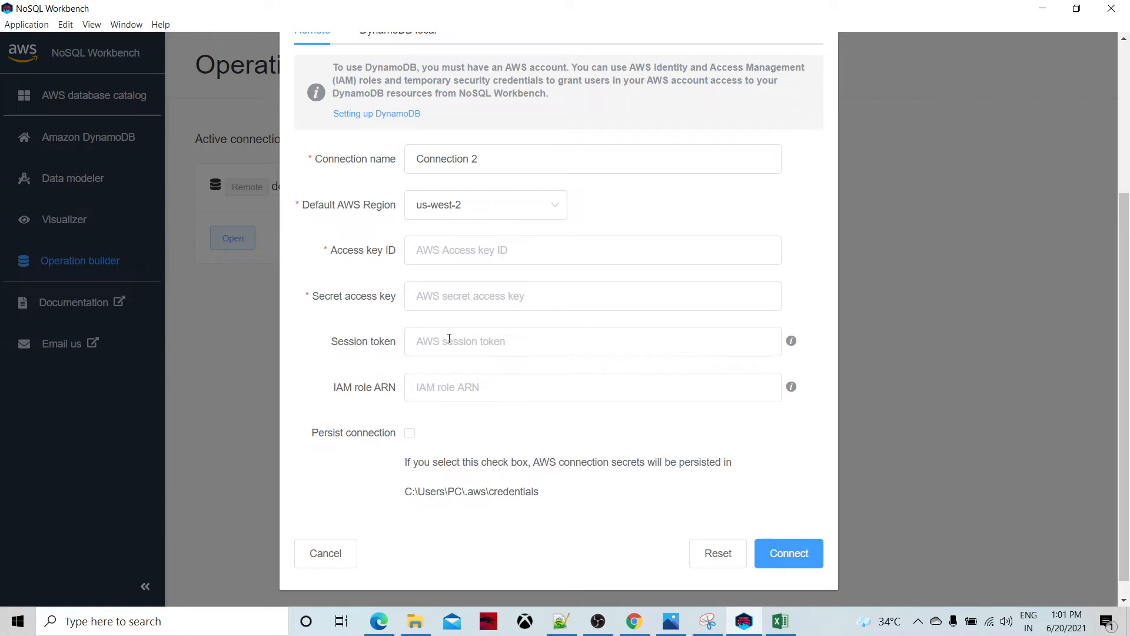
pyautogui.click(634, 620)
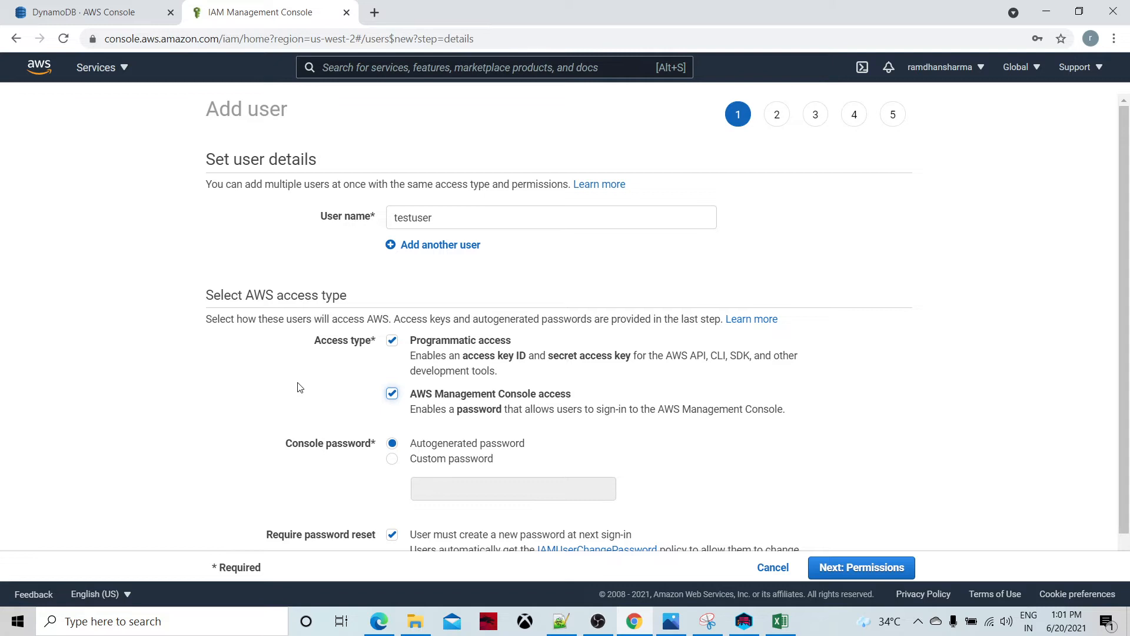
pyautogui.click(392, 396)
pyautogui.click(392, 395)
pyautogui.click(392, 461)
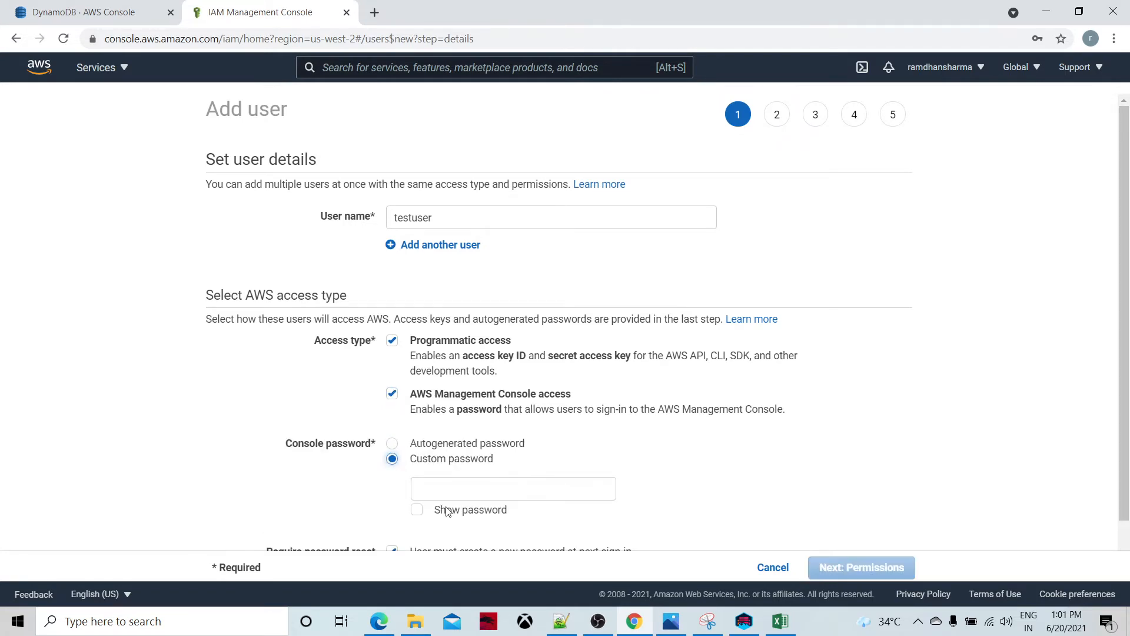
pyautogui.click(523, 492)
pyautogui.click(735, 515)
pyautogui.scroll(-1, 712, 489)
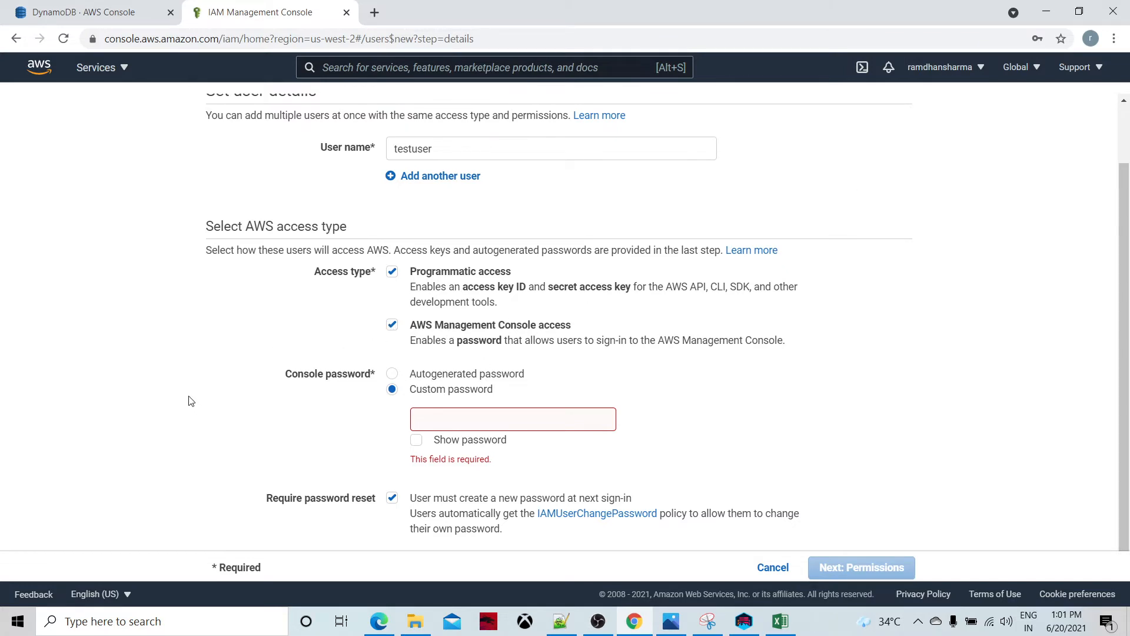
pyautogui.scroll(1, 139, 389)
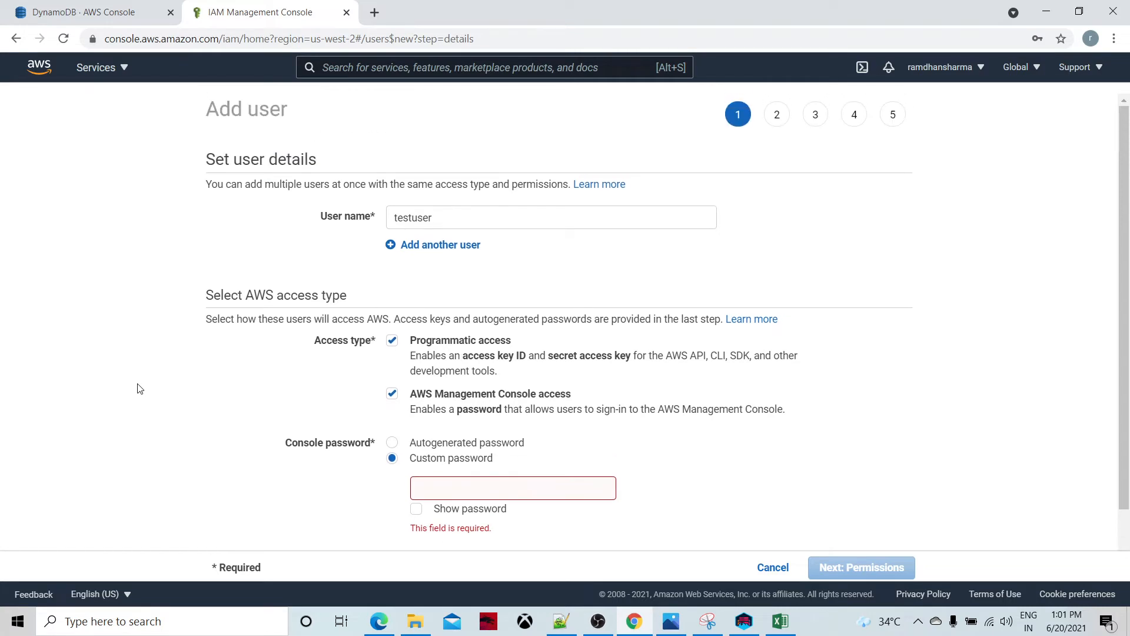
pyautogui.click(391, 395)
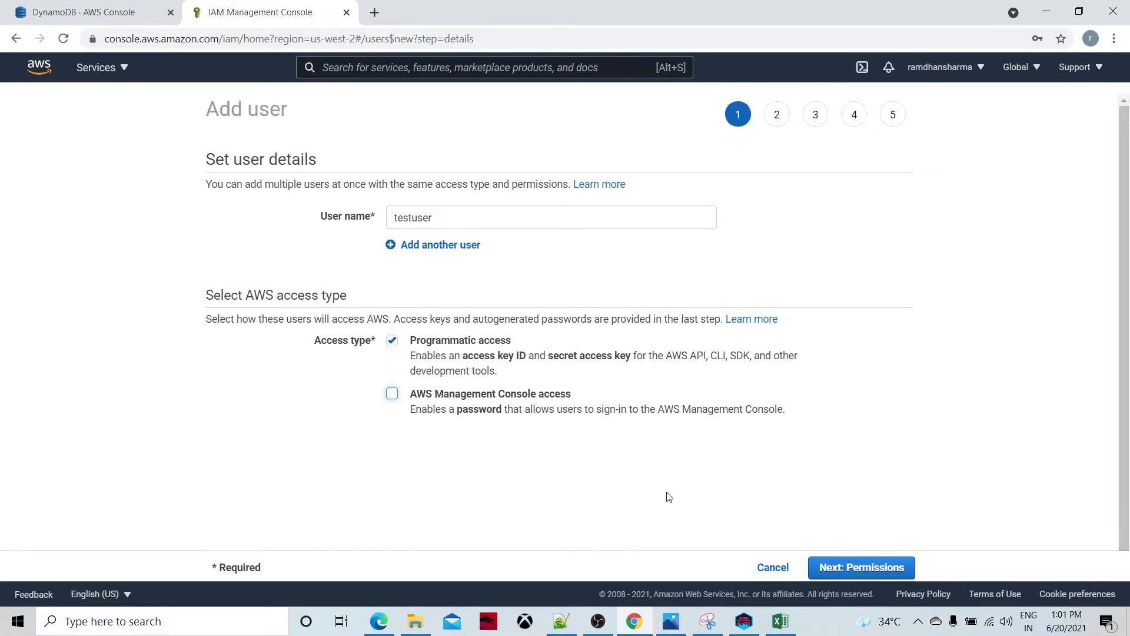
# Step: Attach the existing AmazonDynamoDBFullAccess policy directly to testuser, finding it with the search term dyna
pyautogui.click(847, 569)
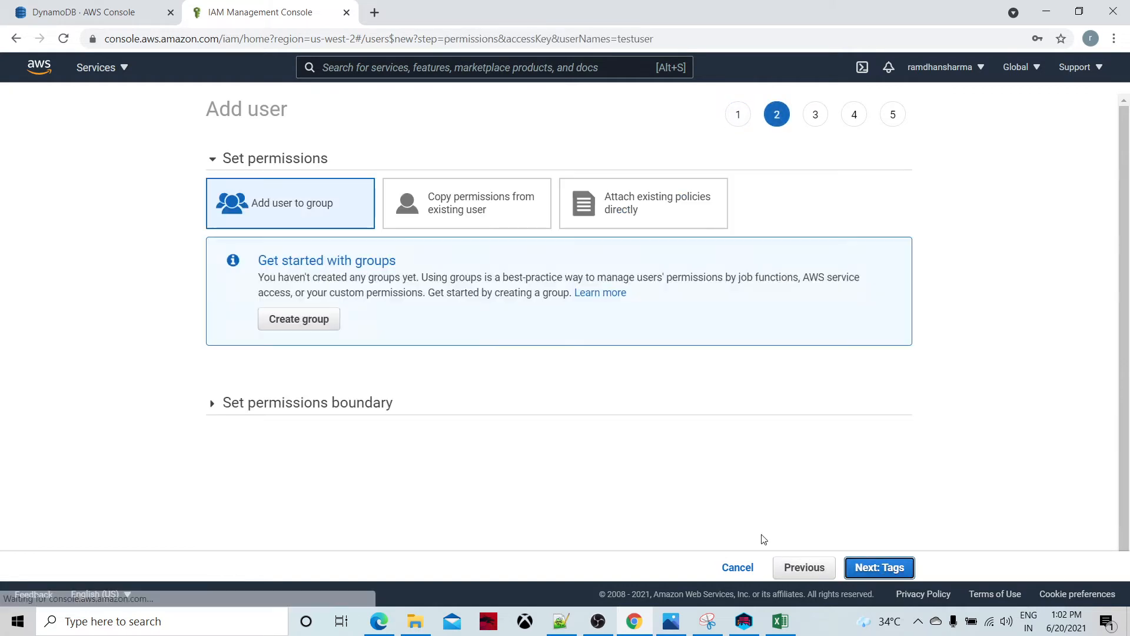
pyautogui.click(628, 213)
pyautogui.click(347, 288)
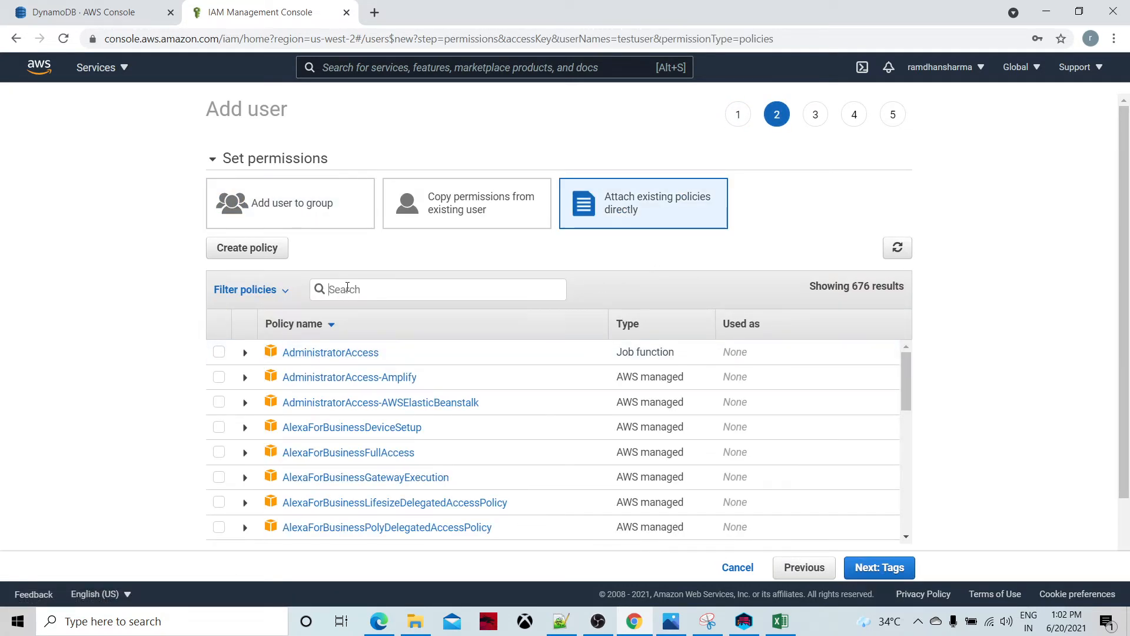
pyautogui.write('dyna')
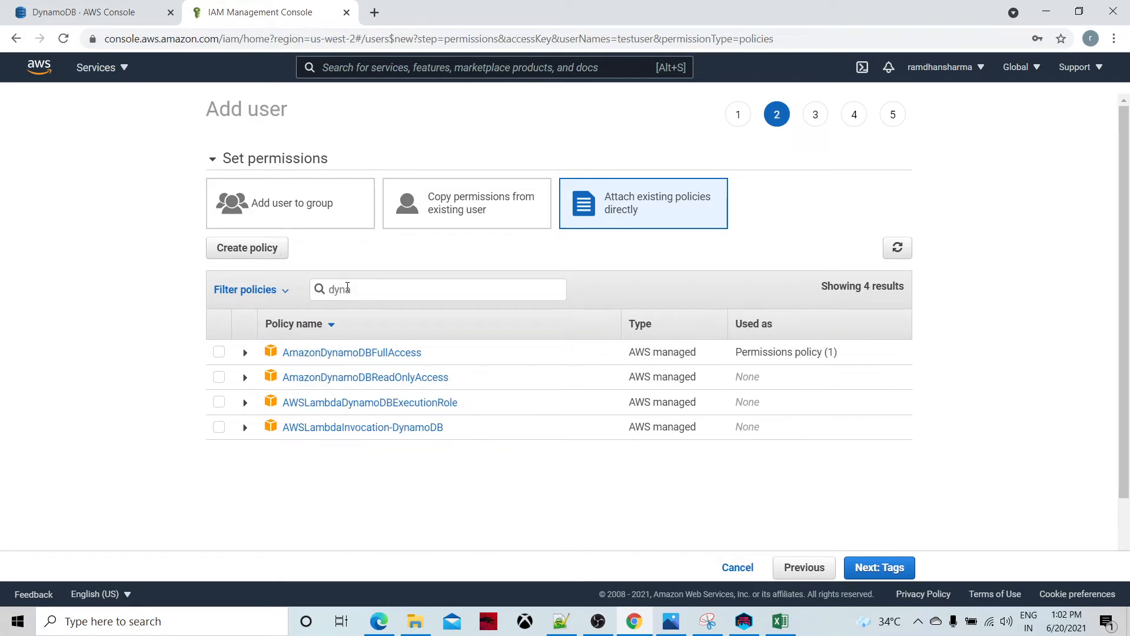
pyautogui.click(218, 352)
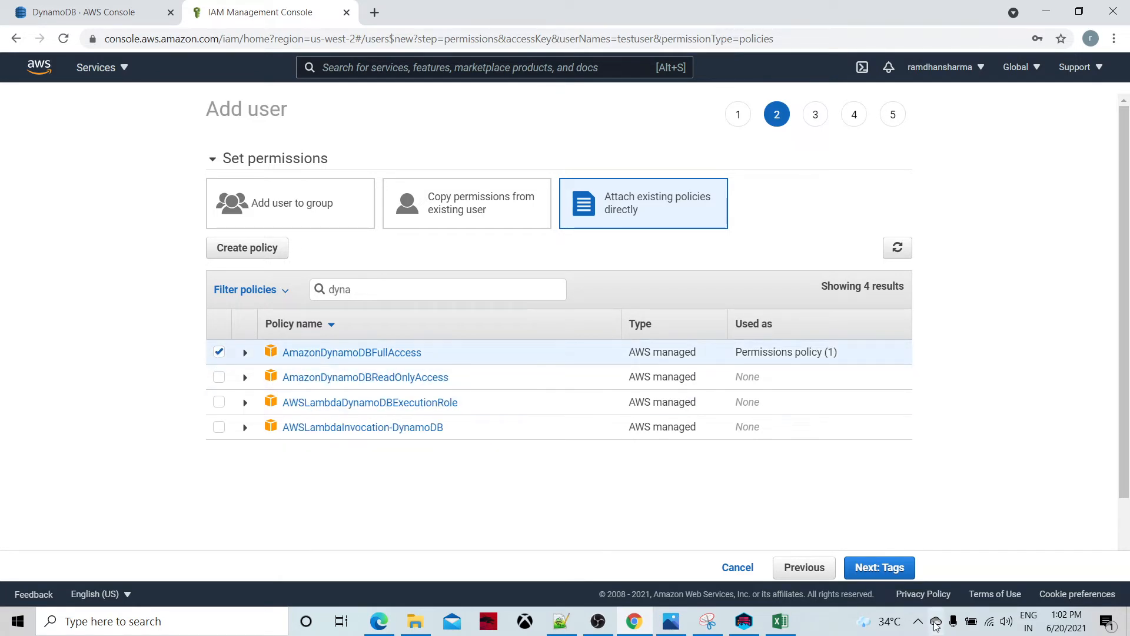
# Step: Skip the tags, create testuser and reveal its secret access key
pyautogui.click(884, 574)
pyautogui.click(877, 571)
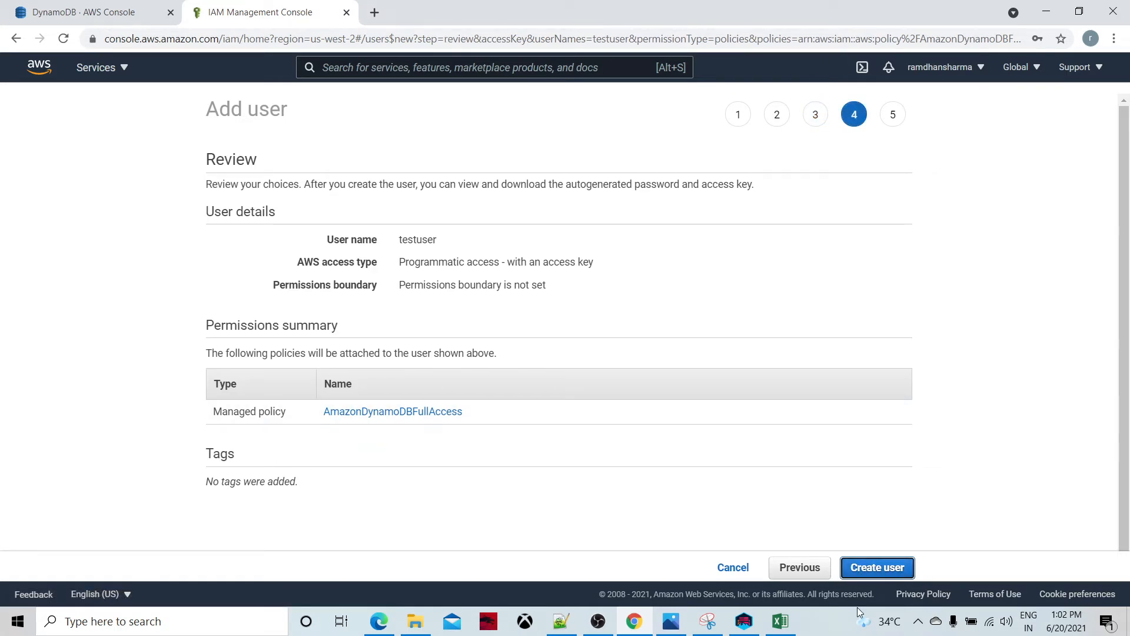
pyautogui.click(874, 571)
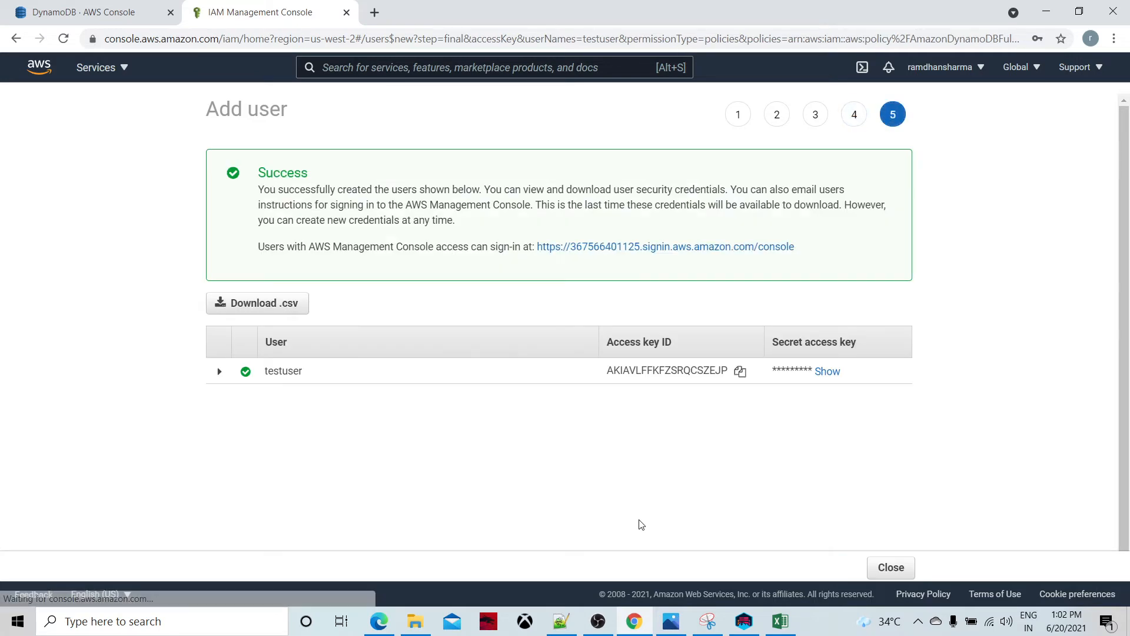
pyautogui.scroll(-1, 637, 498)
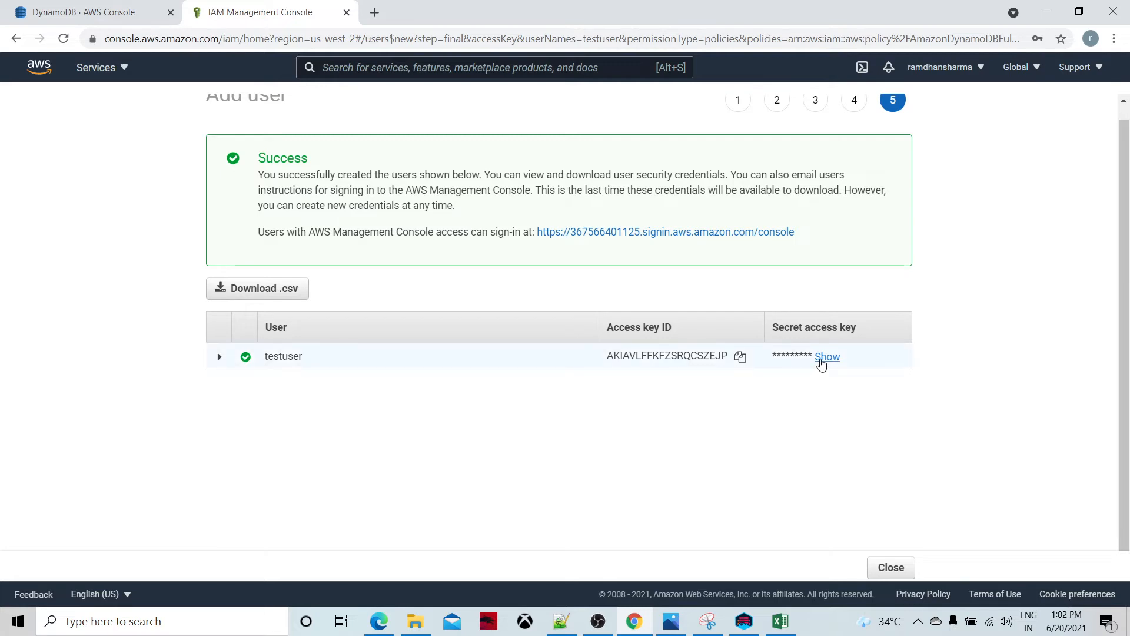
pyautogui.click(824, 357)
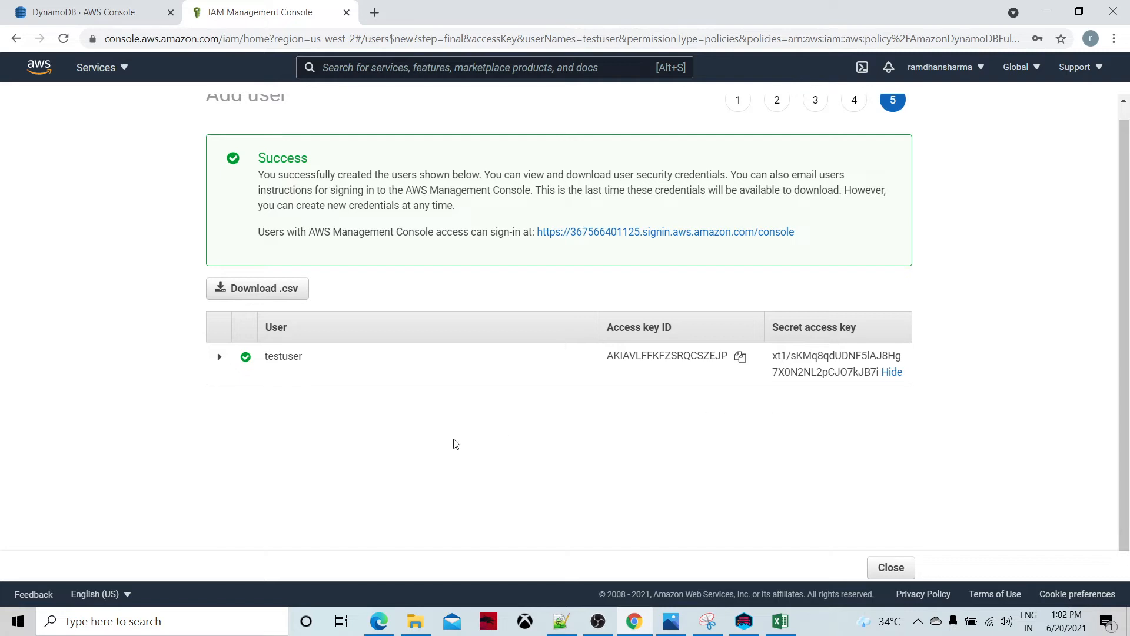
# Step: Open new_user_credentials.csv from the Downloads folder in Excel and autofit columns A and B
pyautogui.click(415, 621)
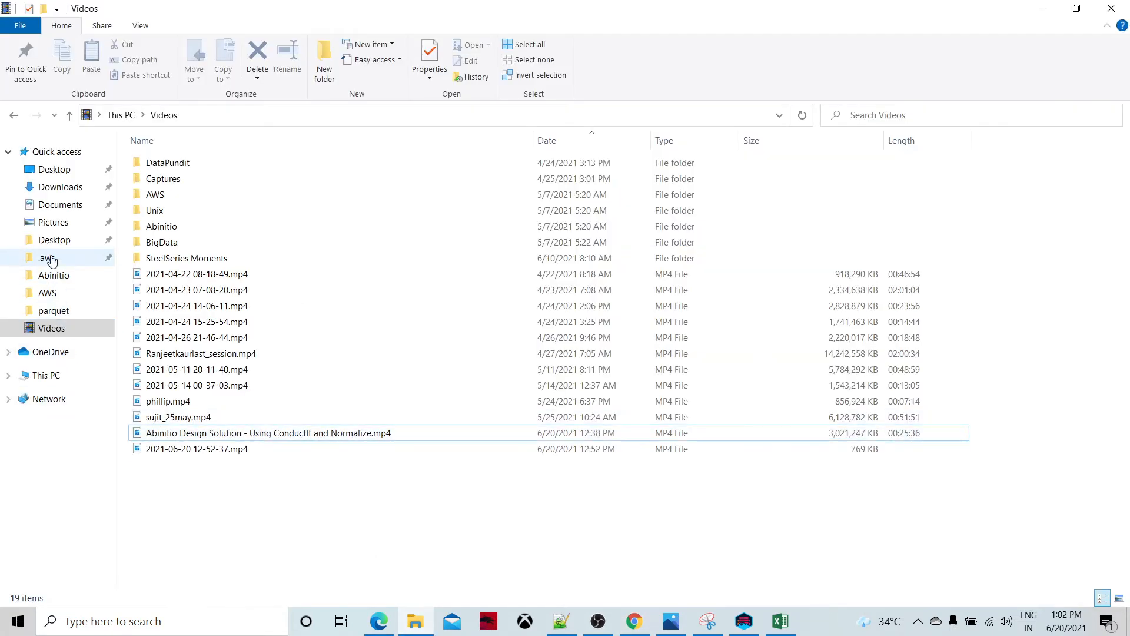
pyautogui.click(62, 188)
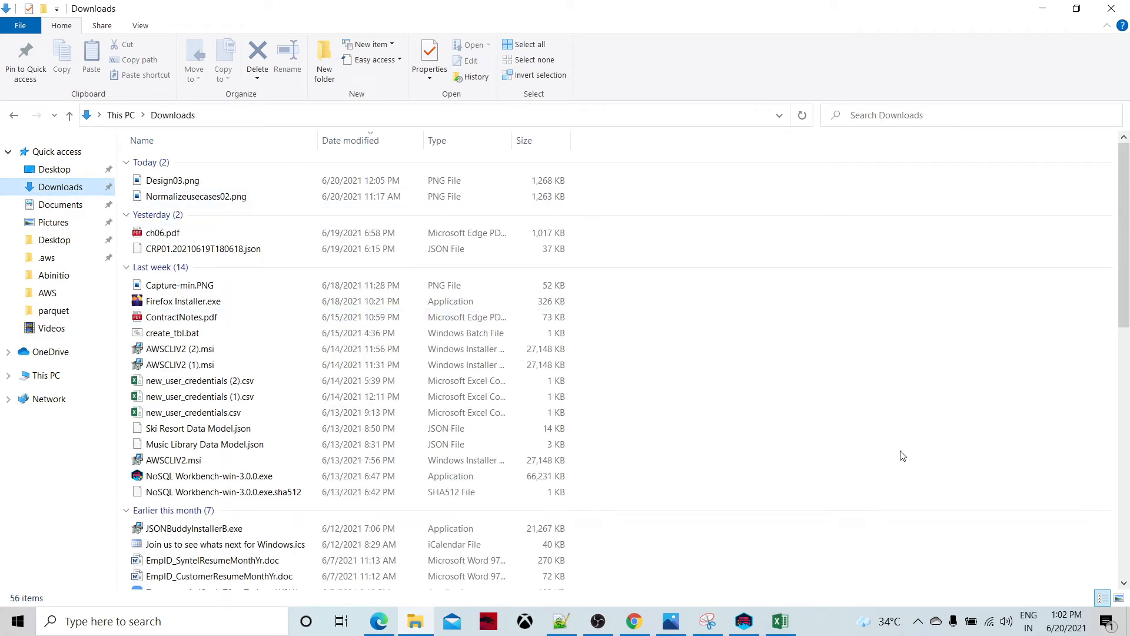
pyautogui.doubleClick(244, 414)
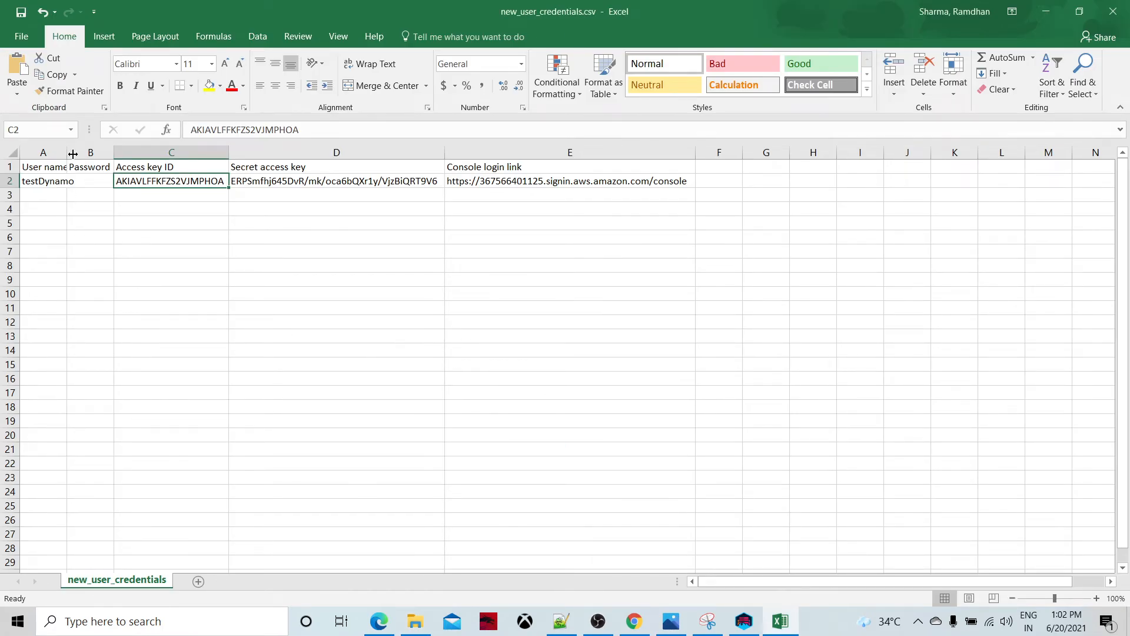
pyautogui.doubleClick(68, 149)
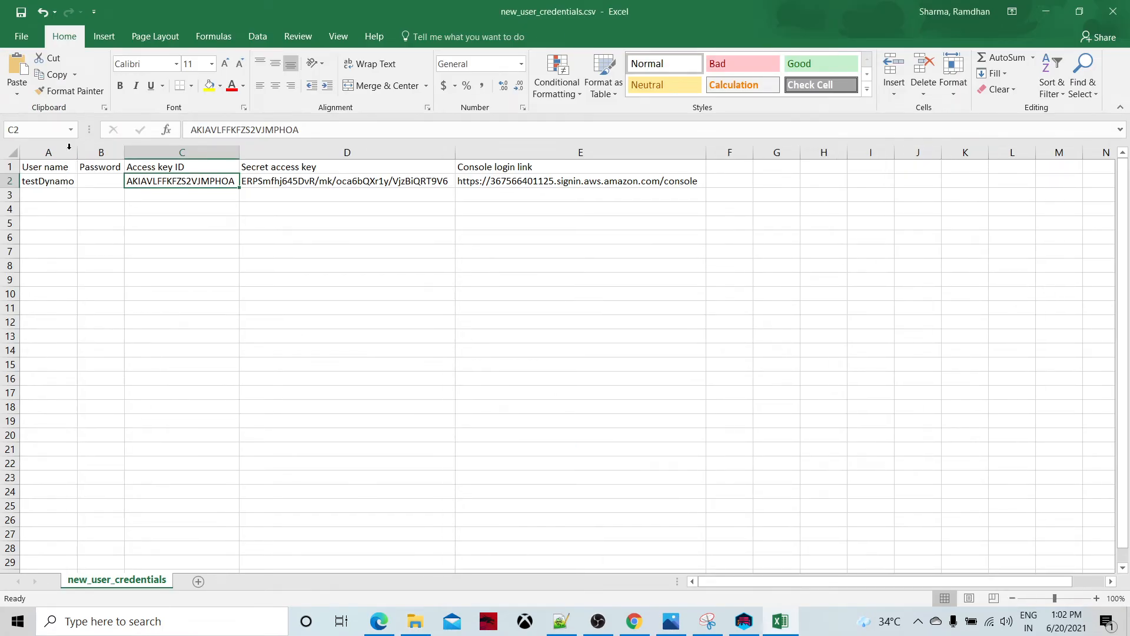
pyautogui.doubleClick(124, 151)
pyautogui.click(258, 274)
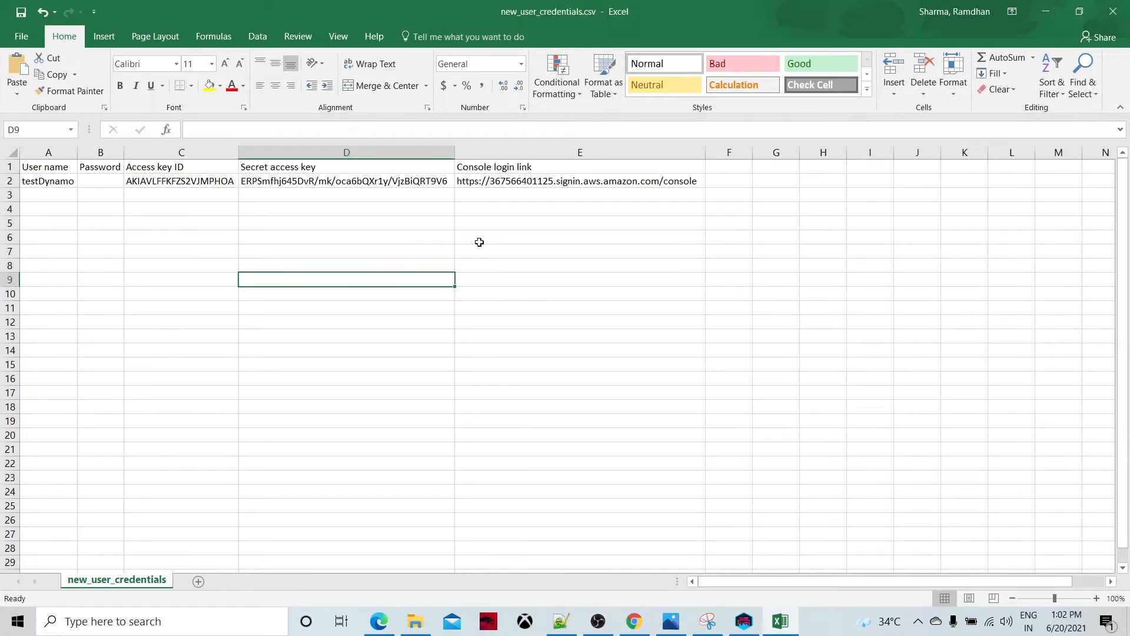
# Step: Examine the user name, password, access key ID, secret access key and console login link fields in testDynamo's row
pyautogui.click(50, 182)
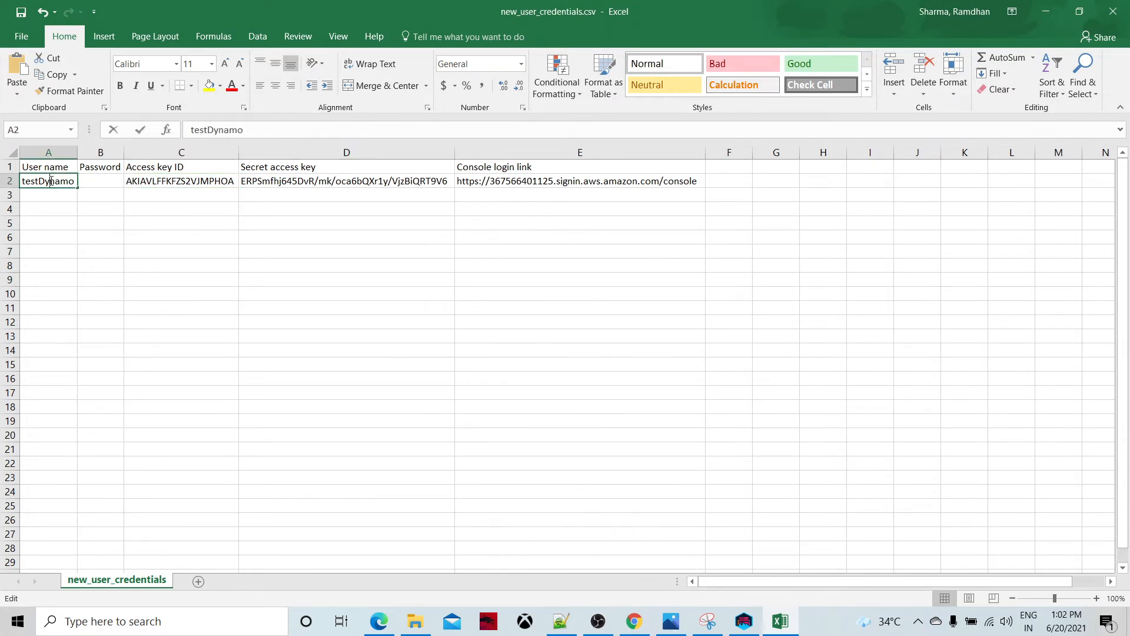
pyautogui.press('F2')
pyautogui.doubleClick(111, 179)
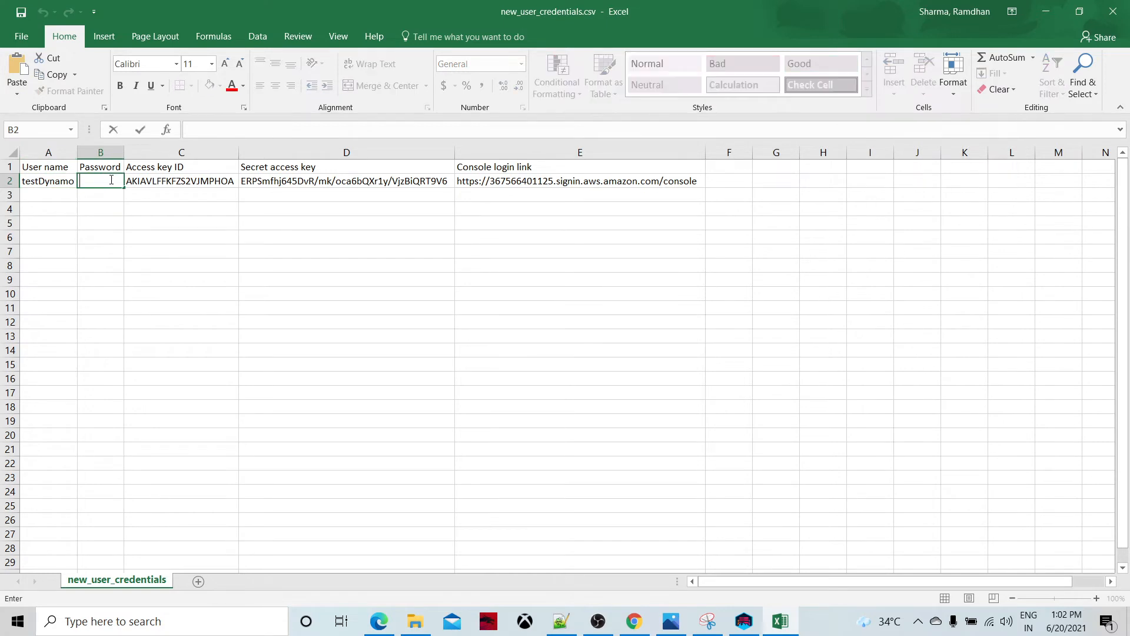
pyautogui.click(161, 181)
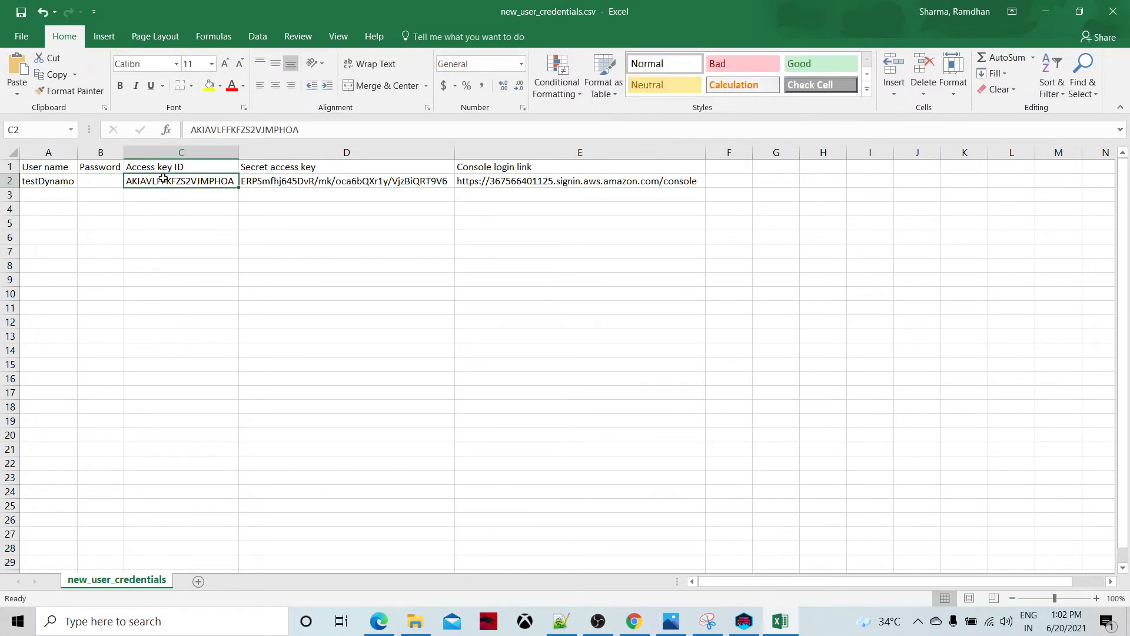
pyautogui.doubleClick(275, 177)
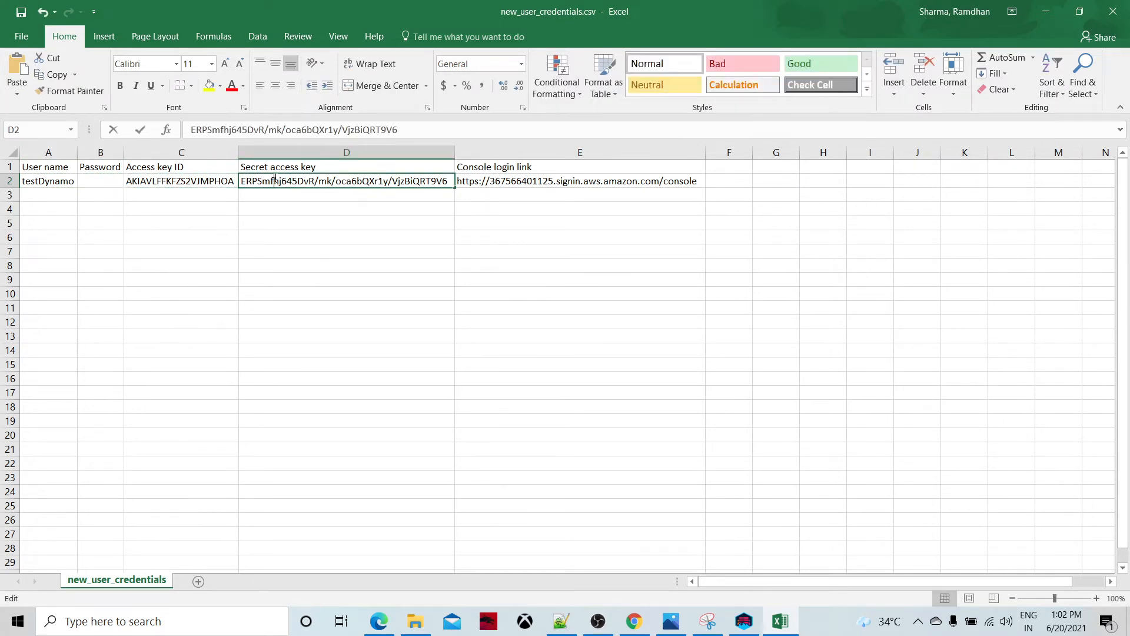
pyautogui.click(507, 183)
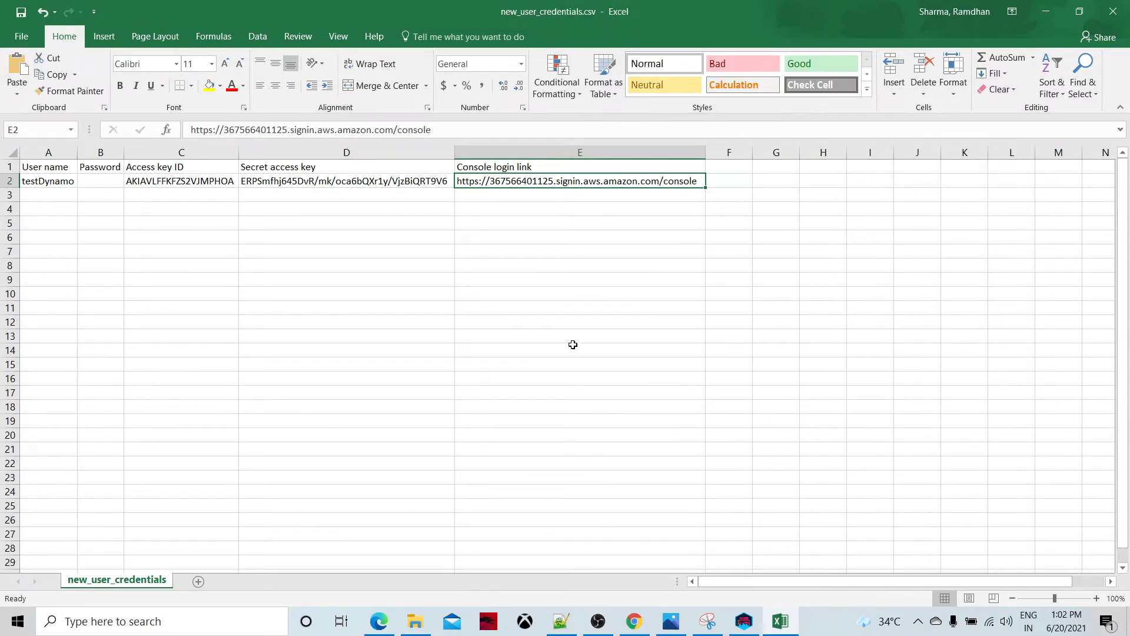
pyautogui.click(589, 318)
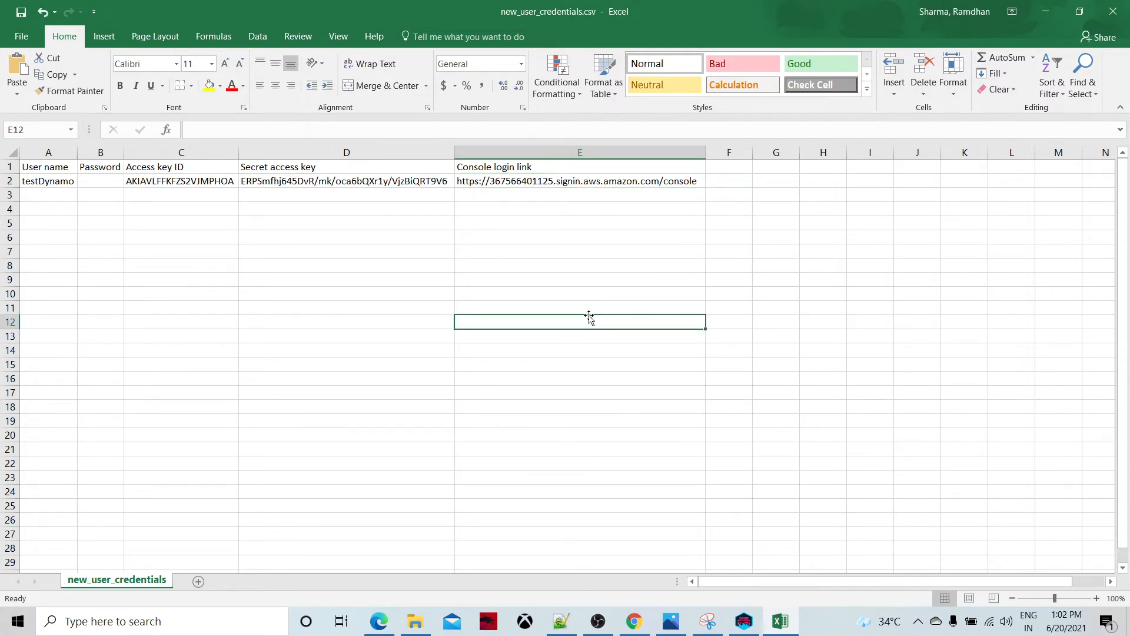
# Step: Copy testDynamo's access key ID from the credentials sheet
pyautogui.click(178, 182)
pyautogui.click(269, 185)
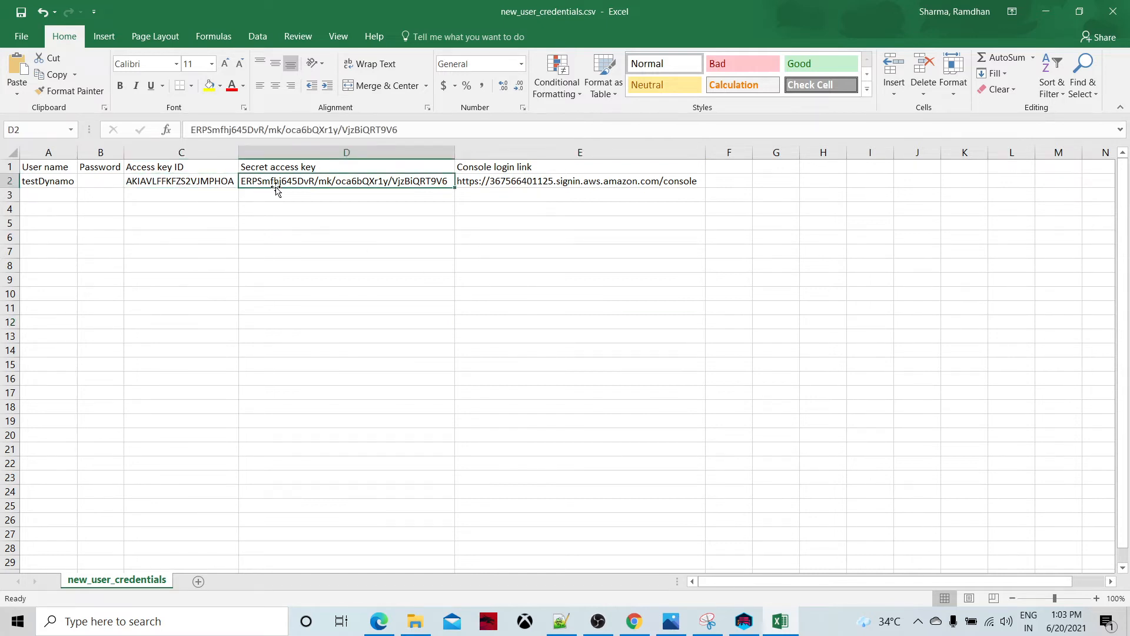
pyautogui.click(192, 181)
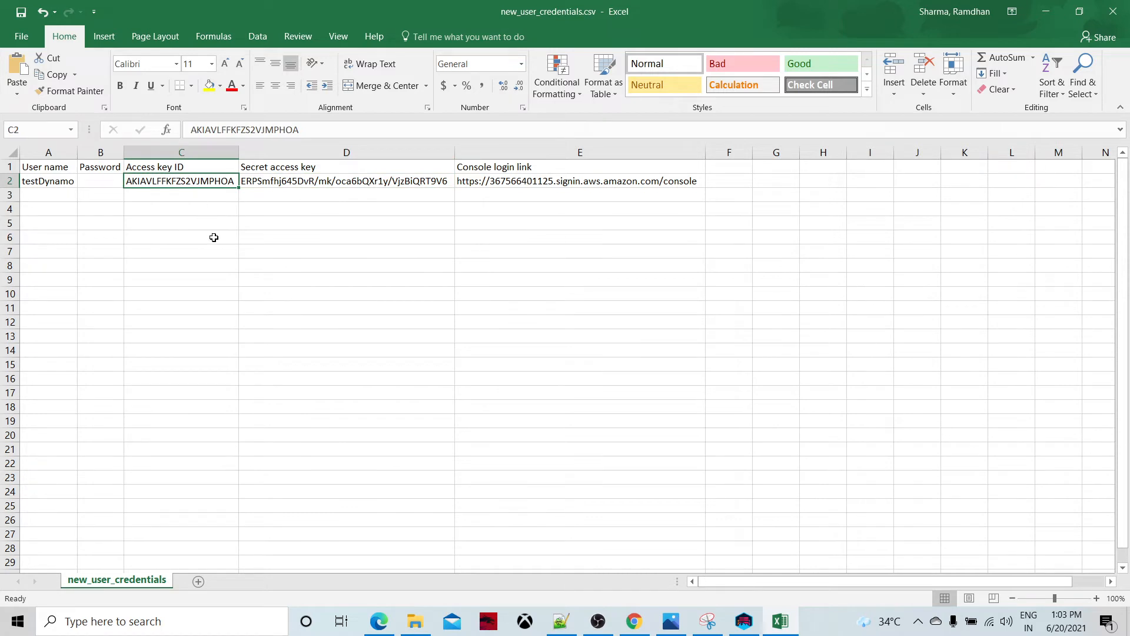
pyautogui.hotkey('ctrl', 'c')
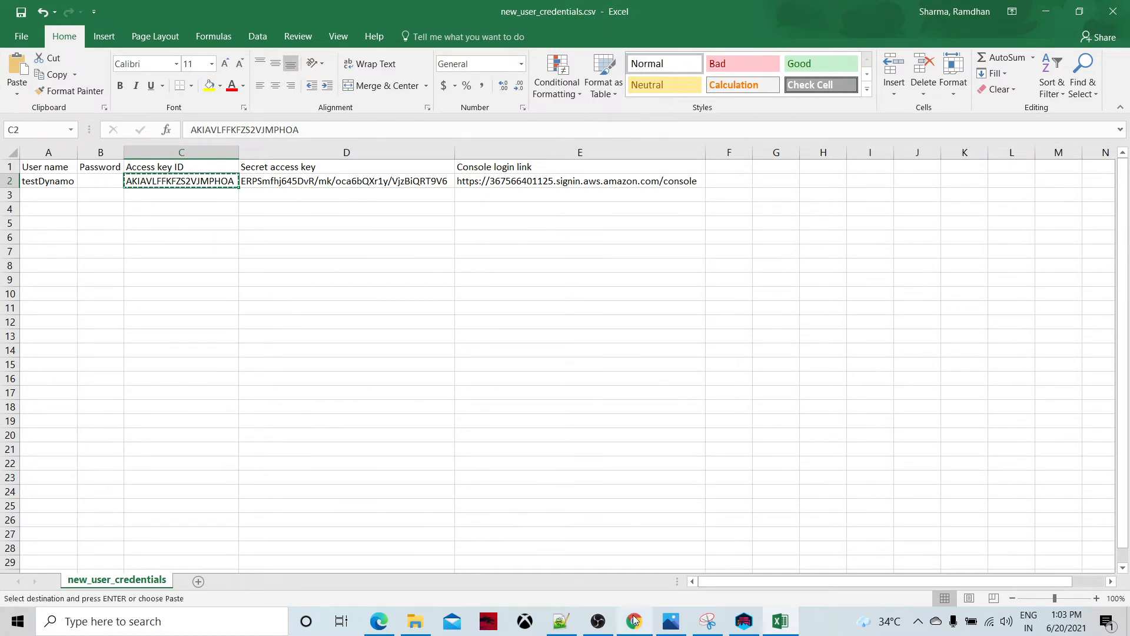
# Step: Switch to NoSQL Workbench and paste the copied access key ID into the Connection 2 form
pyautogui.moveTo(635, 618)
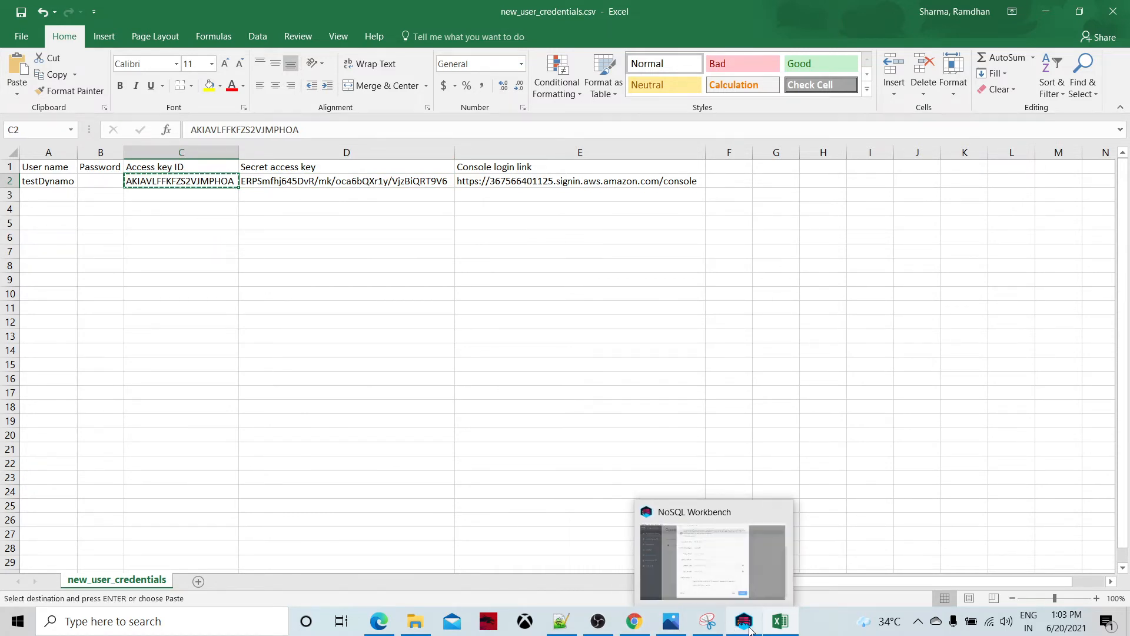
pyautogui.click(759, 564)
pyautogui.click(493, 258)
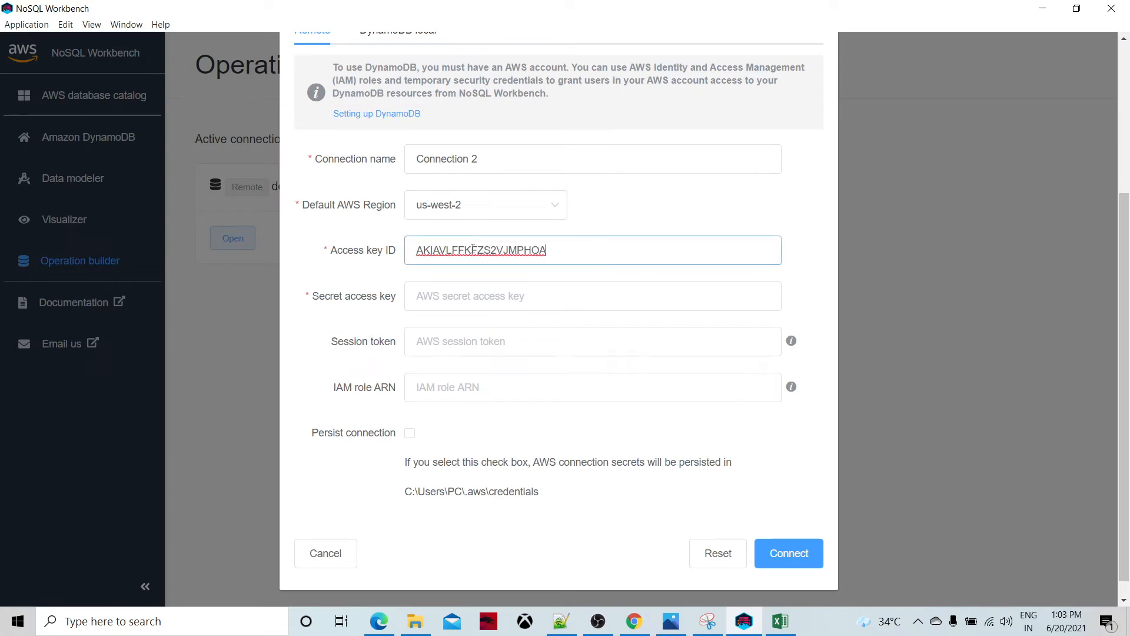
pyautogui.hotkey('ctrl', 'v')
# Step: Copy testDynamo's secret access key from the credentials sheet and paste it into Connection 2's Secret access key field
pyautogui.click(461, 289)
pyautogui.hotkey('alt', 'Tab')
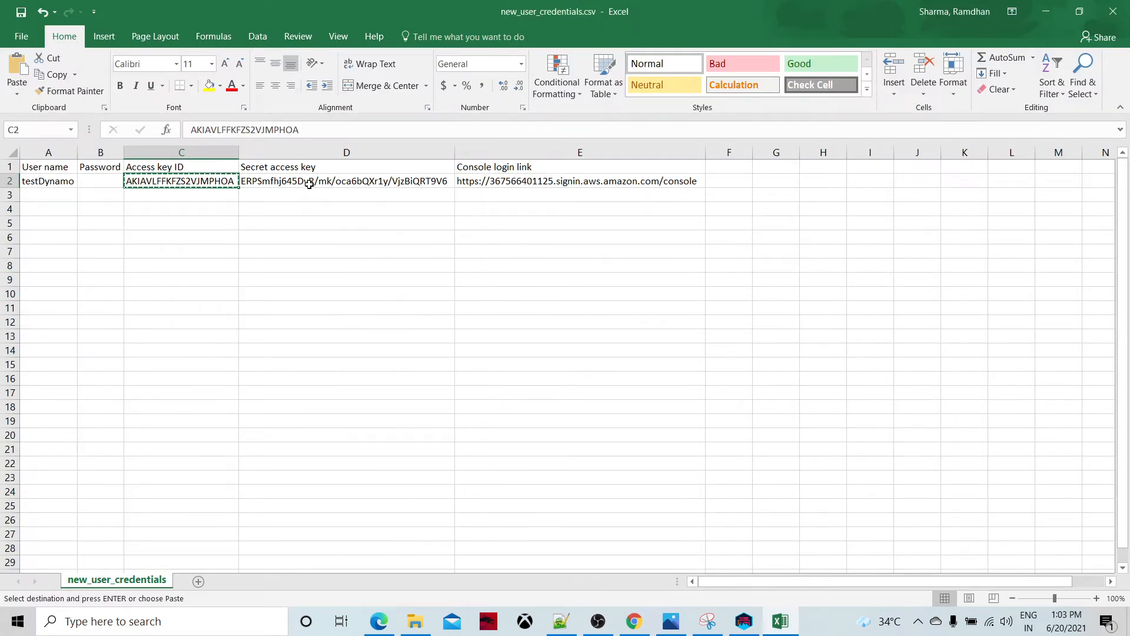
pyautogui.press('Right')
pyautogui.hotkey('ctrl', 'c')
pyautogui.hotkey('alt', 'Tab')
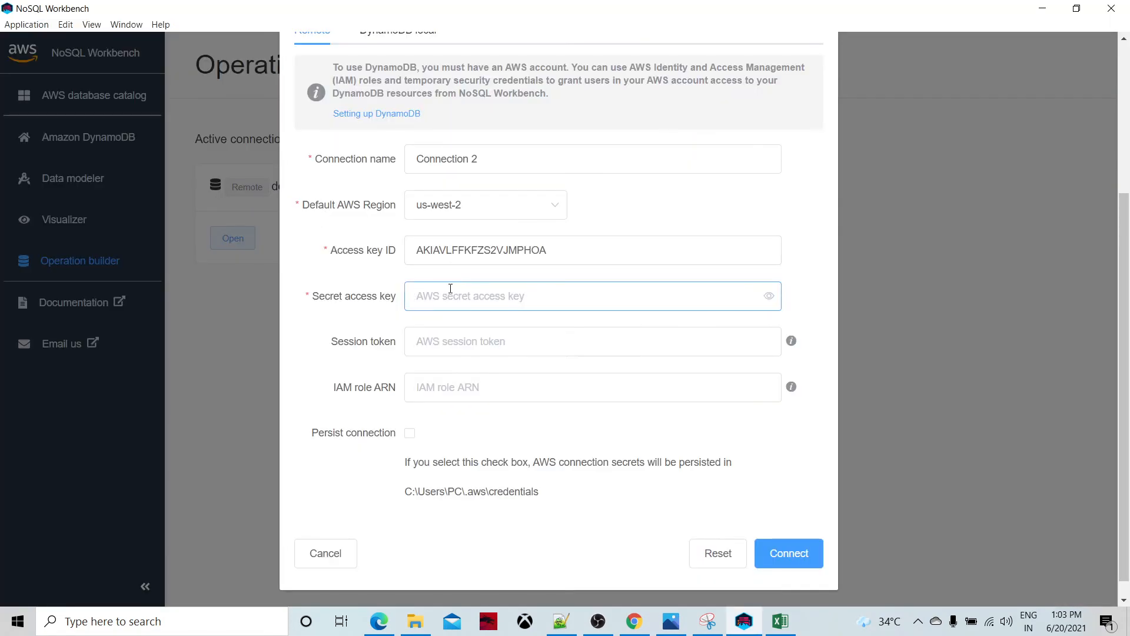
pyautogui.hotkey('ctrl', 'v')
# Step: Switch to the IAM console in Chrome, close the Add user success page and delete testuser
pyautogui.click(636, 621)
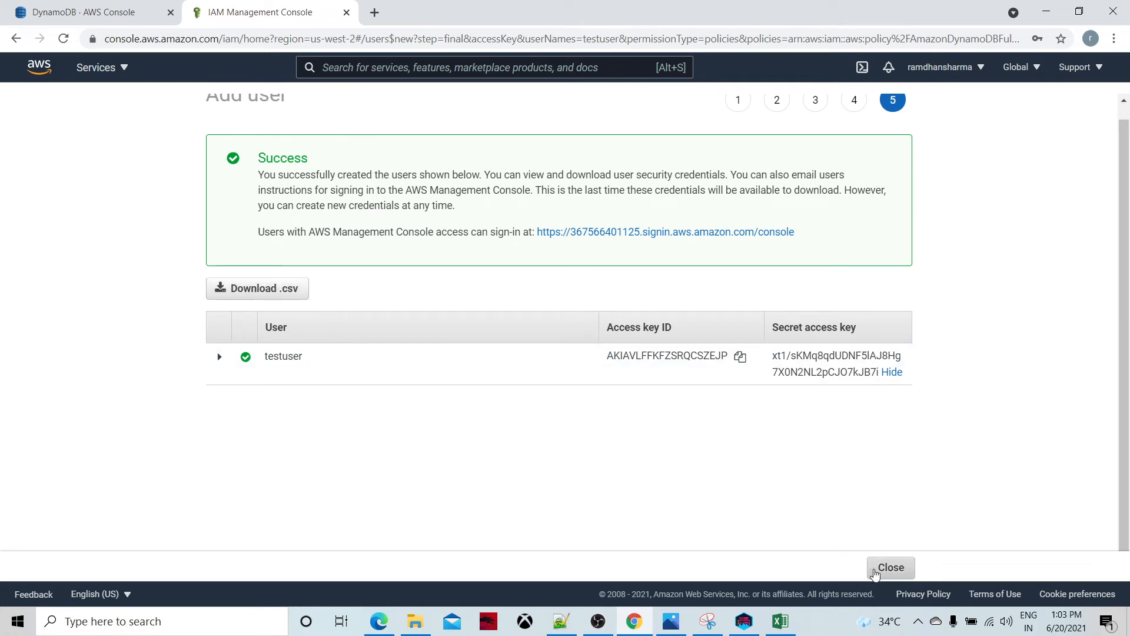
pyautogui.click(889, 569)
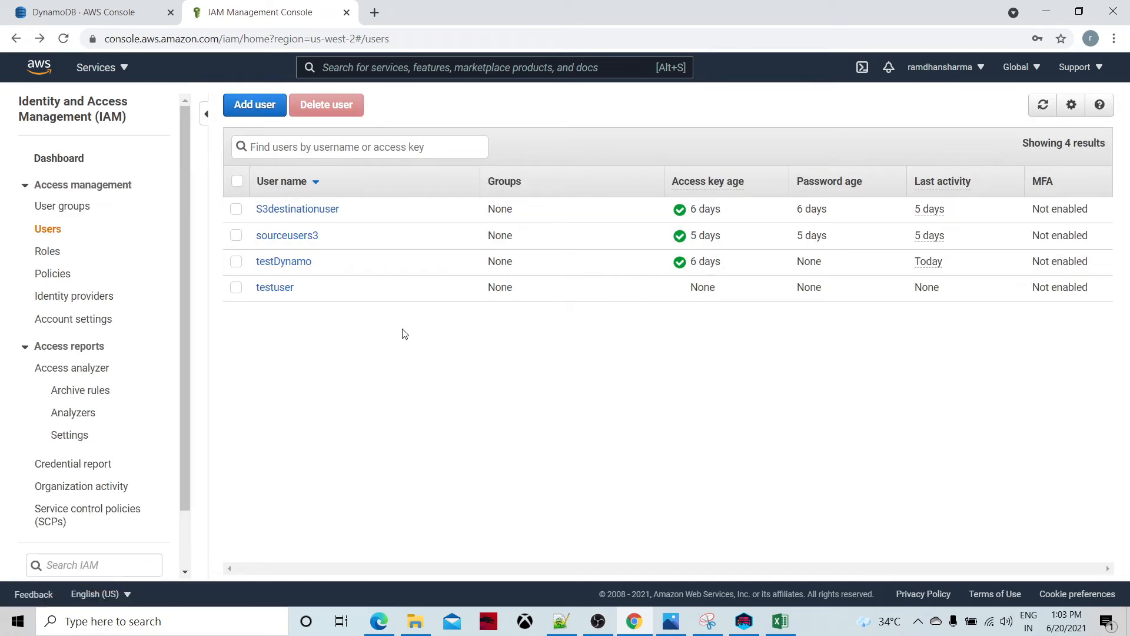
pyautogui.click(236, 286)
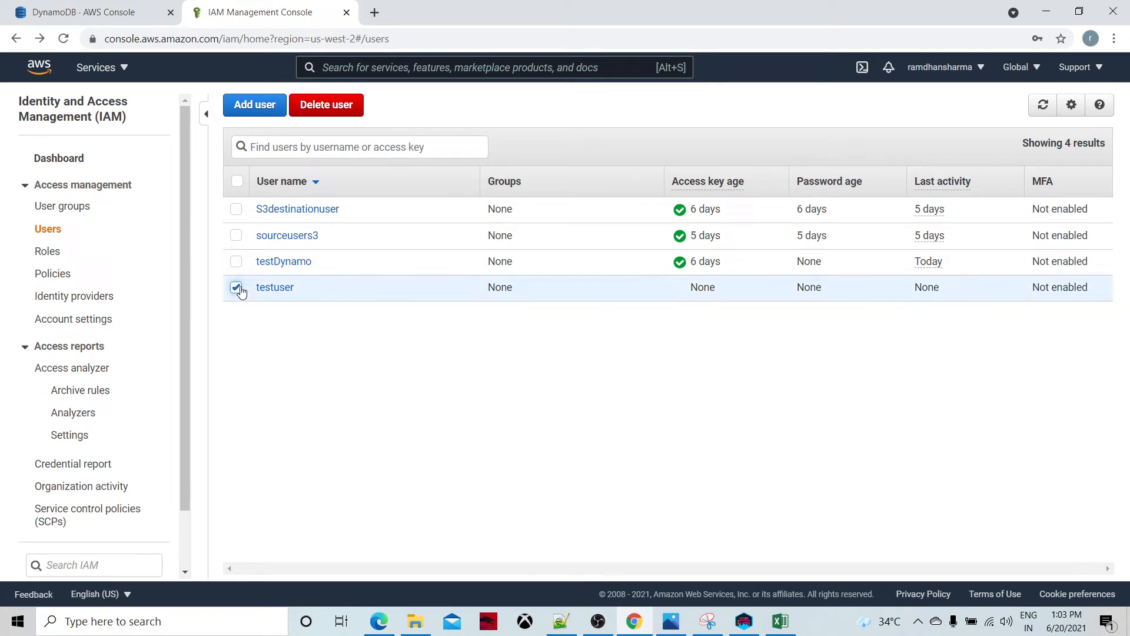
pyautogui.click(323, 111)
pyautogui.click(802, 349)
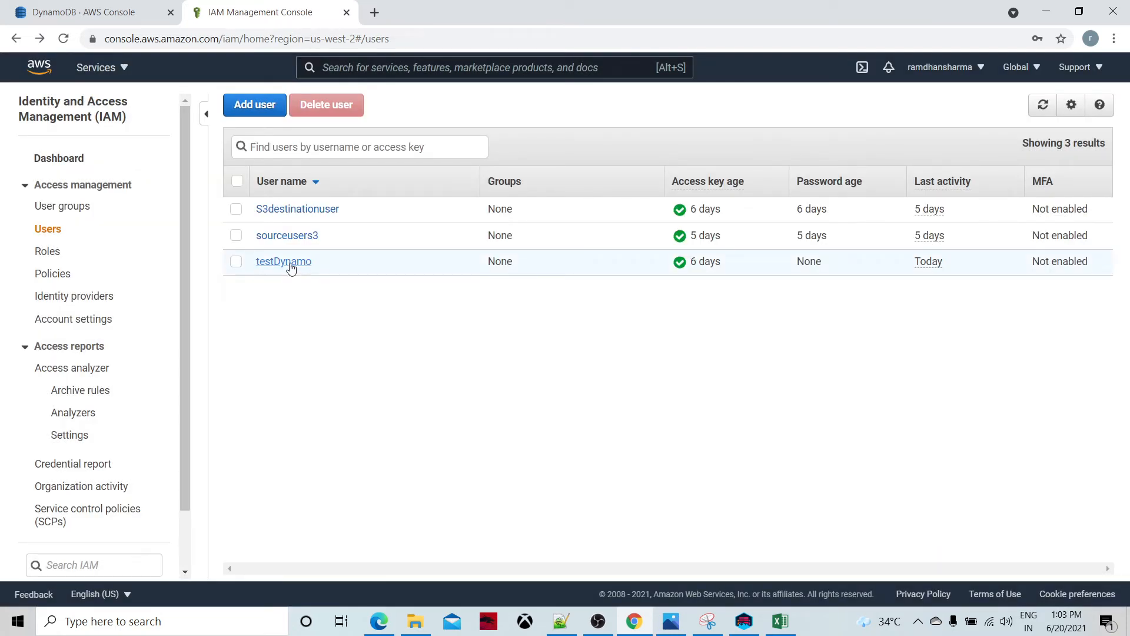
# Step: Copy testDynamo's user ARN from its IAM summary and paste it into Connection 2's IAM role ARN field in NoSQL Workbench
pyautogui.click(292, 262)
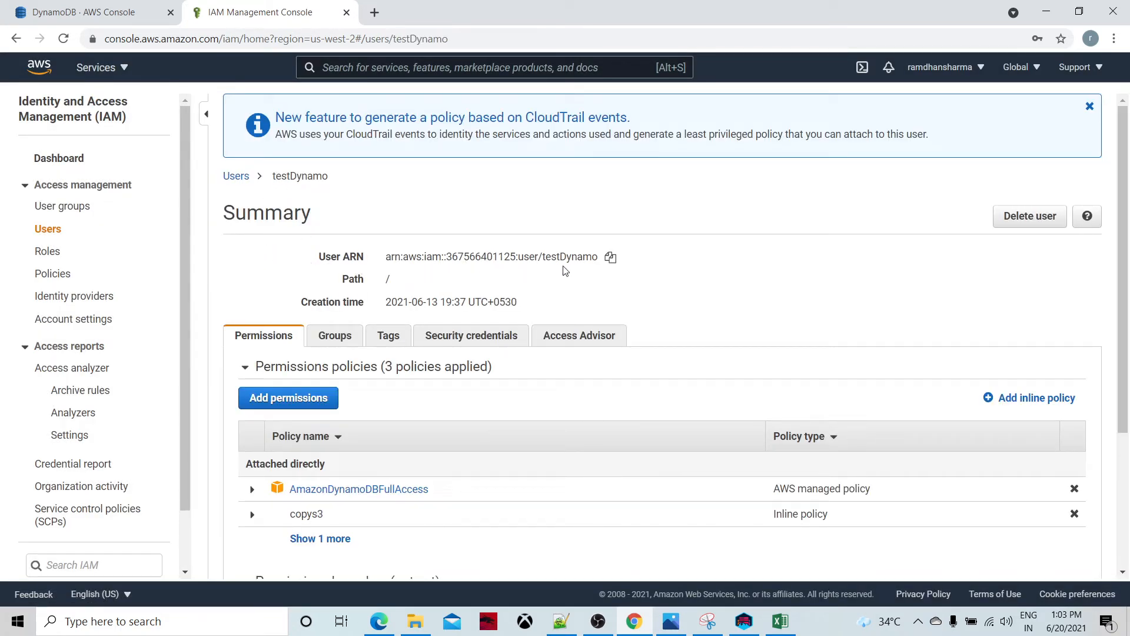
pyautogui.click(610, 258)
pyautogui.click(744, 621)
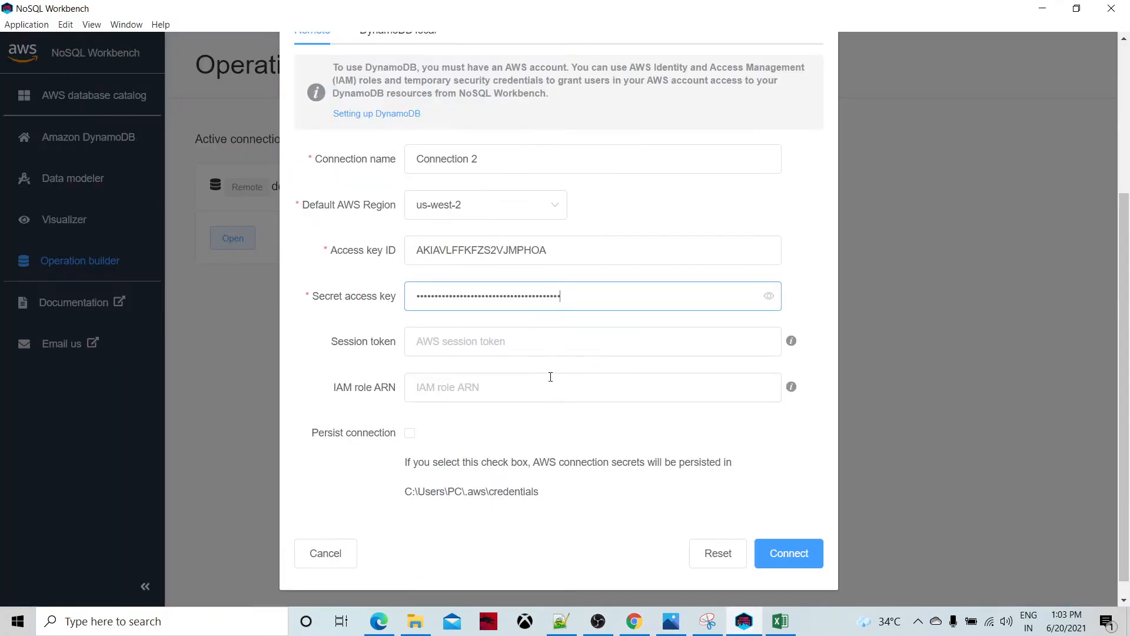
pyautogui.click(461, 389)
pyautogui.hotkey('ctrl', 'v')
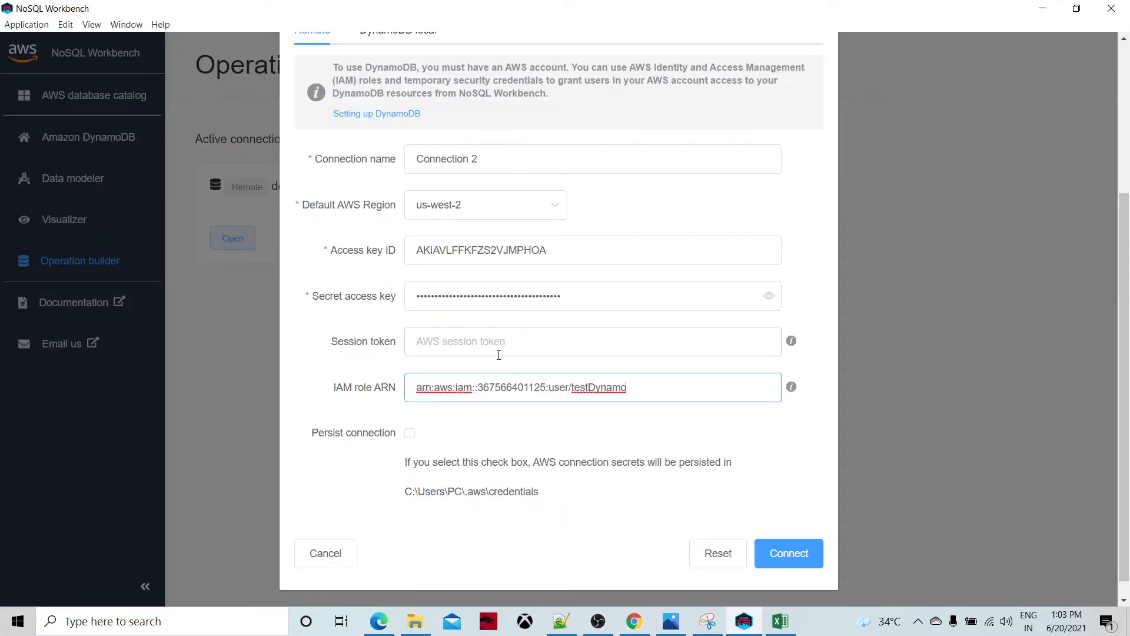
# Step: Enable Persist connection for Connection 2 and highlight the path where the connection secrets are stored
pyautogui.click(411, 435)
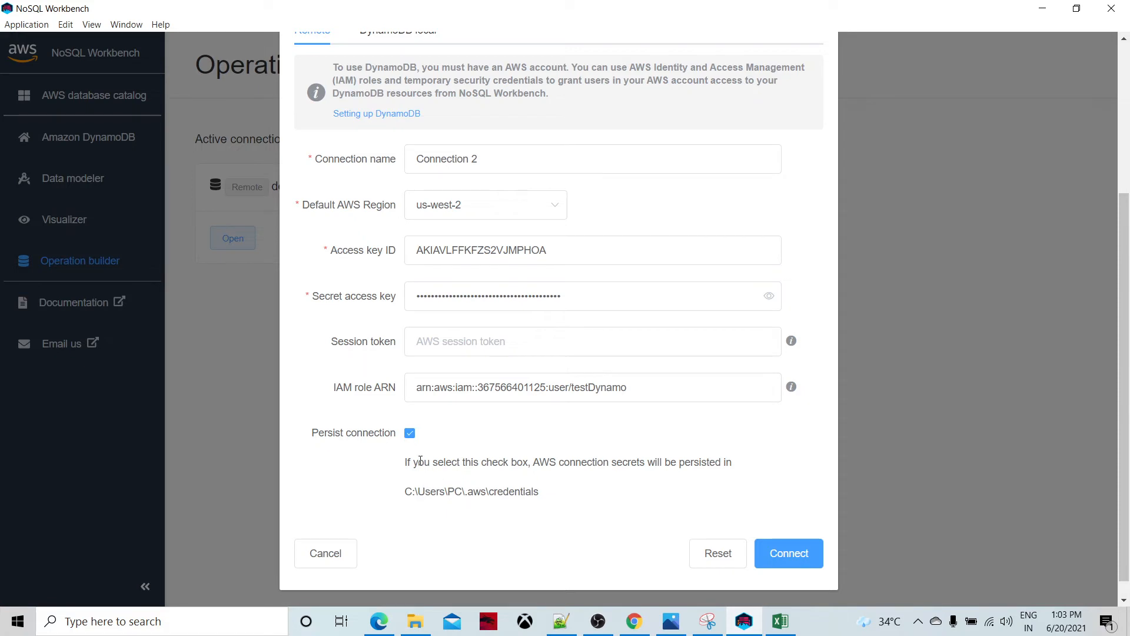
pyautogui.click(410, 433)
pyautogui.click(410, 434)
pyautogui.moveTo(557, 502); pyautogui.dragTo(360, 469)
pyautogui.click(464, 517)
# Step: Switch to File Explorer, open the .aws folder and reveal its full path
pyautogui.click(415, 621)
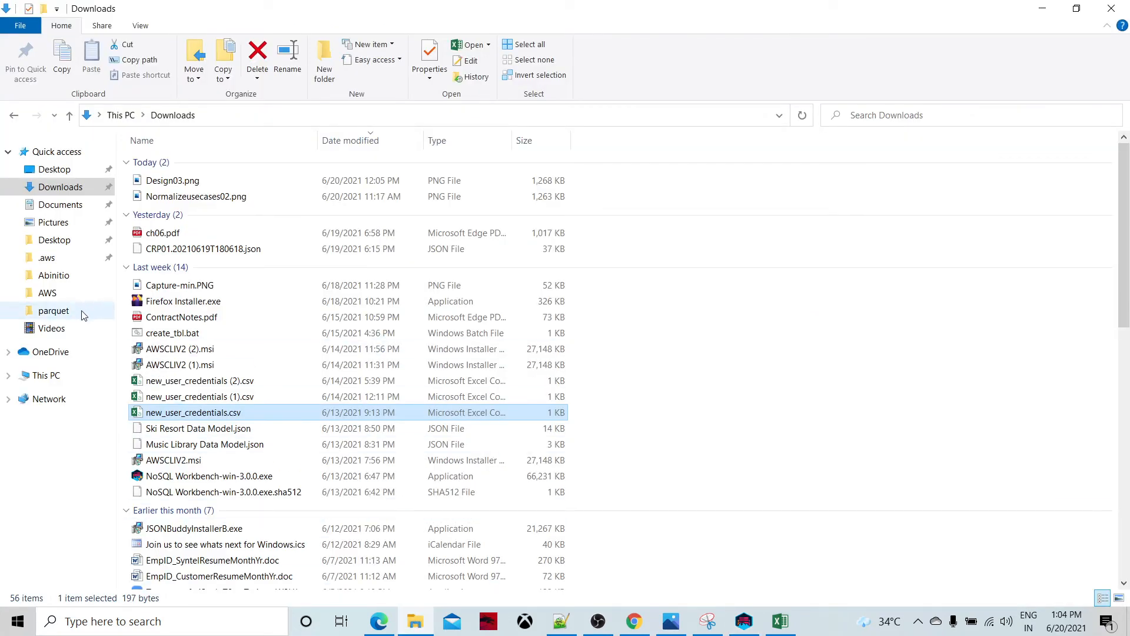
pyautogui.click(46, 258)
pyautogui.click(259, 115)
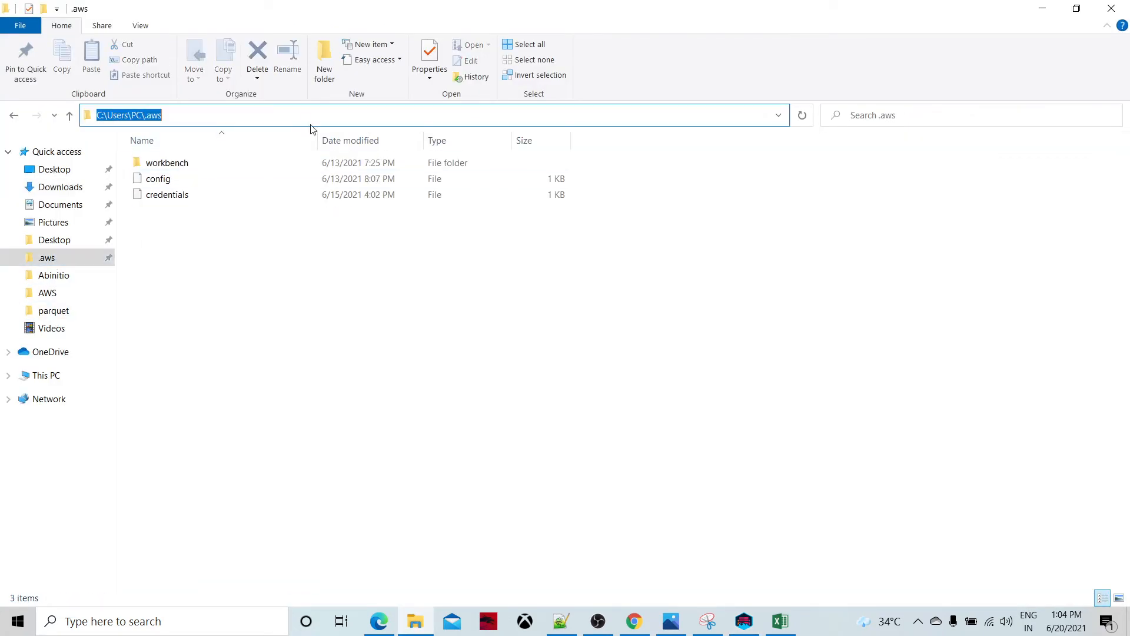
pyautogui.click(277, 324)
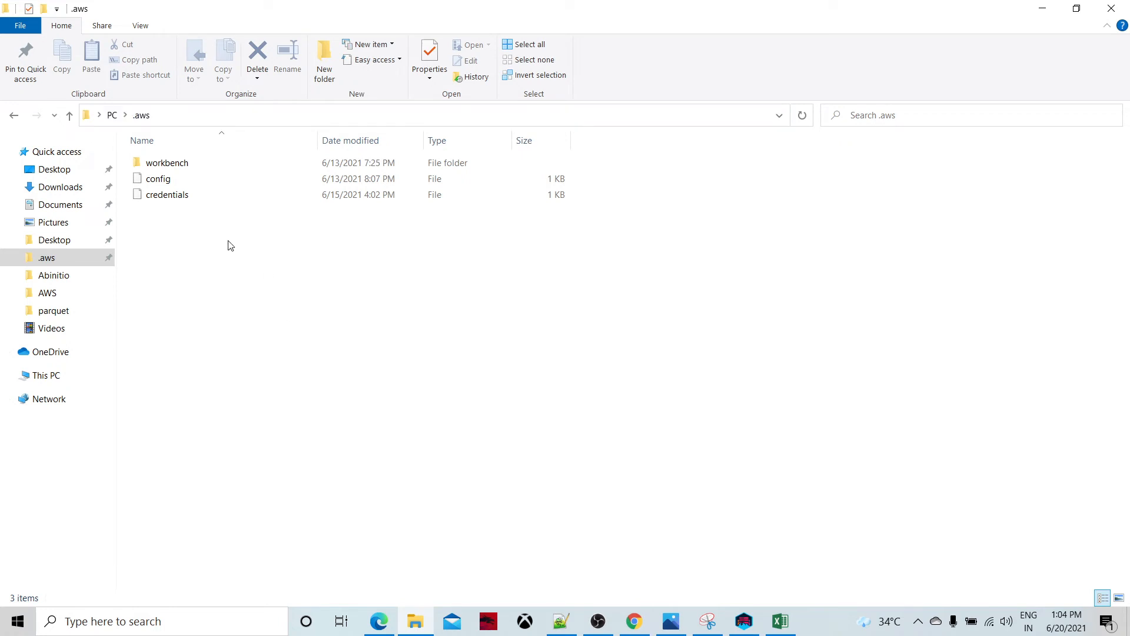
# Step: Open the .aws folder's config file in Notepad++, examine its default profile settings and close it
pyautogui.rightClick(168, 184)
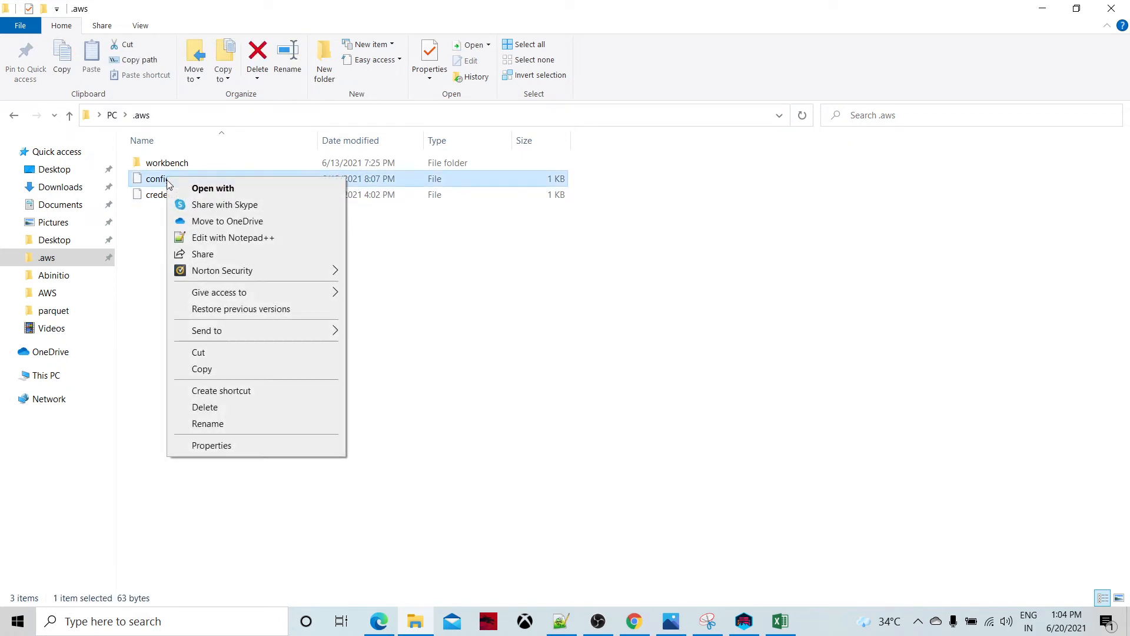
pyautogui.click(211, 238)
pyautogui.moveTo(317, 161); pyautogui.dragTo(56, 106)
pyautogui.click(367, 217)
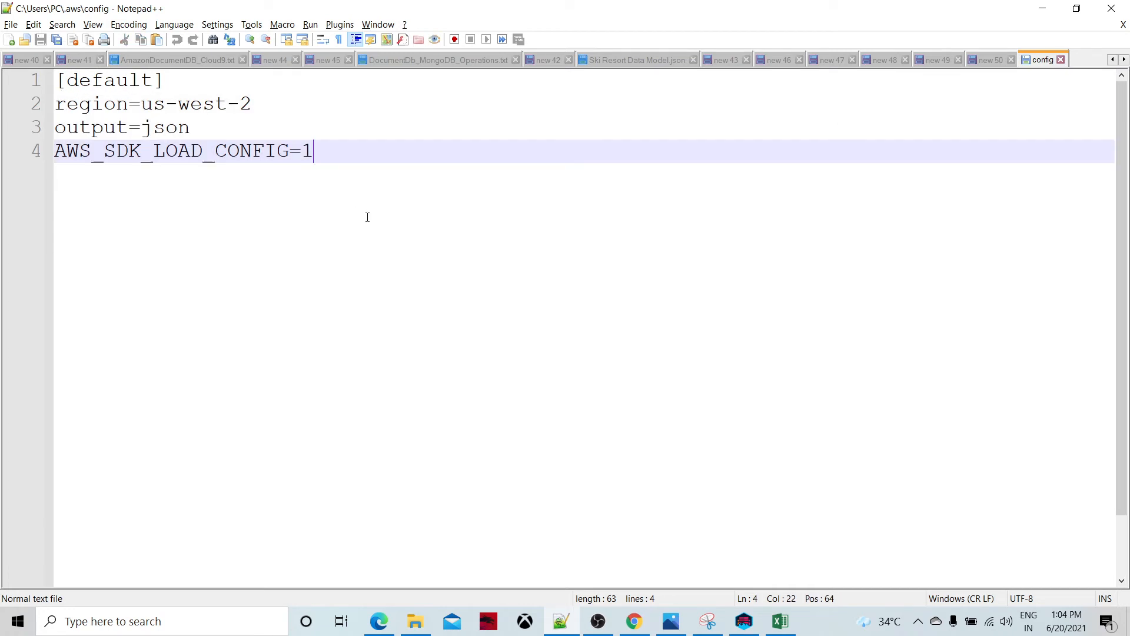
pyautogui.click(1062, 63)
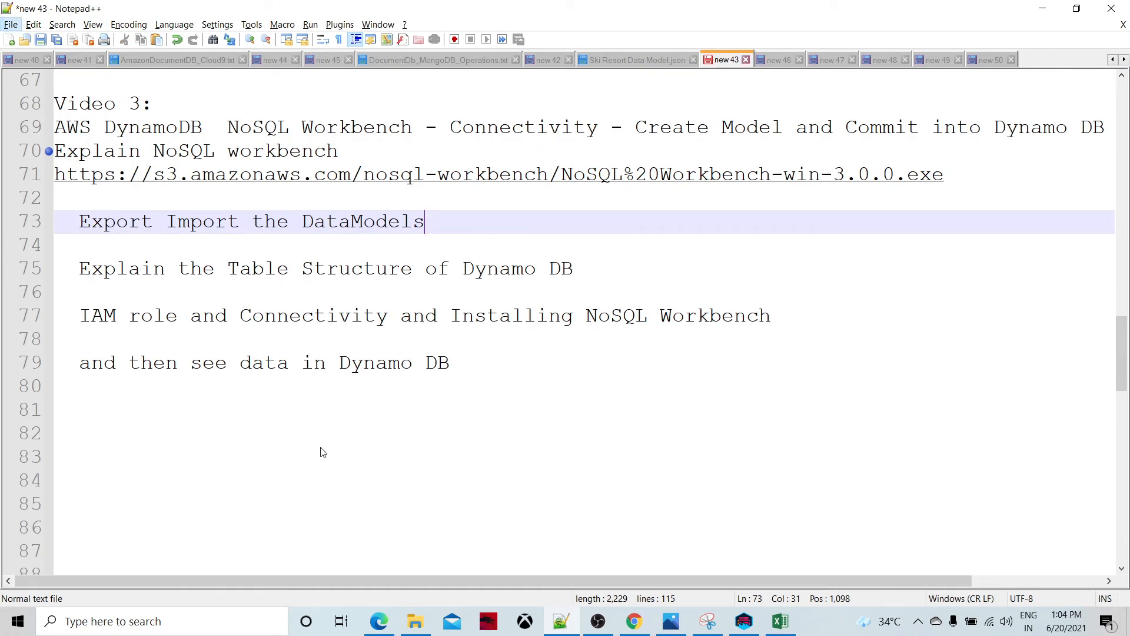
# Step: Open the .aws folder's credentials file in Notepad++, examine its default profile key entries and close it
pyautogui.hotkey('alt', 'Tab')
pyautogui.rightClick(177, 200)
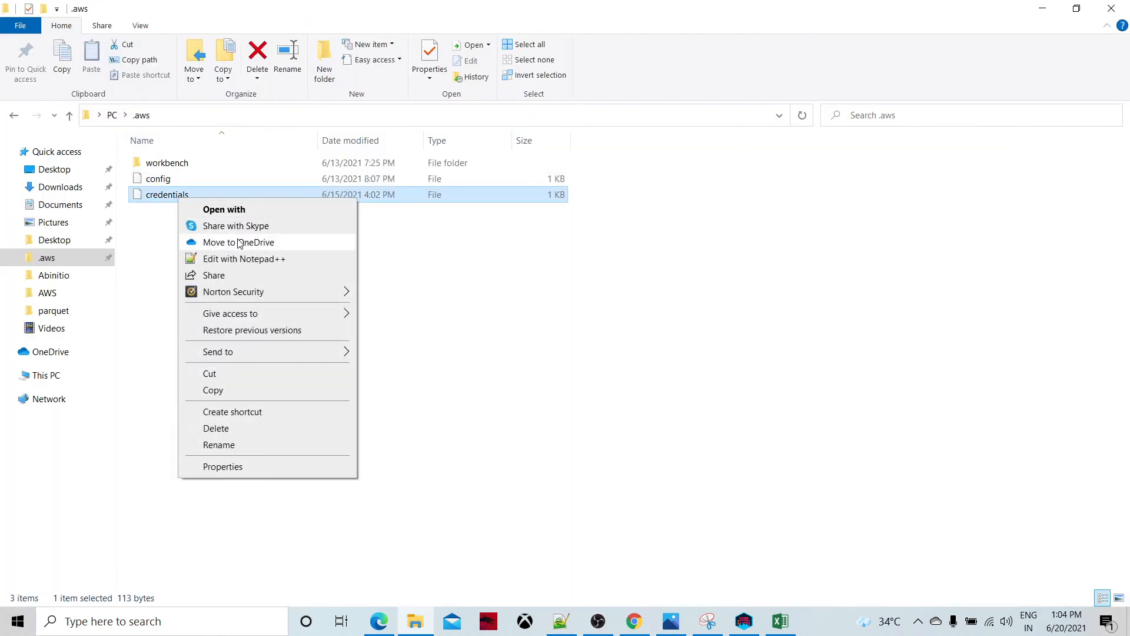
pyautogui.click(238, 258)
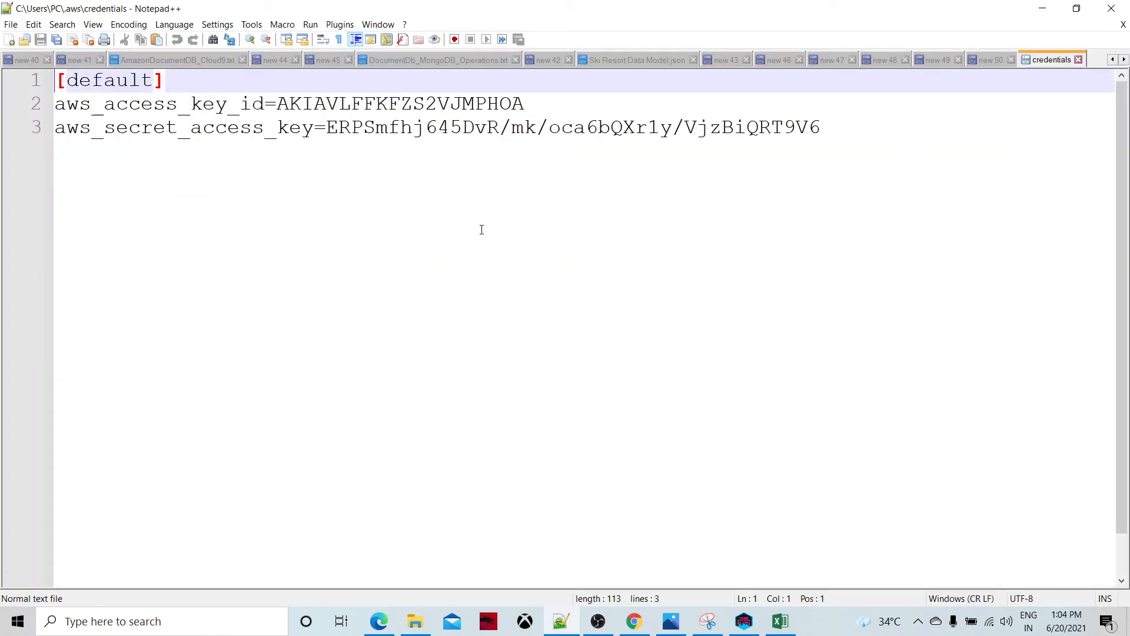
pyautogui.click(1078, 59)
pyautogui.click(593, 441)
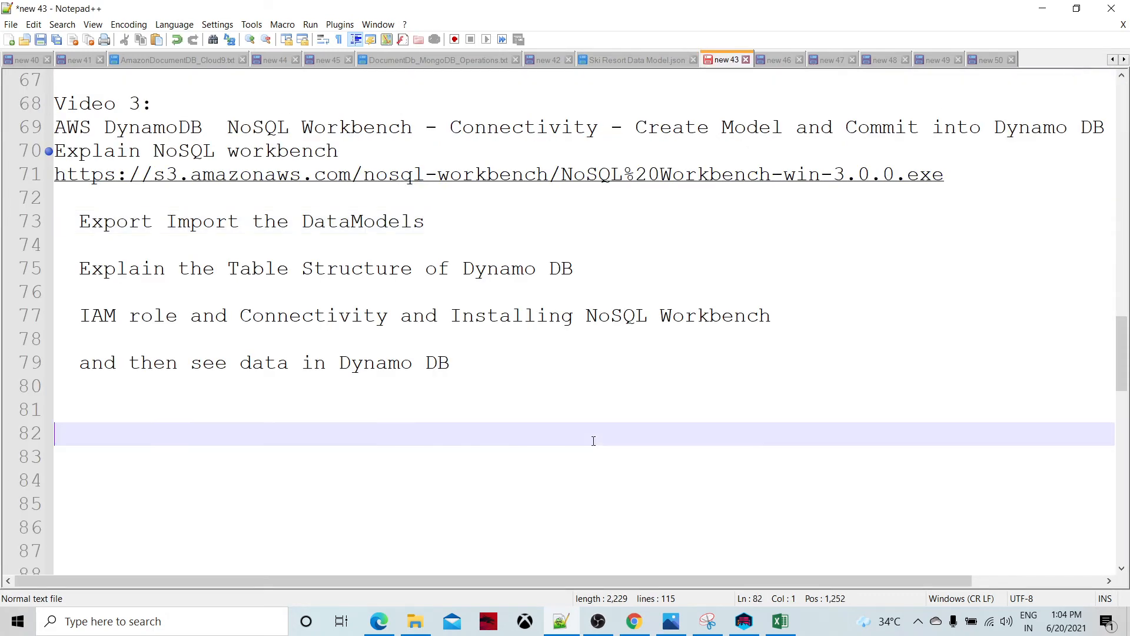
# Step: Return to NoSQL Workbench, cancel the Connection 2 form and open the default remote connection
pyautogui.click(744, 619)
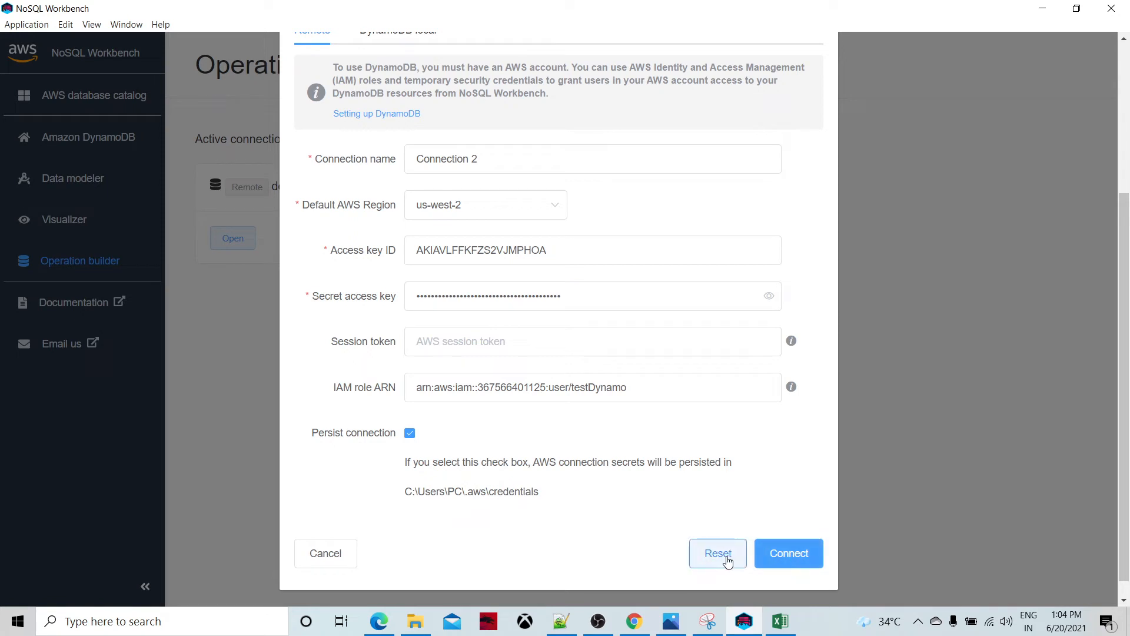
pyautogui.click(331, 551)
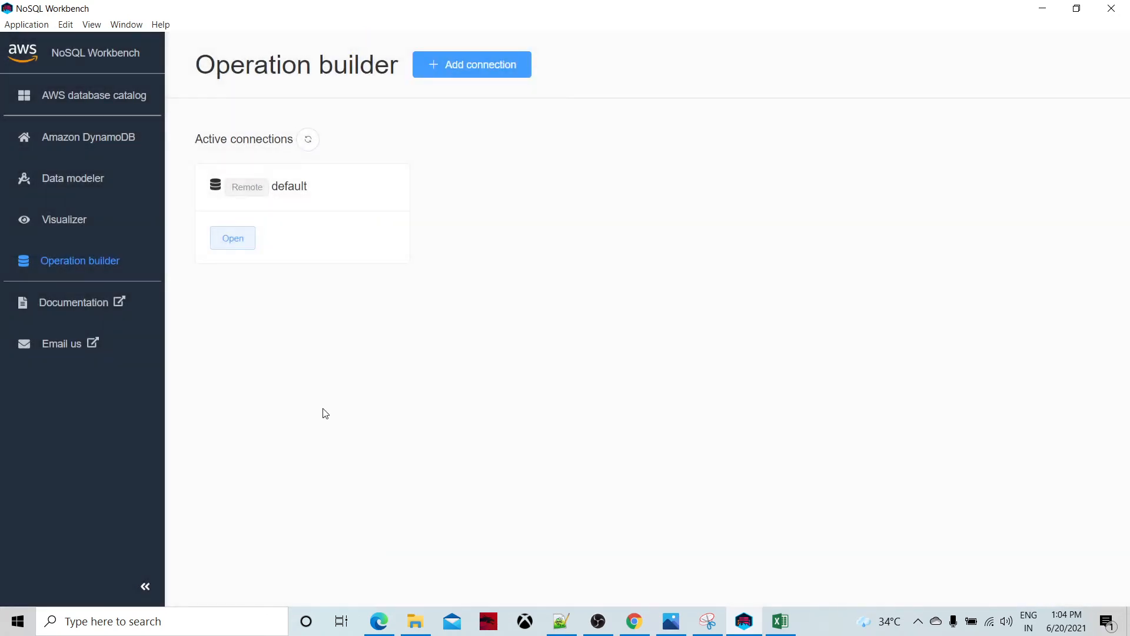
pyautogui.click(238, 240)
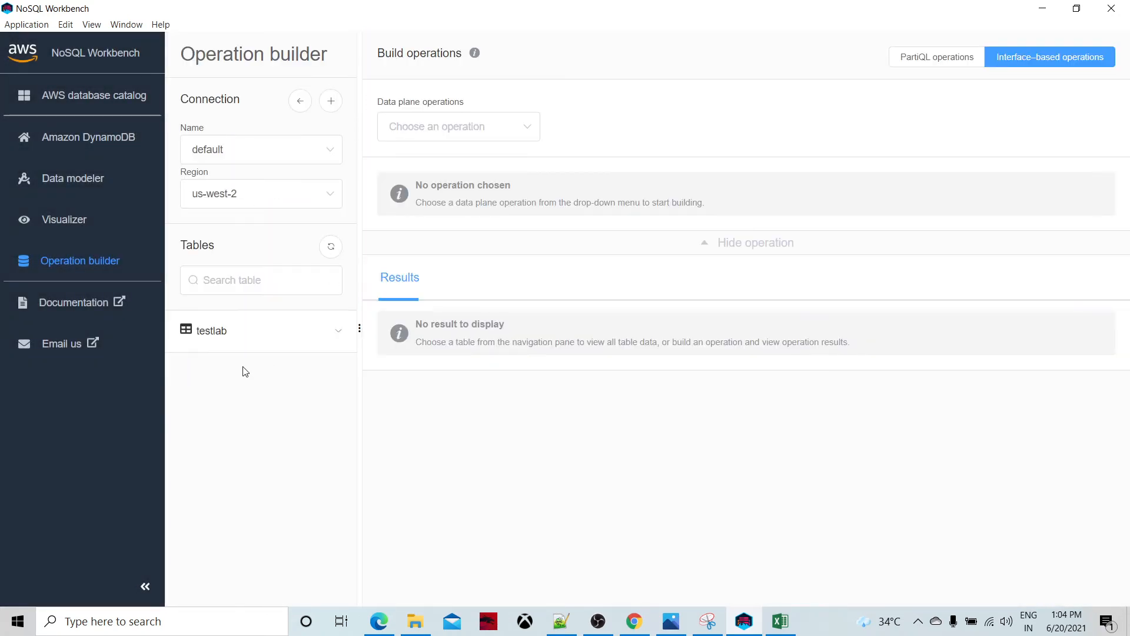
# Step: Run the PartiQL statement "select * from testlab" and view the testlab table's items
pyautogui.click(923, 60)
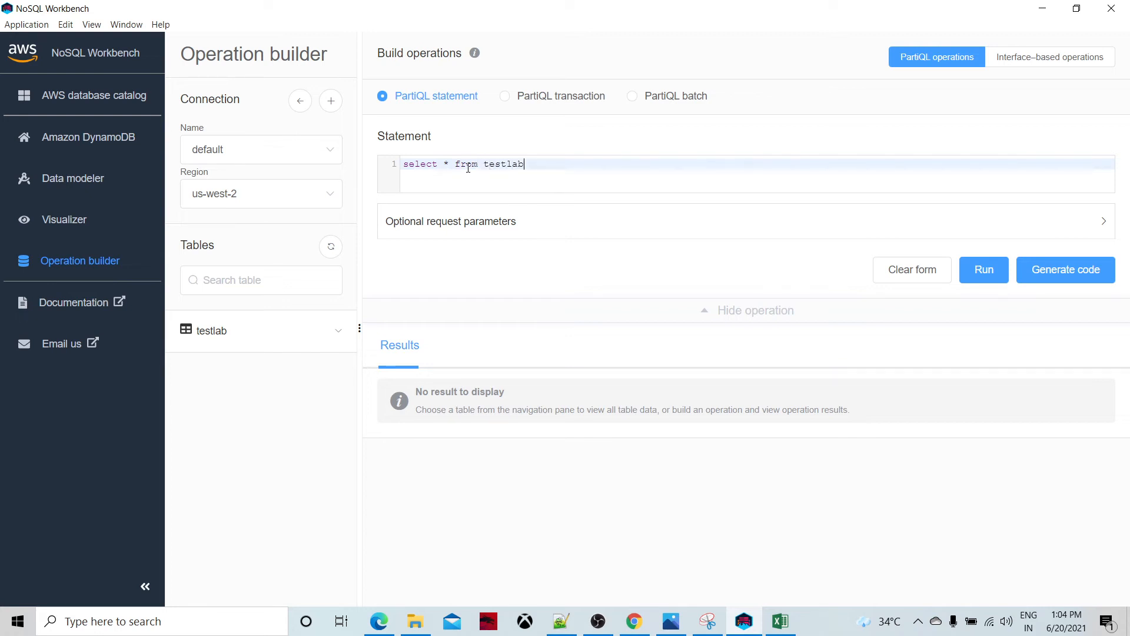
pyautogui.click(989, 272)
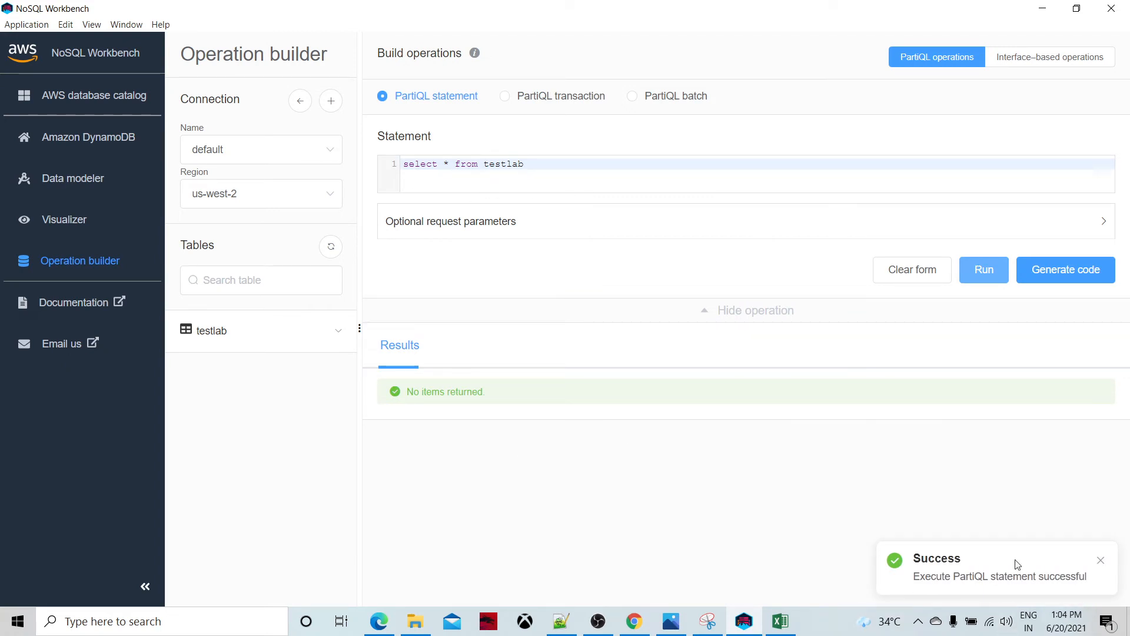
pyautogui.click(211, 331)
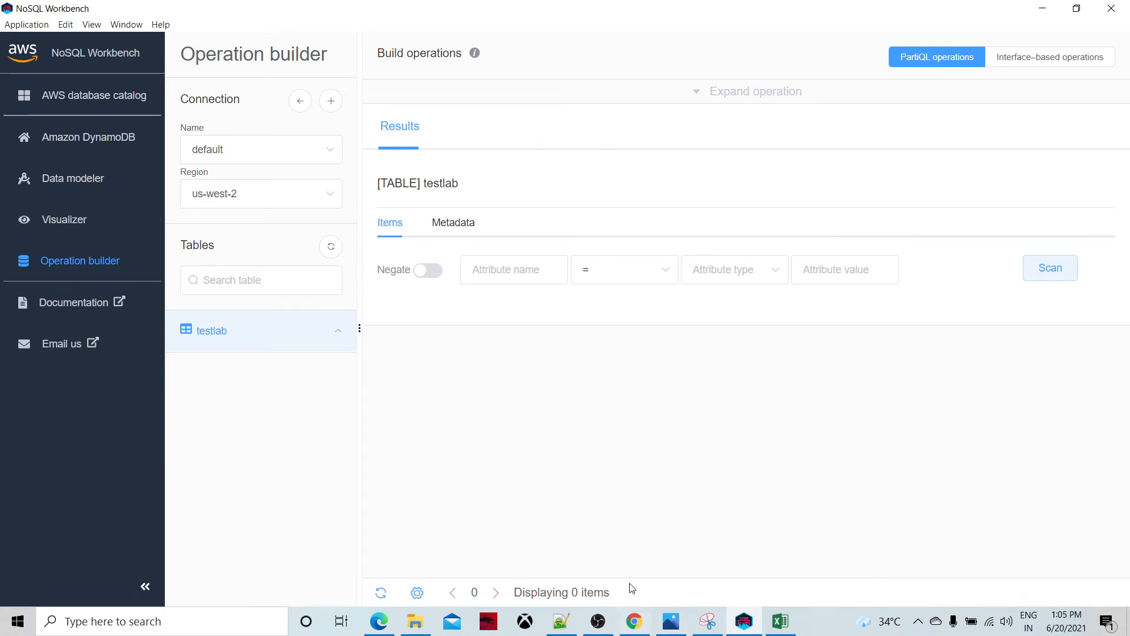
# Step: Switch to the DynamoDB console in Chrome and start creating a table named test2
pyautogui.click(651, 628)
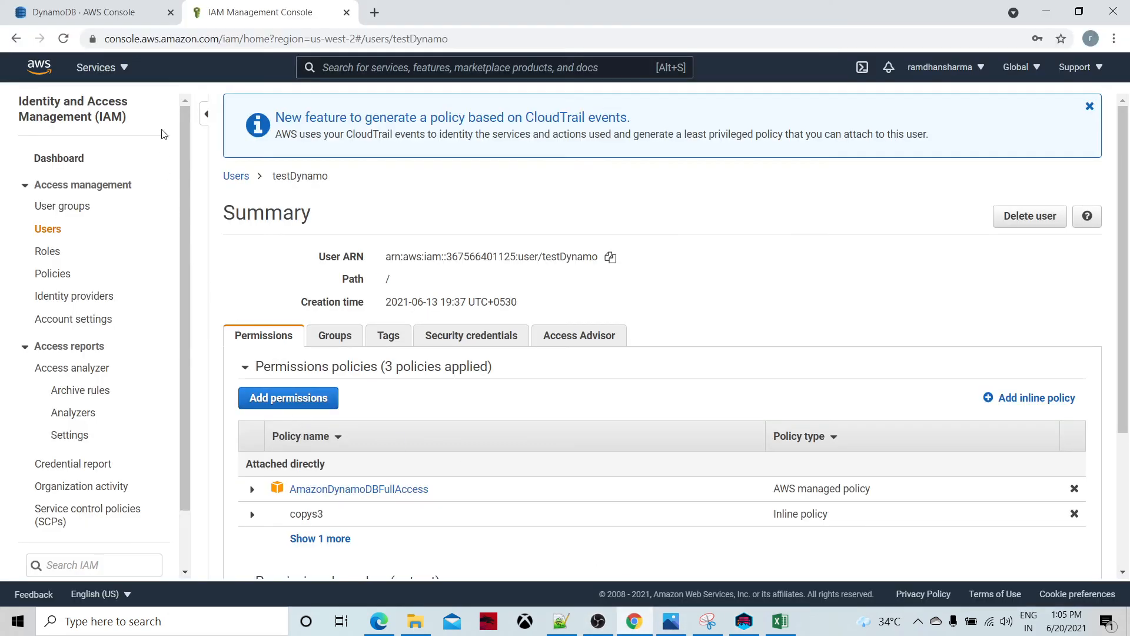
pyautogui.click(103, 11)
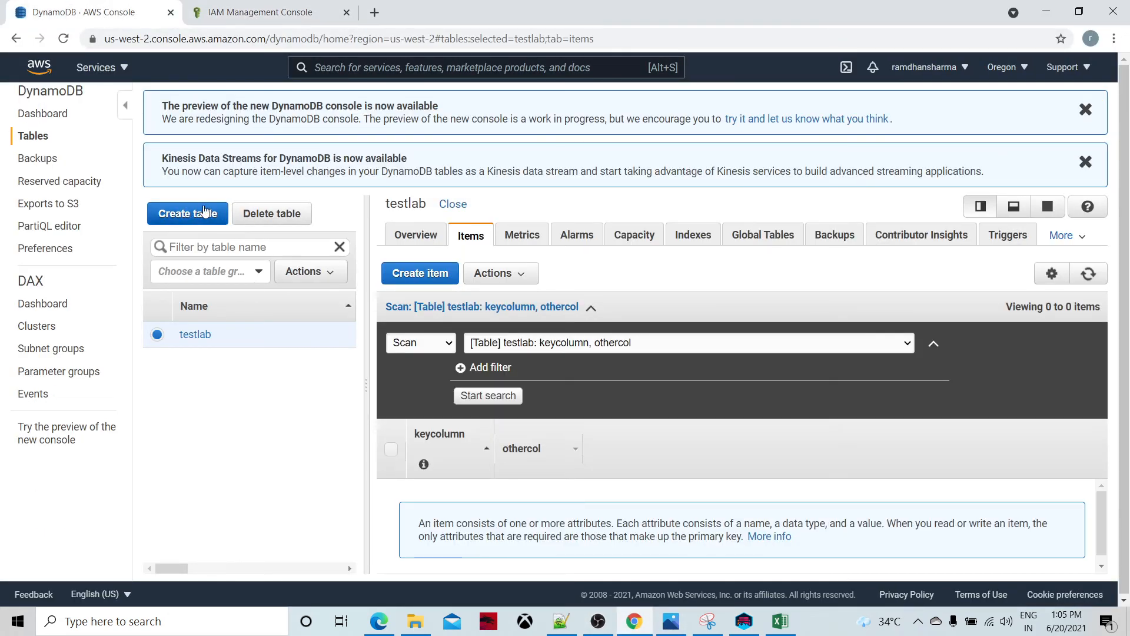
pyautogui.click(222, 214)
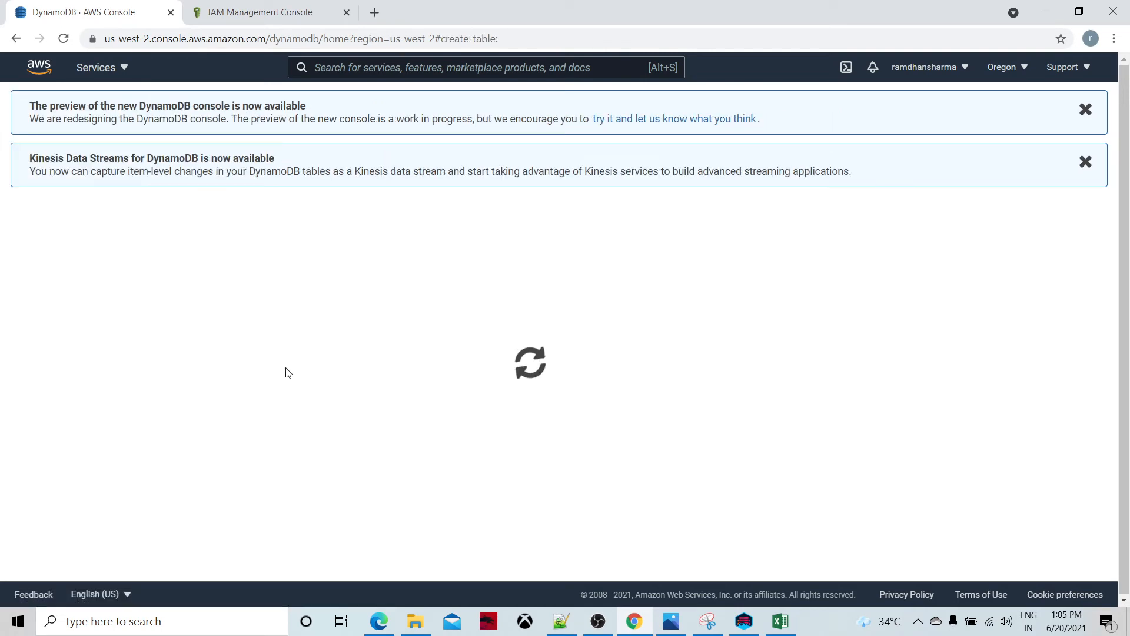
pyautogui.click(350, 297)
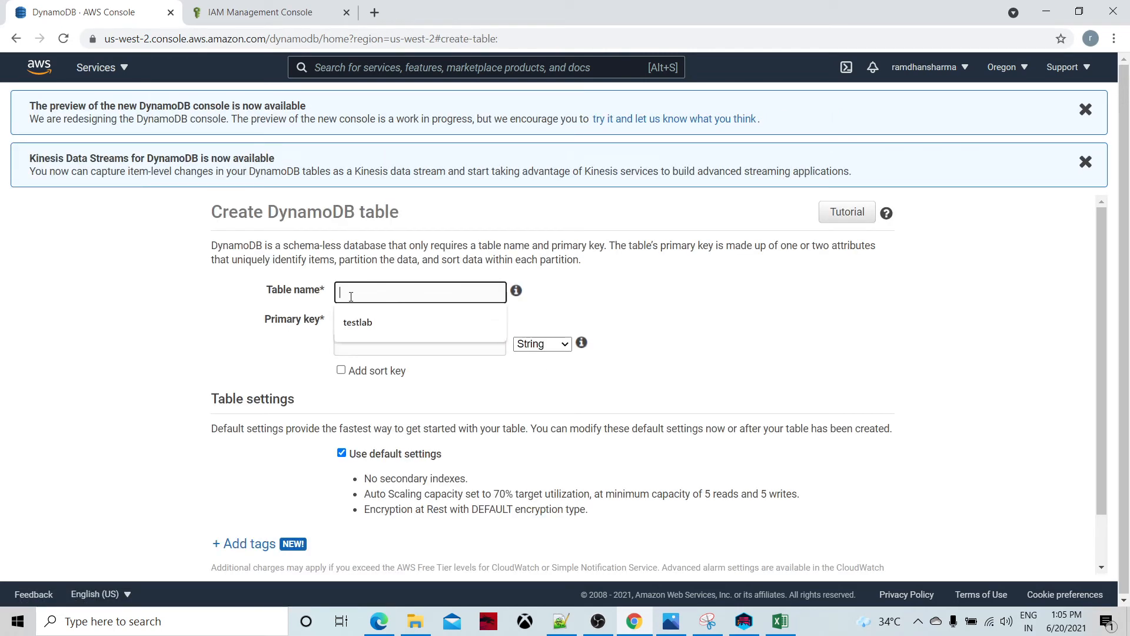
pyautogui.write('test2')
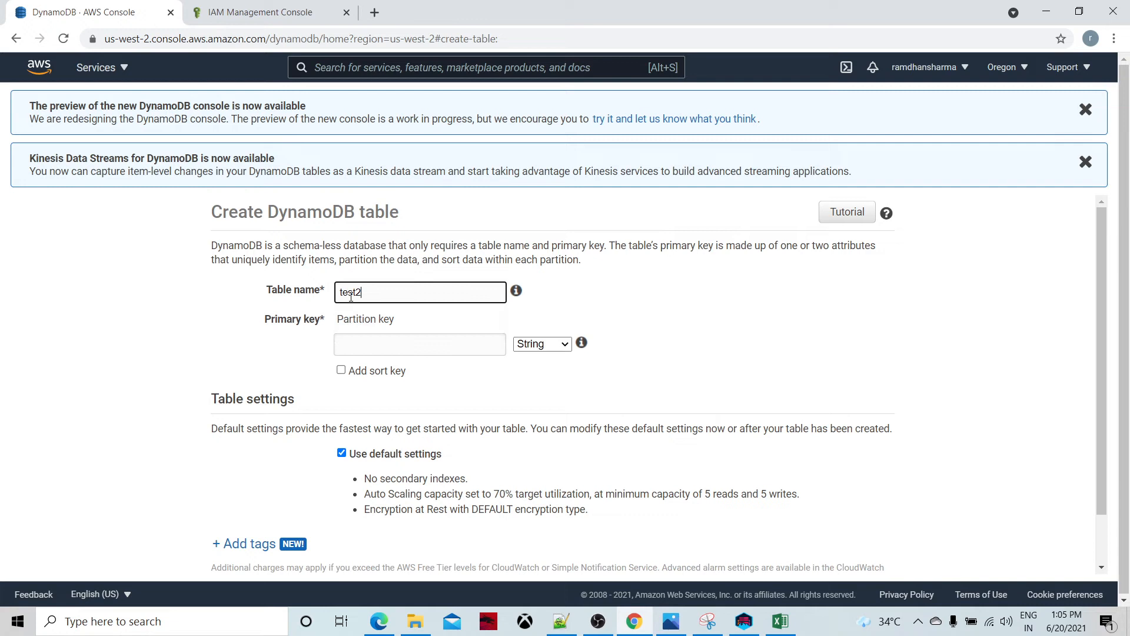
# Step: Set test2's partition key to keycolumn1 and add a sort key named sortordr1, both of type String
pyautogui.click(372, 339)
pyautogui.click(370, 378)
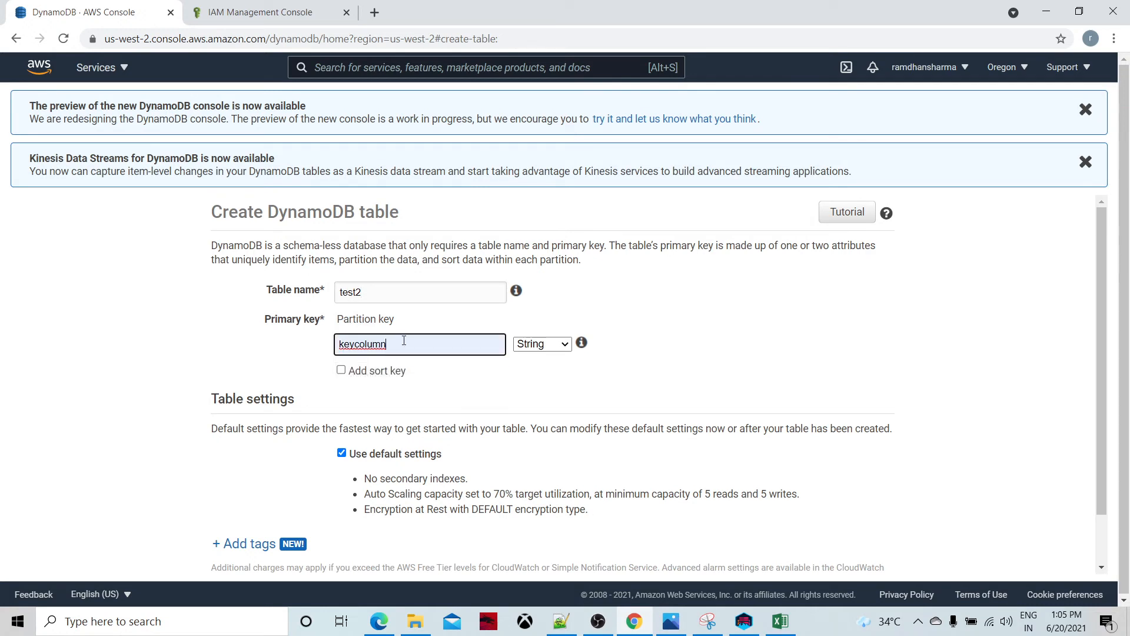
pyautogui.write('1')
pyautogui.click(341, 369)
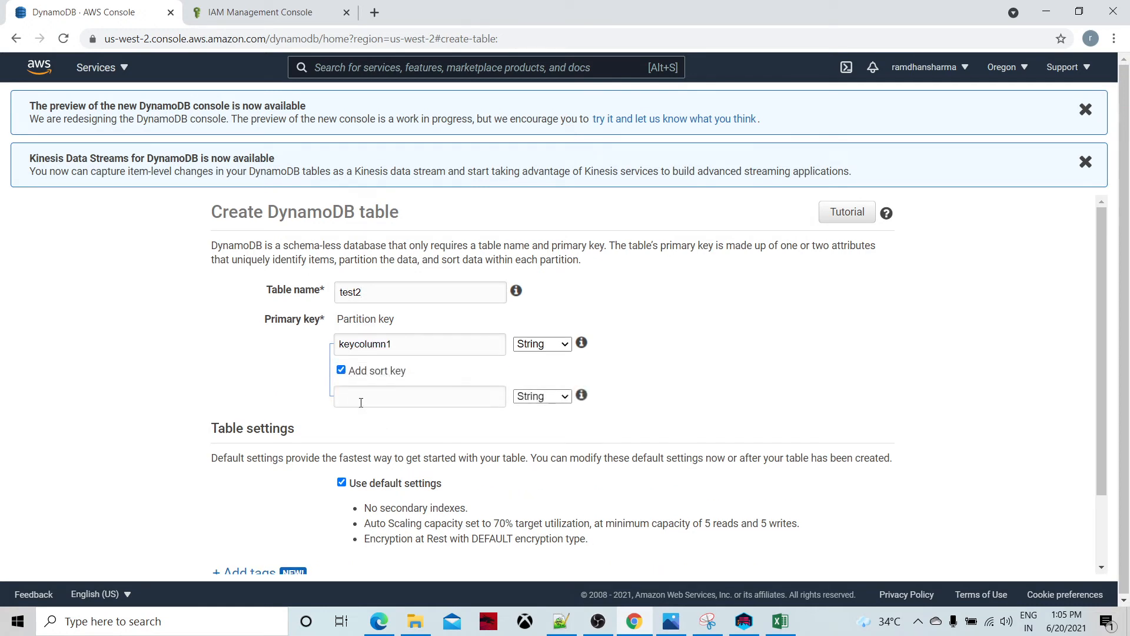
pyautogui.click(360, 400)
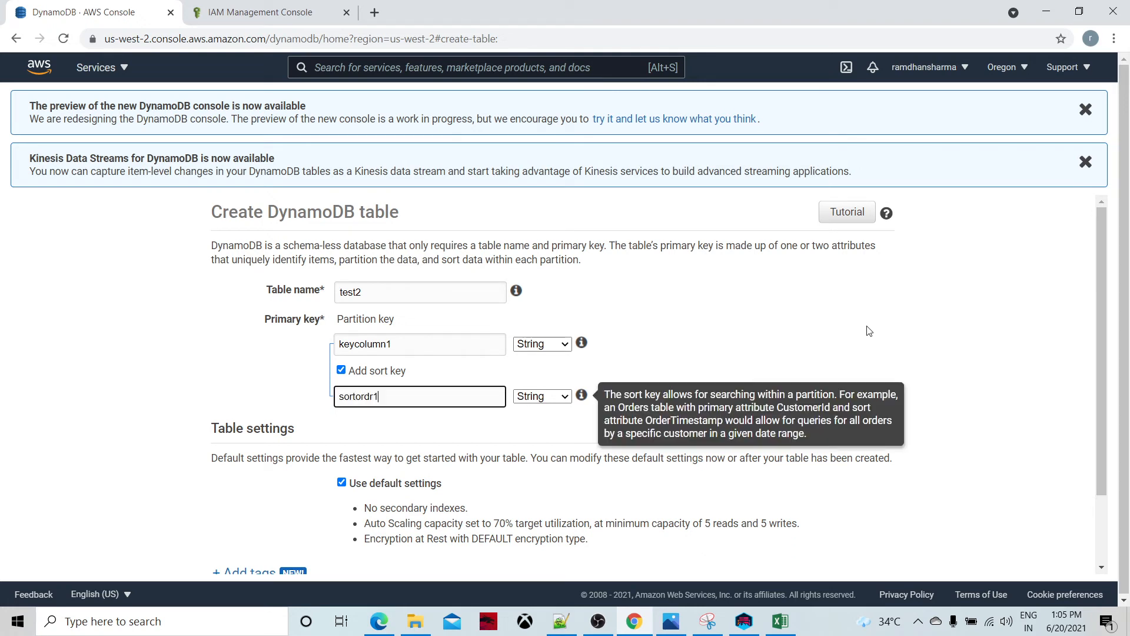
# Step: Create the test2 table with default settings, and refresh the table list in NoSQL Workbench's Operation builder
pyautogui.scroll(-2, 877, 333)
pyautogui.click(852, 566)
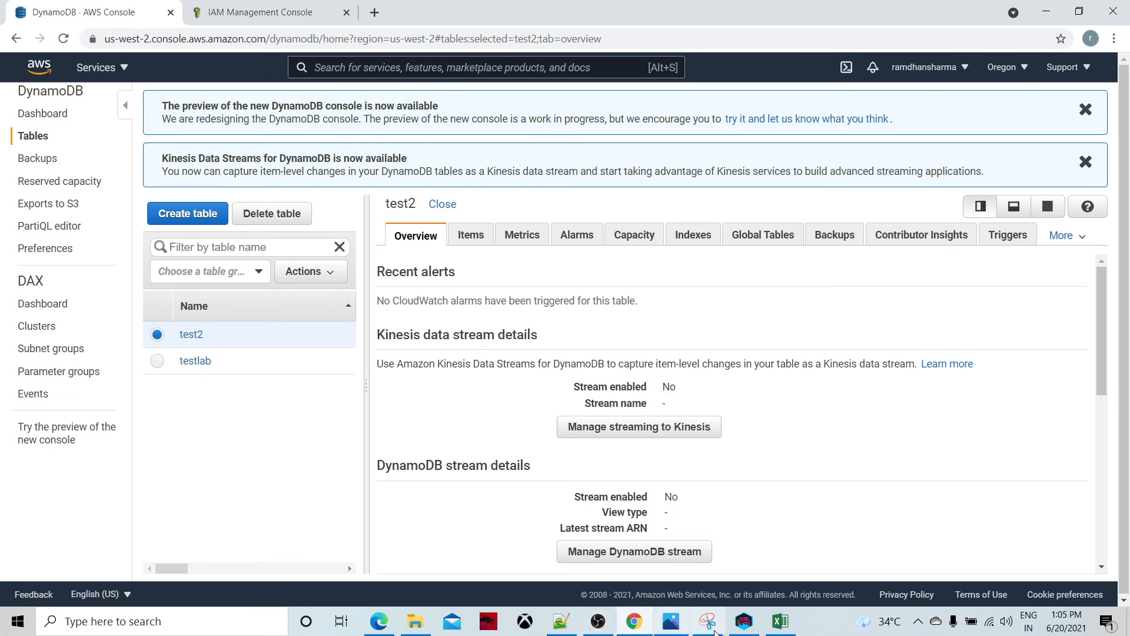
pyautogui.click(744, 621)
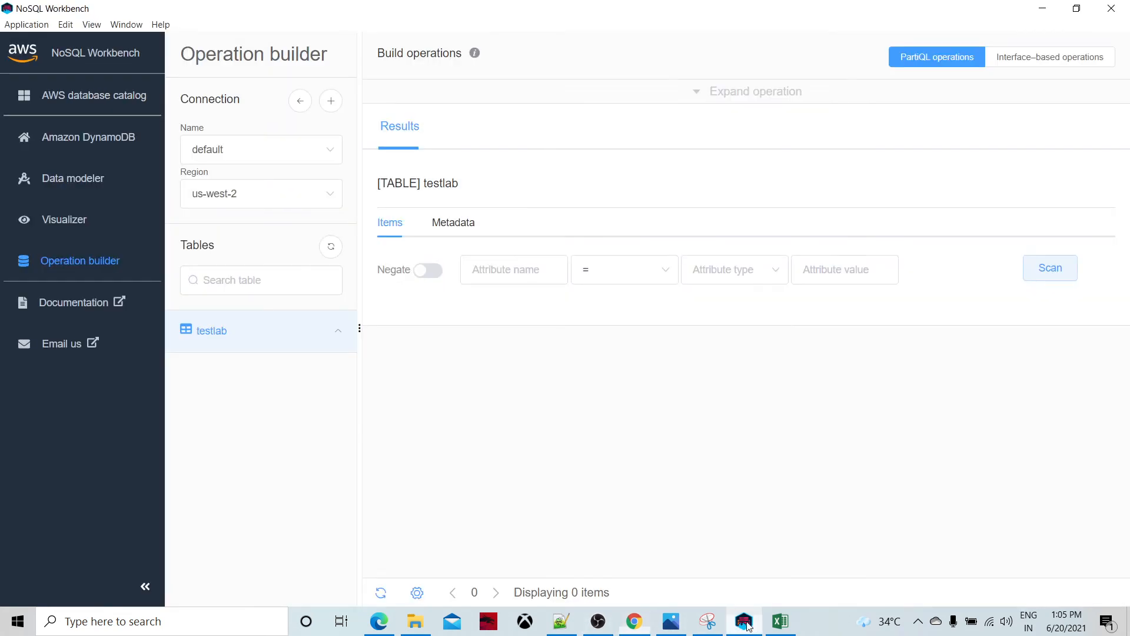
pyautogui.click(331, 247)
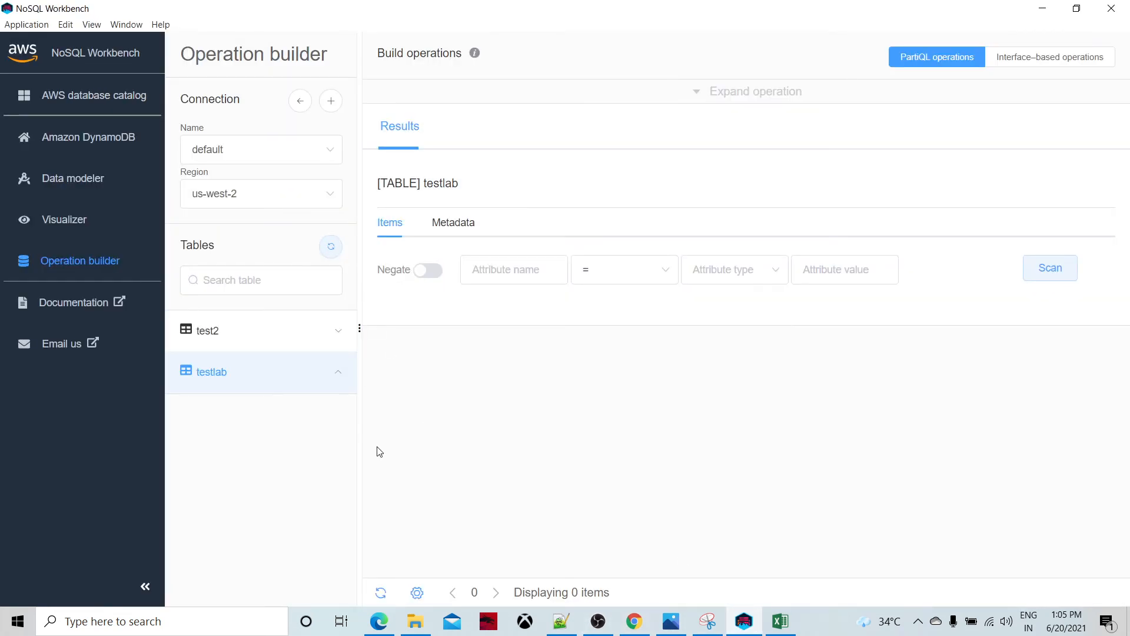
# Step: View the items of the test2 and testlab tables in the Operation builder, ending on test2
pyautogui.click(206, 332)
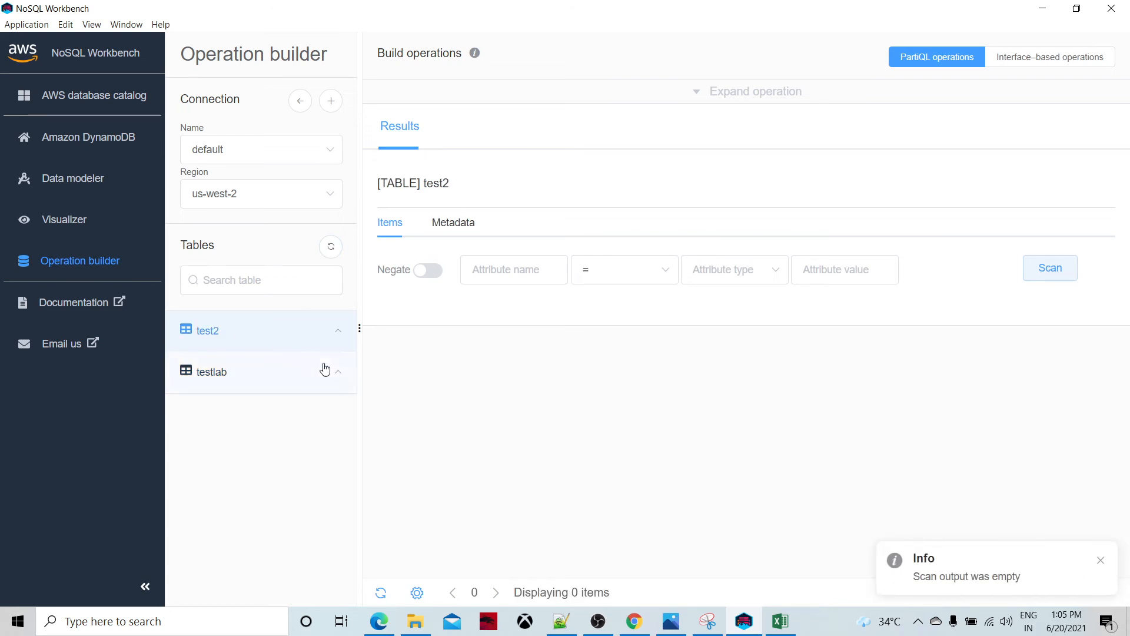
pyautogui.click(247, 371)
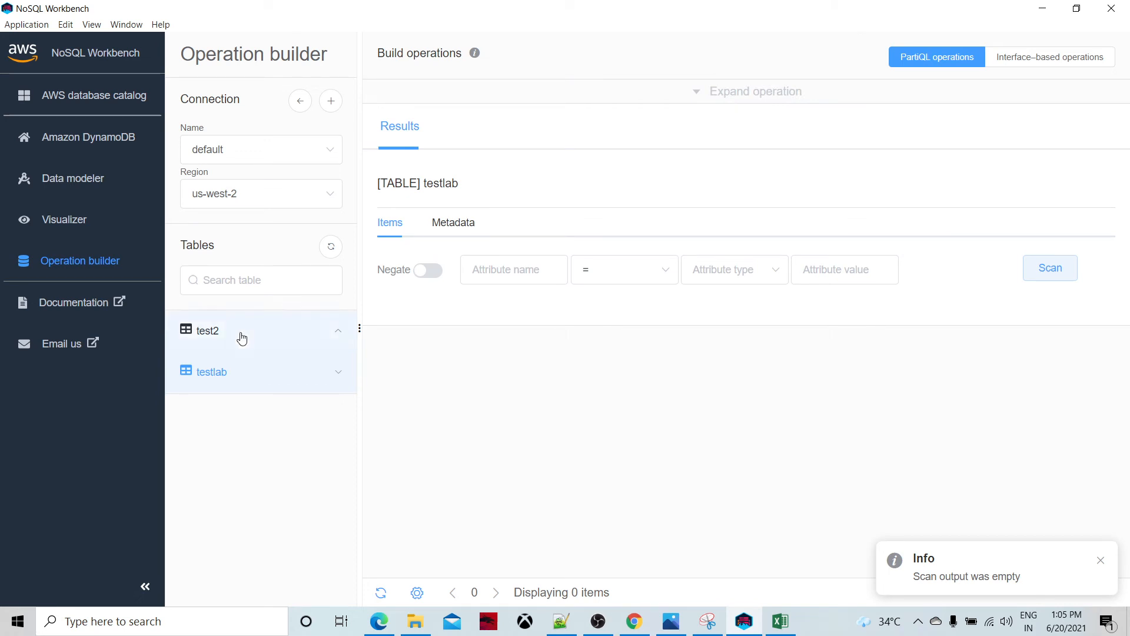
pyautogui.doubleClick(215, 334)
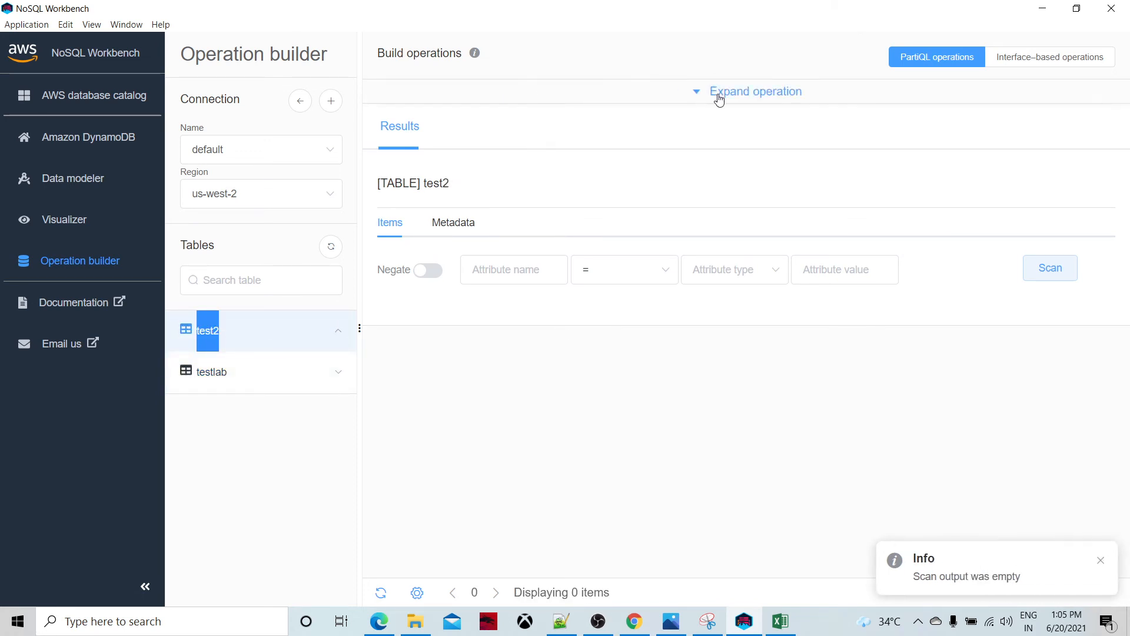
# Step: Edit the PartiQL statement to "select * from test2" and run it
pyautogui.click(719, 100)
pyautogui.moveTo(530, 182); pyautogui.dragTo(415, 157)
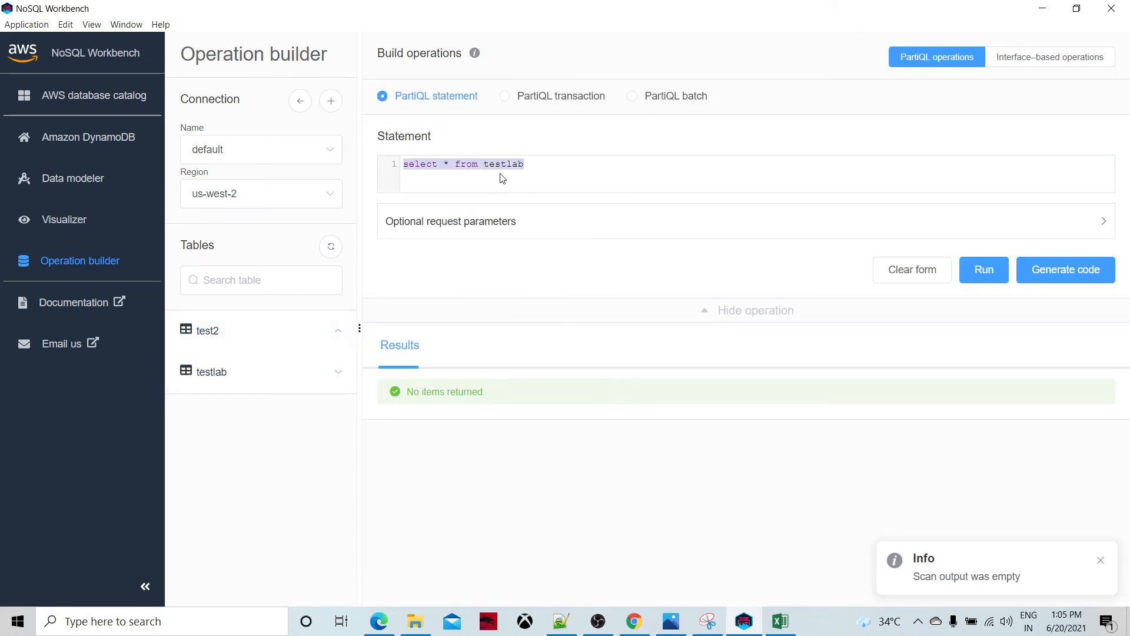
pyautogui.doubleClick(513, 165)
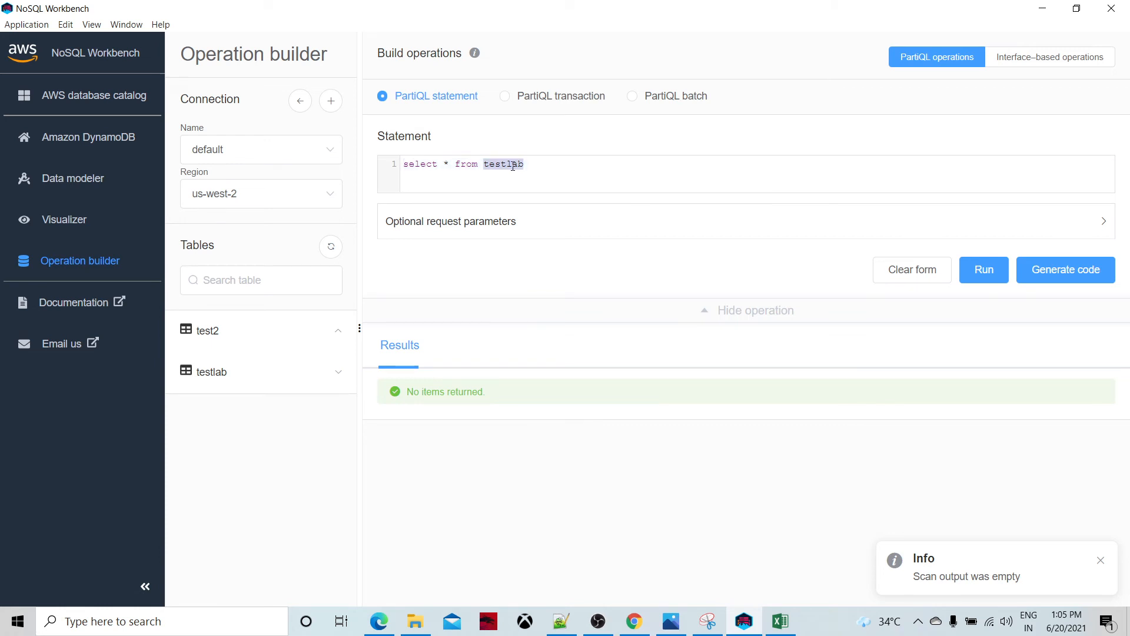
pyautogui.write('test')
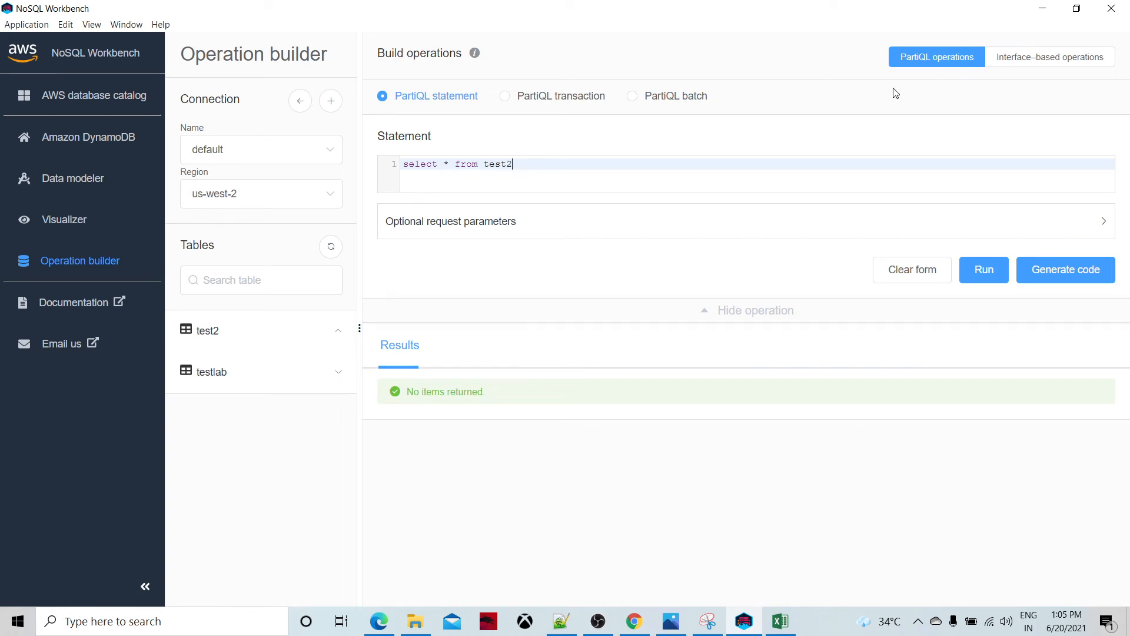
pyautogui.click(973, 259)
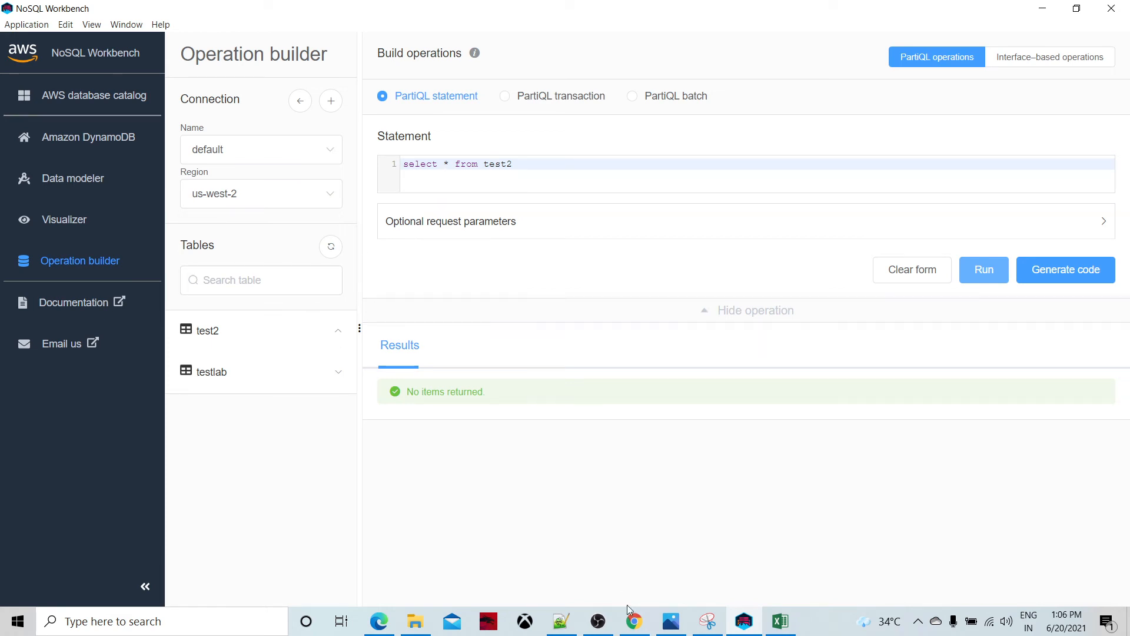
pyautogui.click(641, 628)
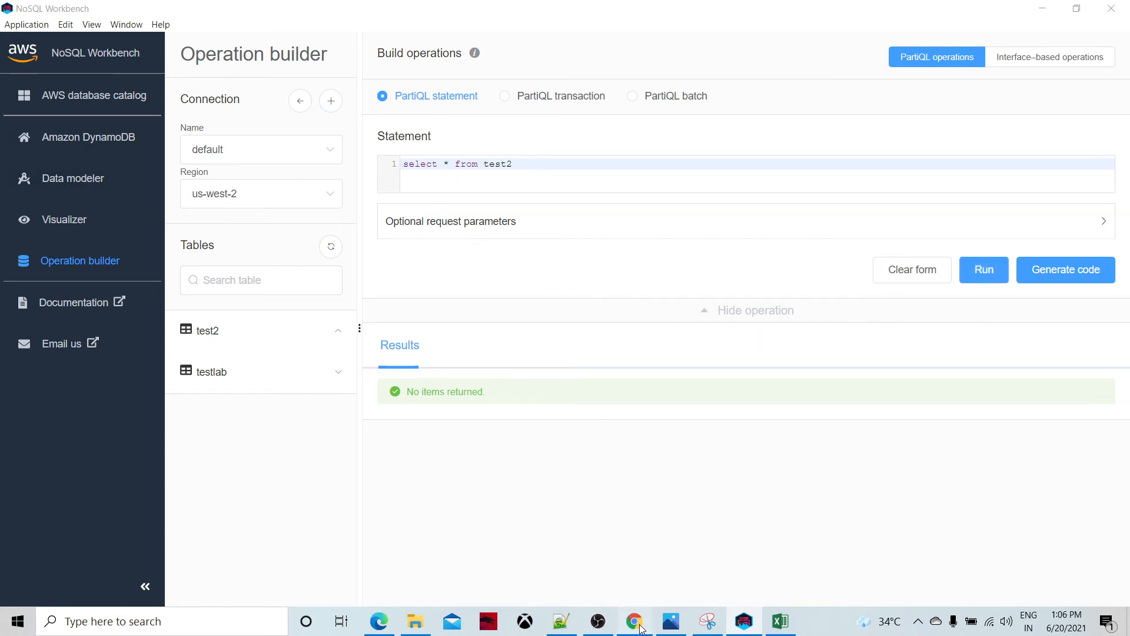
pyautogui.click(781, 623)
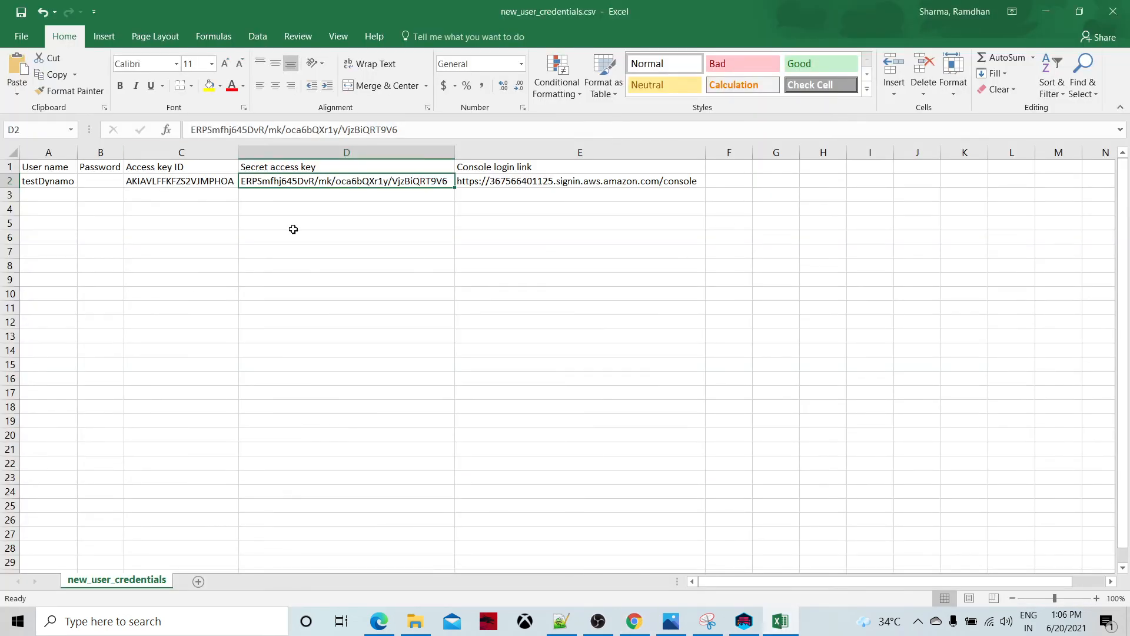
pyautogui.click(632, 625)
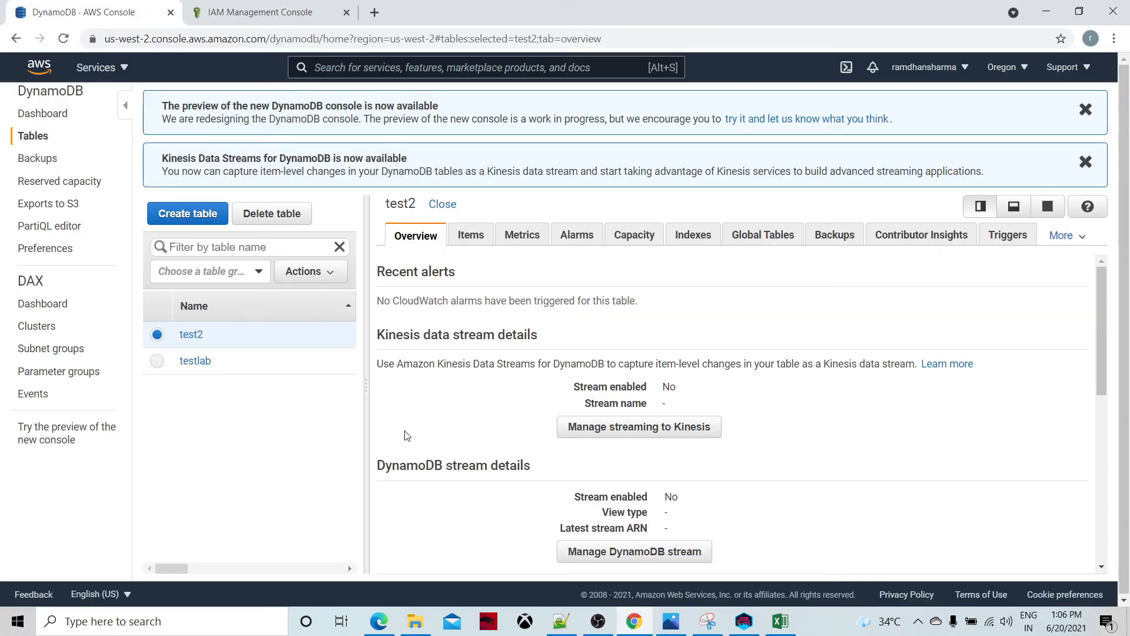
pyautogui.click(742, 628)
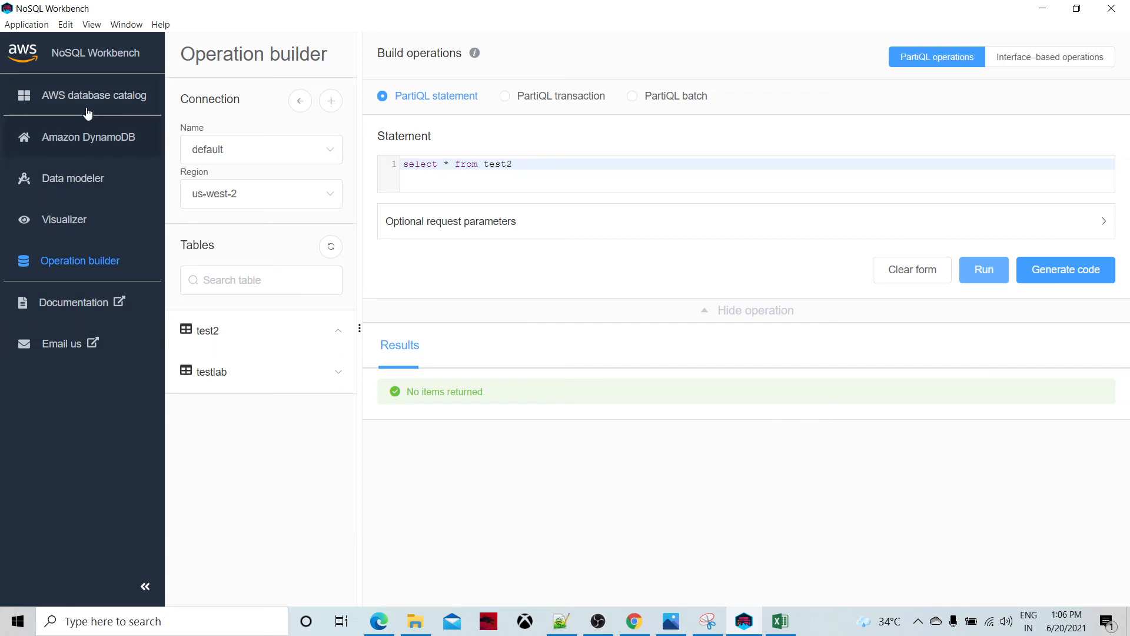
# Step: Import the sample Credit Card Offers Data Model and show its CreditCardOffers table in the Visualizer
pyautogui.click(82, 140)
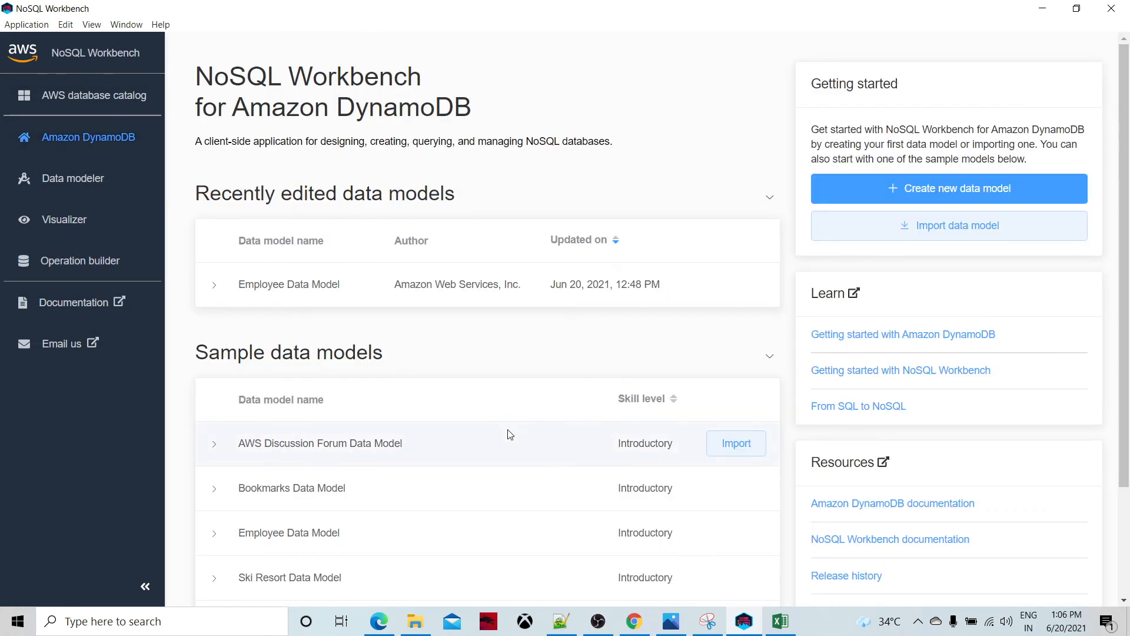
pyautogui.scroll(-3, 521, 472)
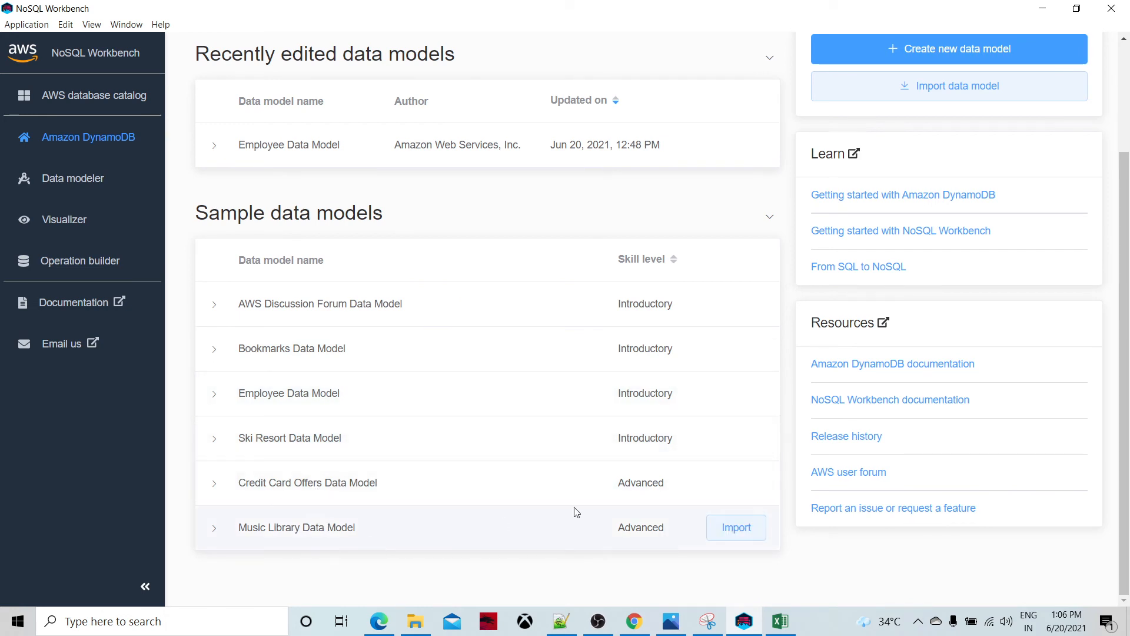
pyautogui.click(736, 483)
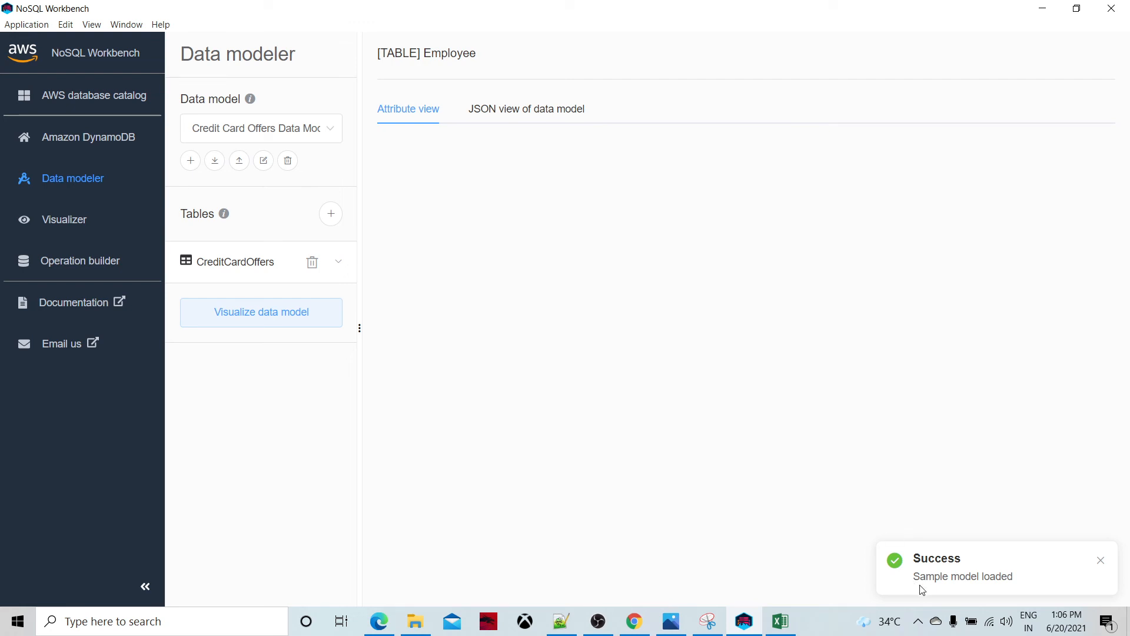
pyautogui.click(61, 233)
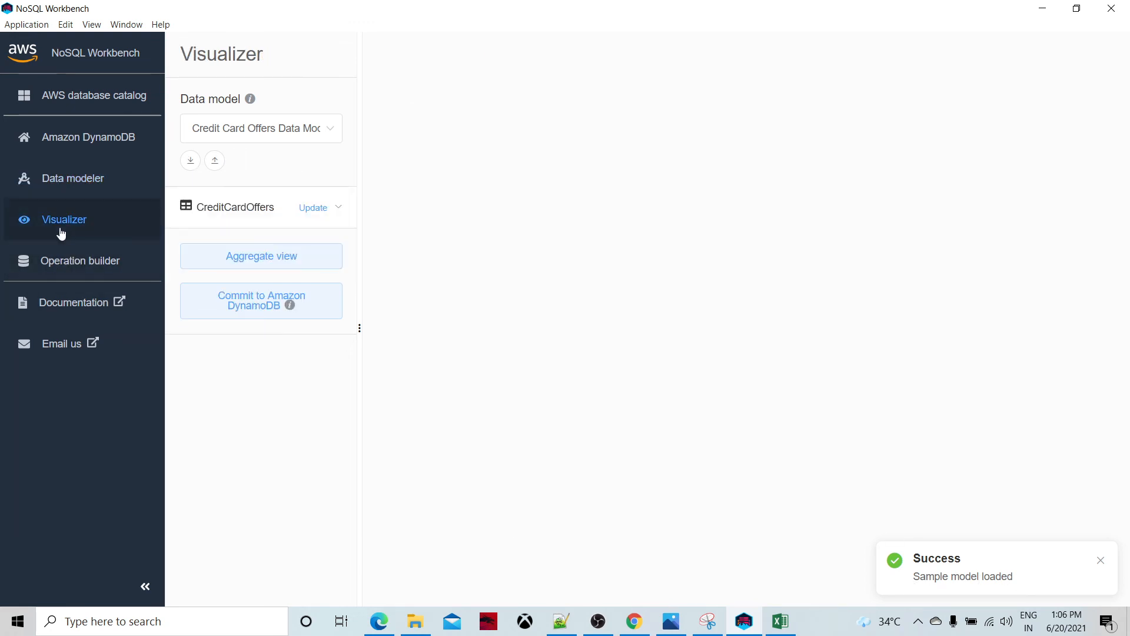
pyautogui.click(238, 213)
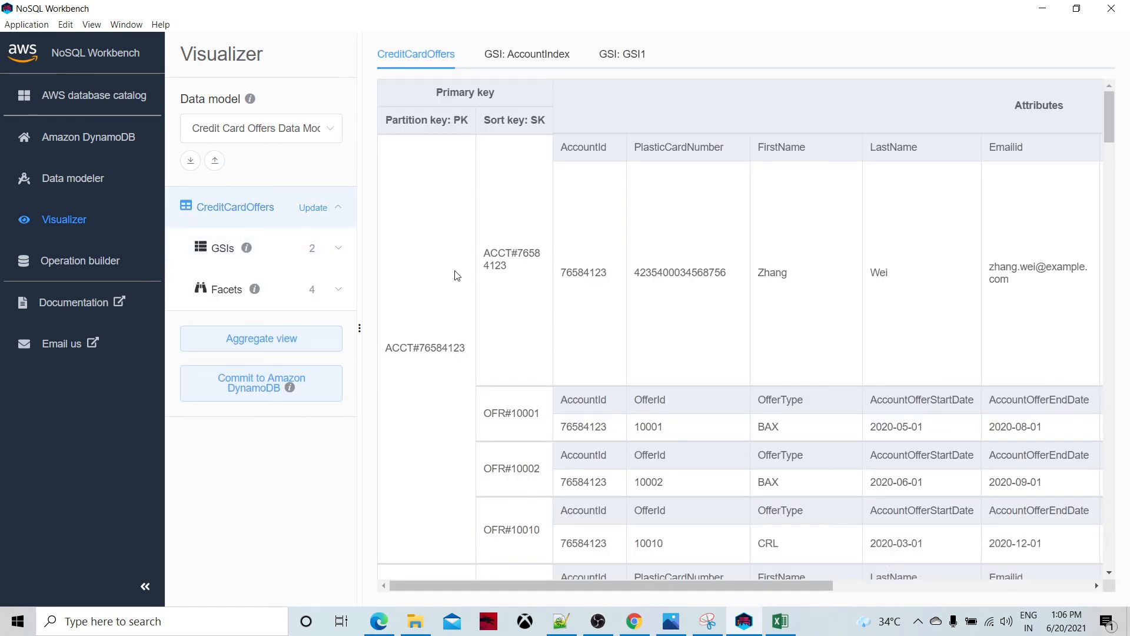
# Step: Commit the Credit Card Offers data model to Amazon DynamoDB using the saved connection default
pyautogui.click(226, 384)
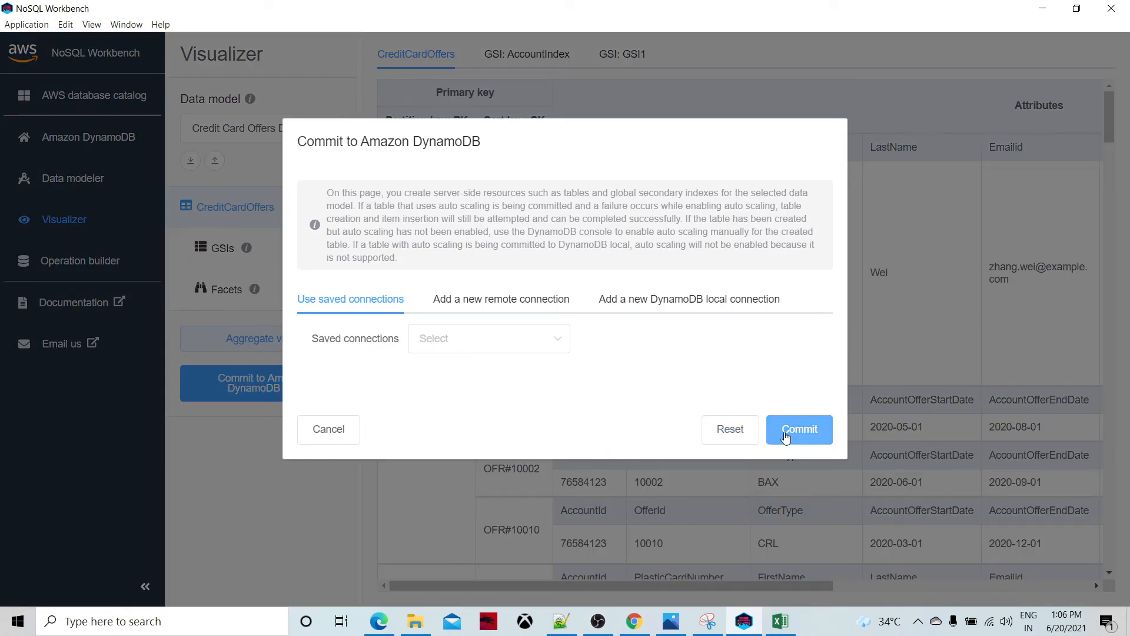
pyautogui.click(485, 352)
pyautogui.click(472, 380)
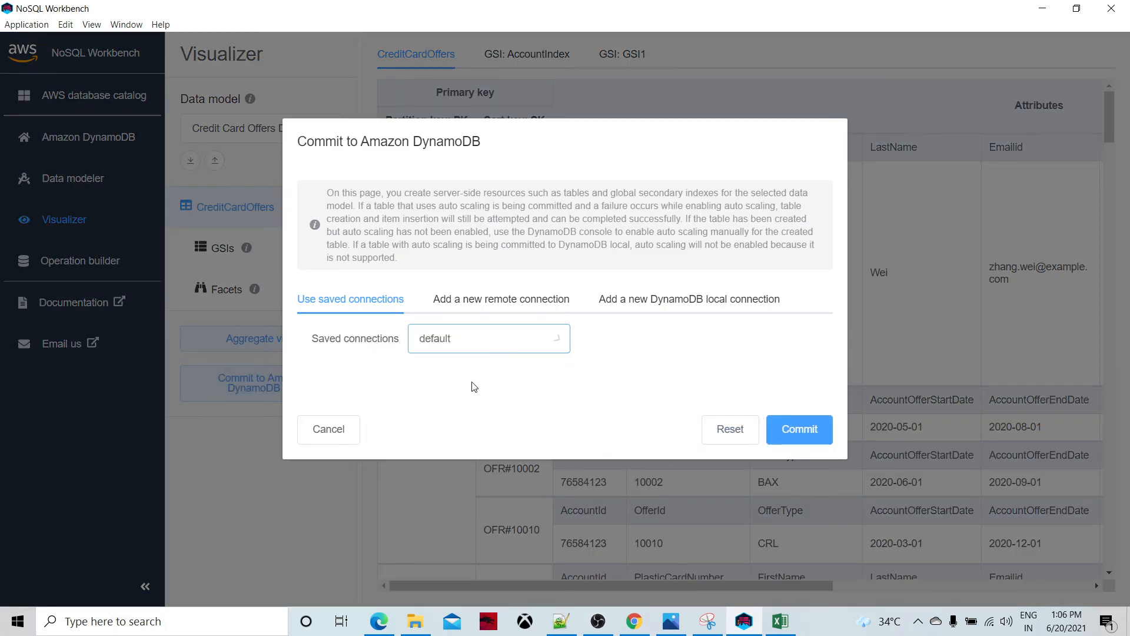
pyautogui.click(794, 427)
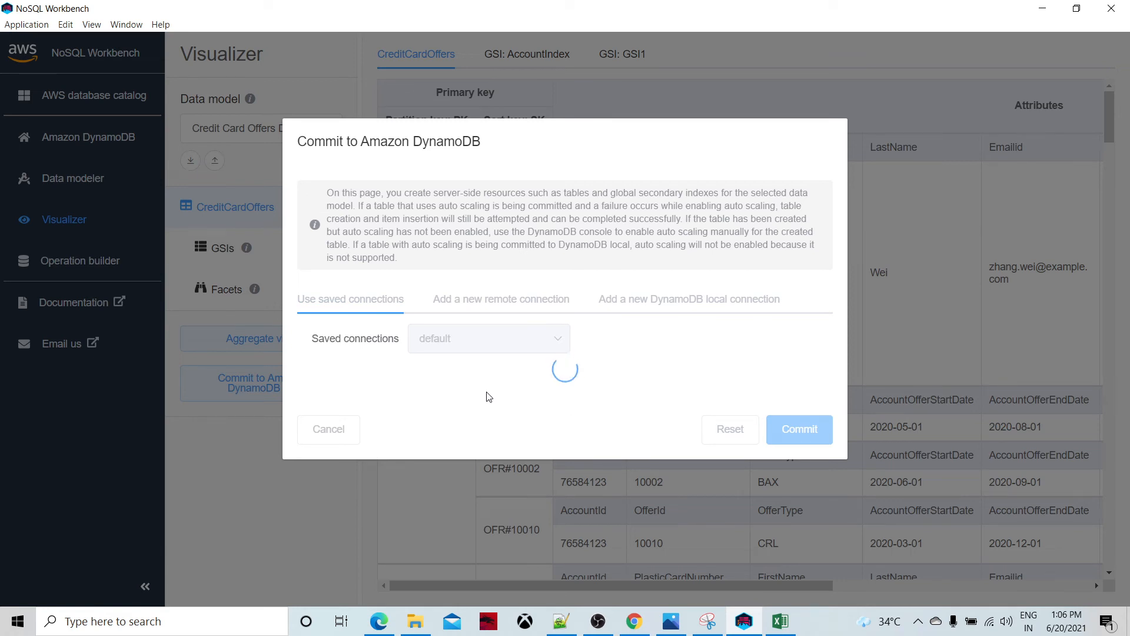
# Step: Switch to the DynamoDB console in Chrome and check the dashboard, table list and backups for the committed table
pyautogui.click(632, 620)
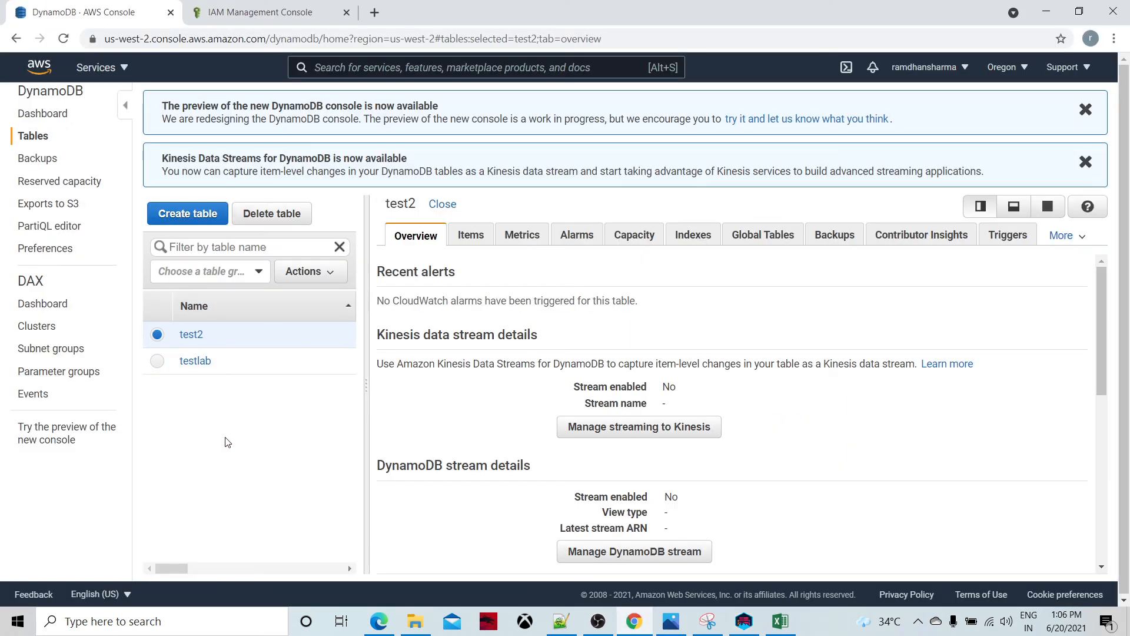
pyautogui.click(744, 620)
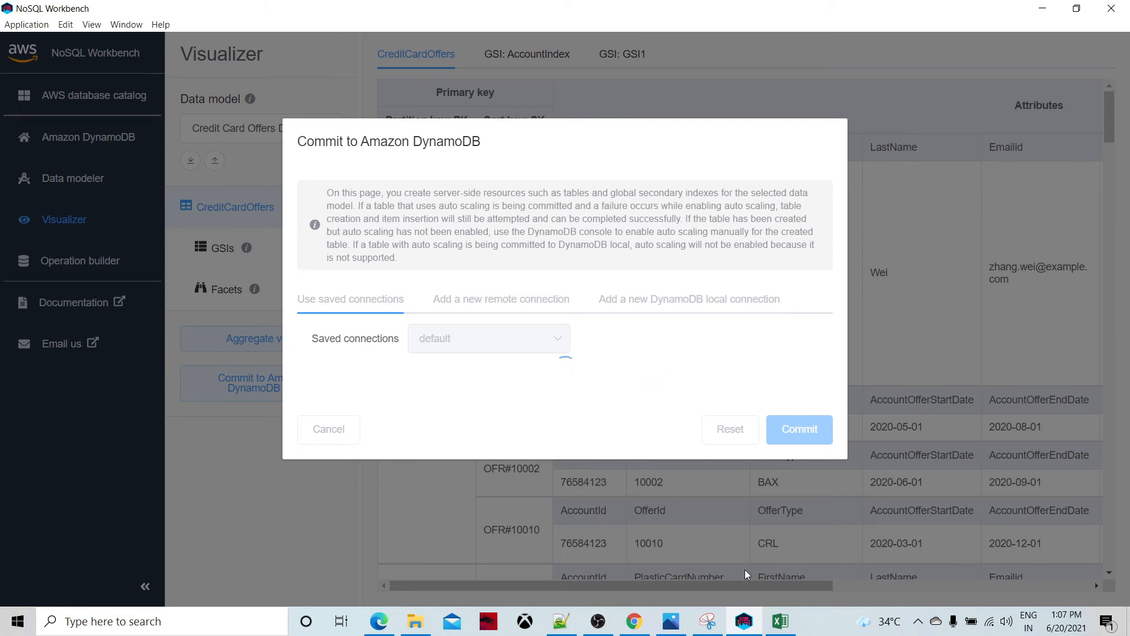
pyautogui.click(633, 621)
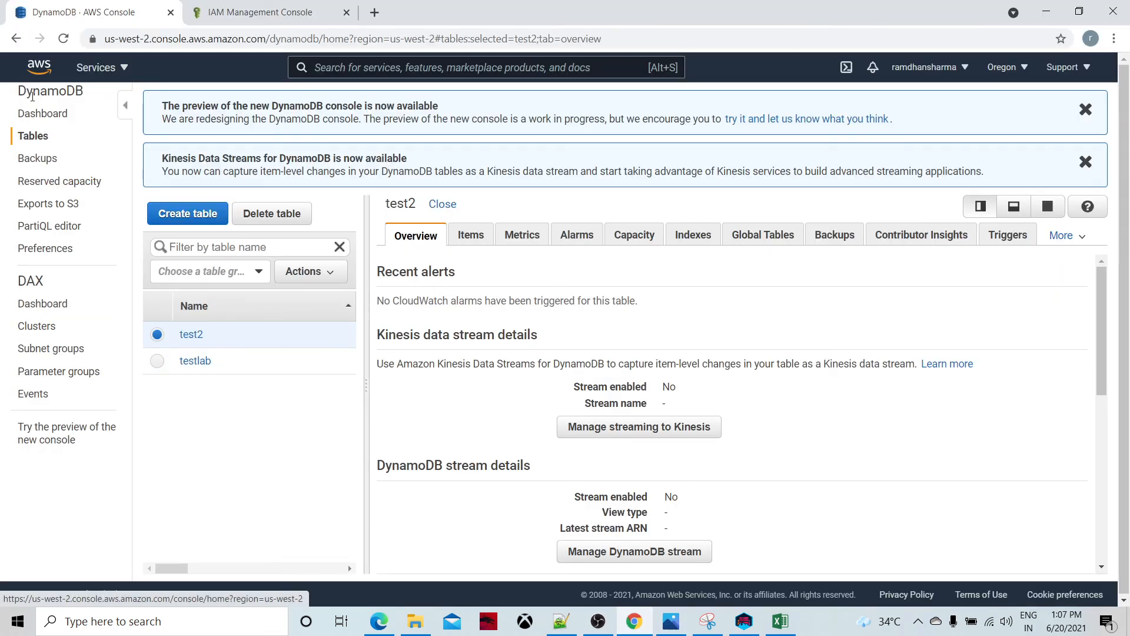
pyautogui.click(41, 114)
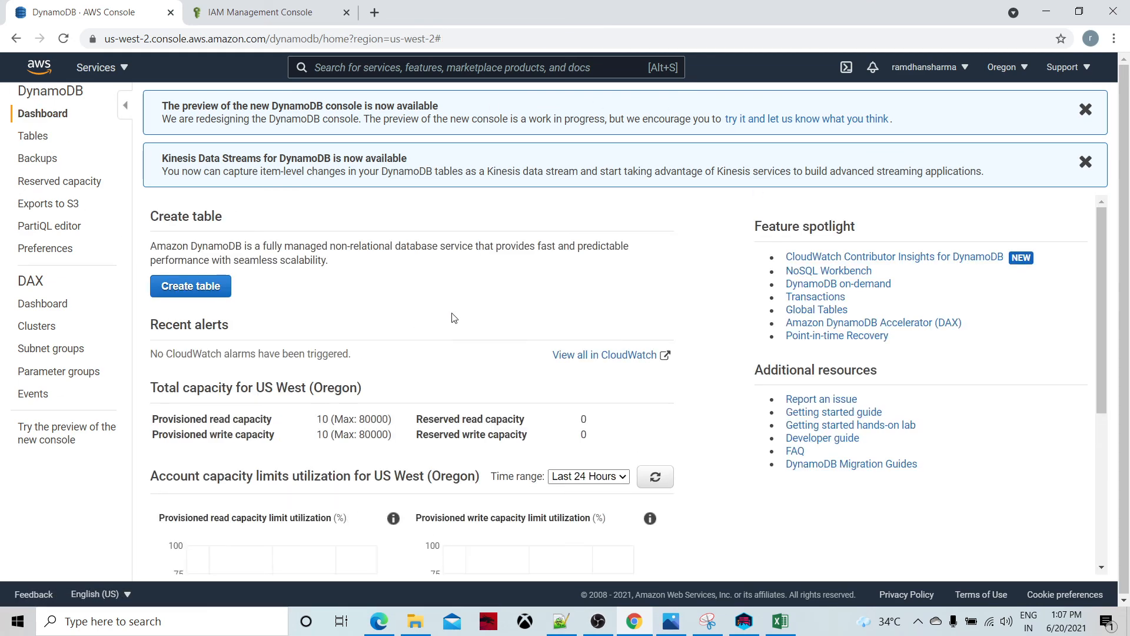
pyautogui.scroll(-5, 434, 298)
pyautogui.scroll(5, 381, 290)
pyautogui.click(34, 136)
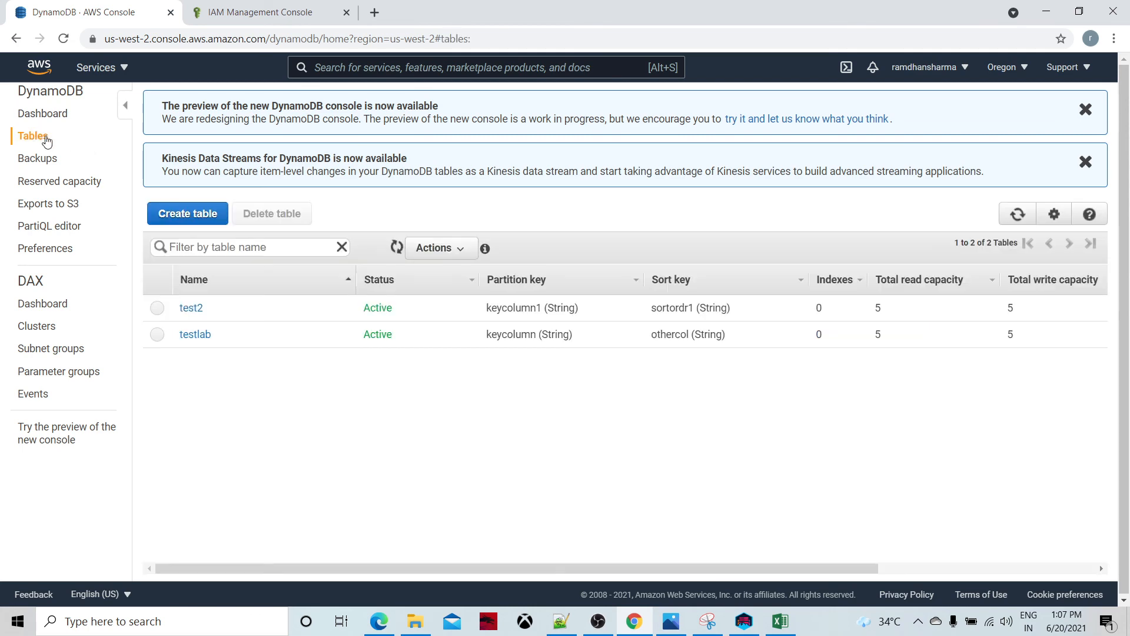
pyautogui.click(37, 166)
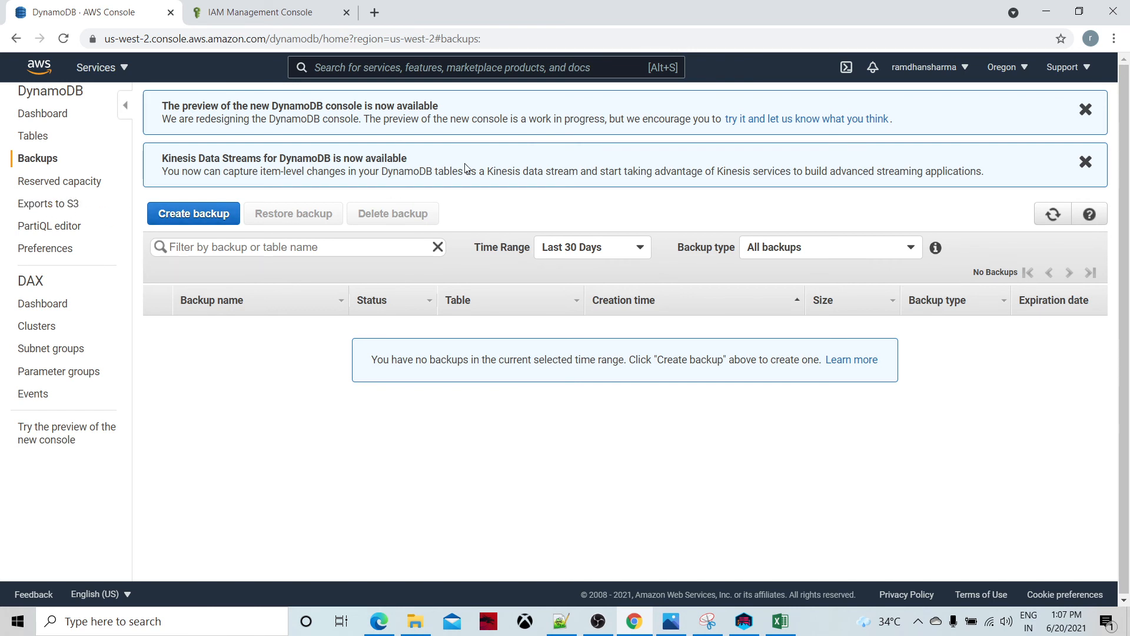
# Step: Open the PartiQL editor in the preview of the new DynamoDB console and look over its tables and sample queries
pyautogui.click(58, 226)
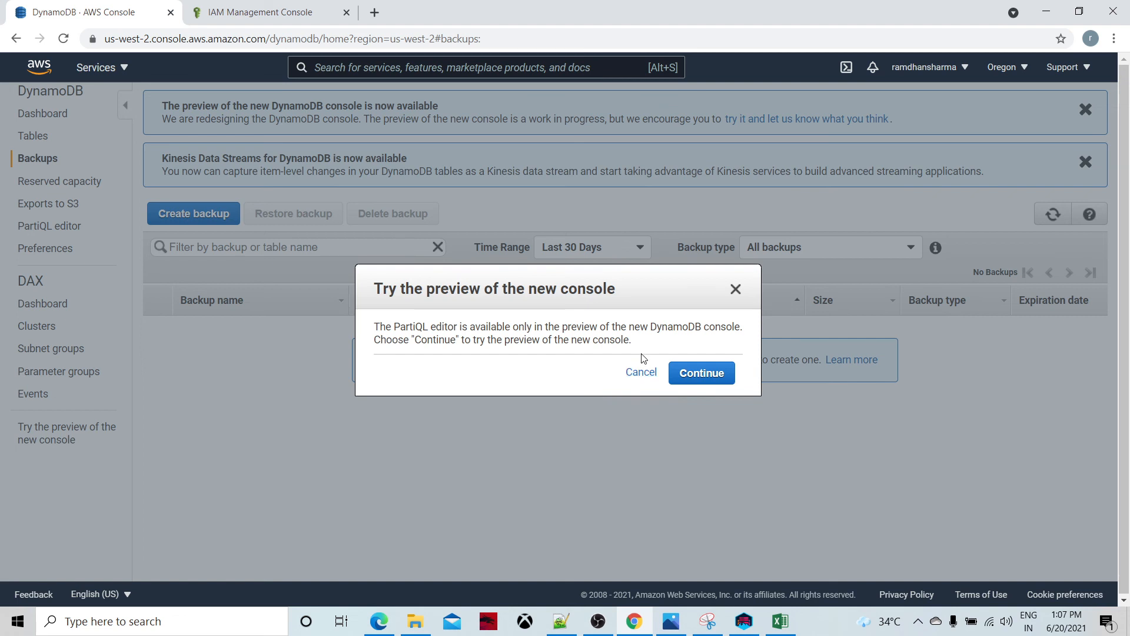
pyautogui.moveTo(629, 340); pyautogui.dragTo(386, 325)
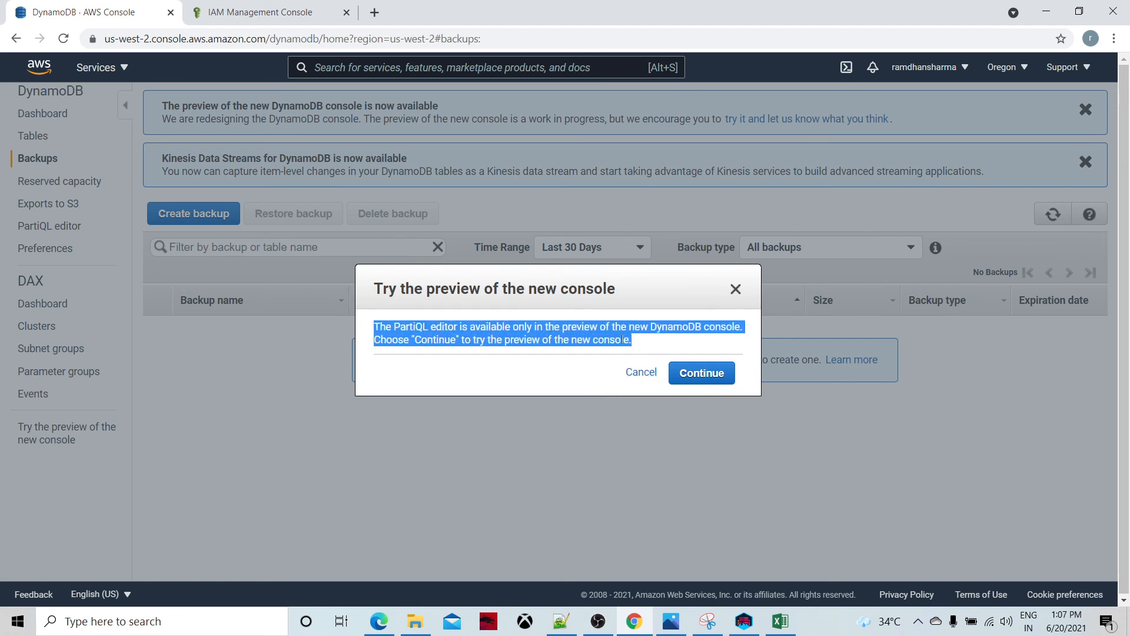
pyautogui.click(646, 348)
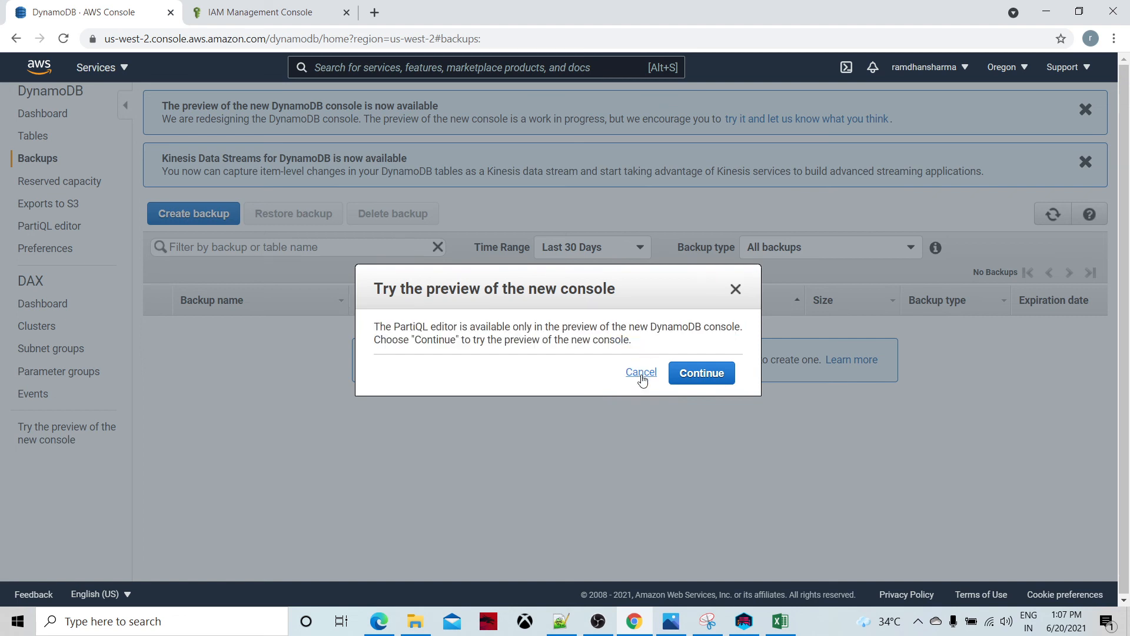
pyautogui.click(687, 371)
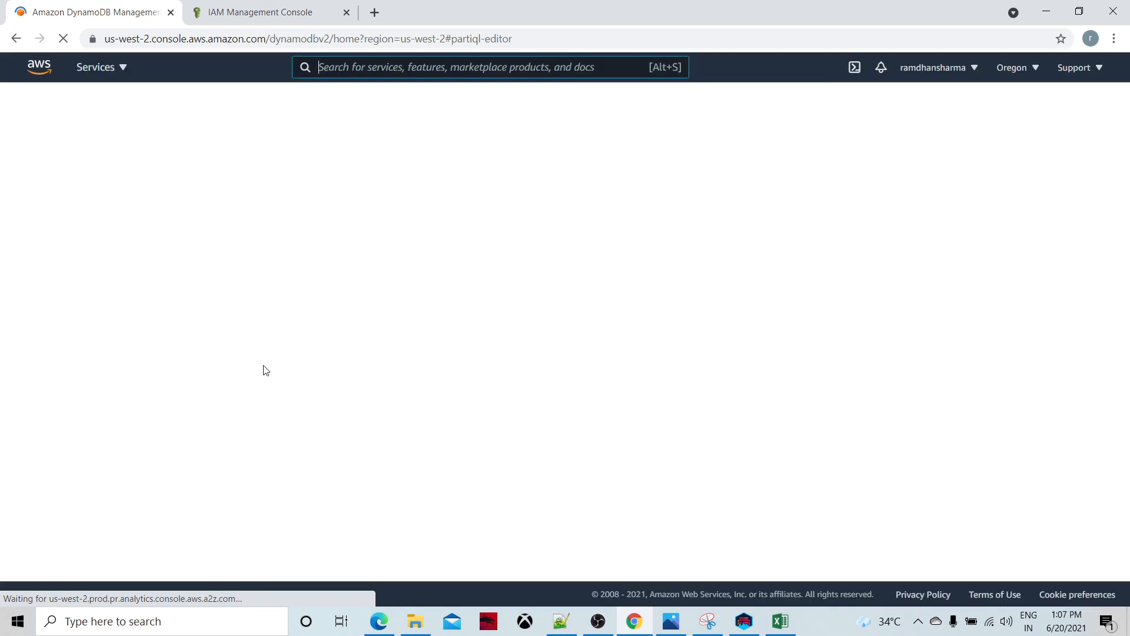
pyautogui.scroll(-8, 488, 357)
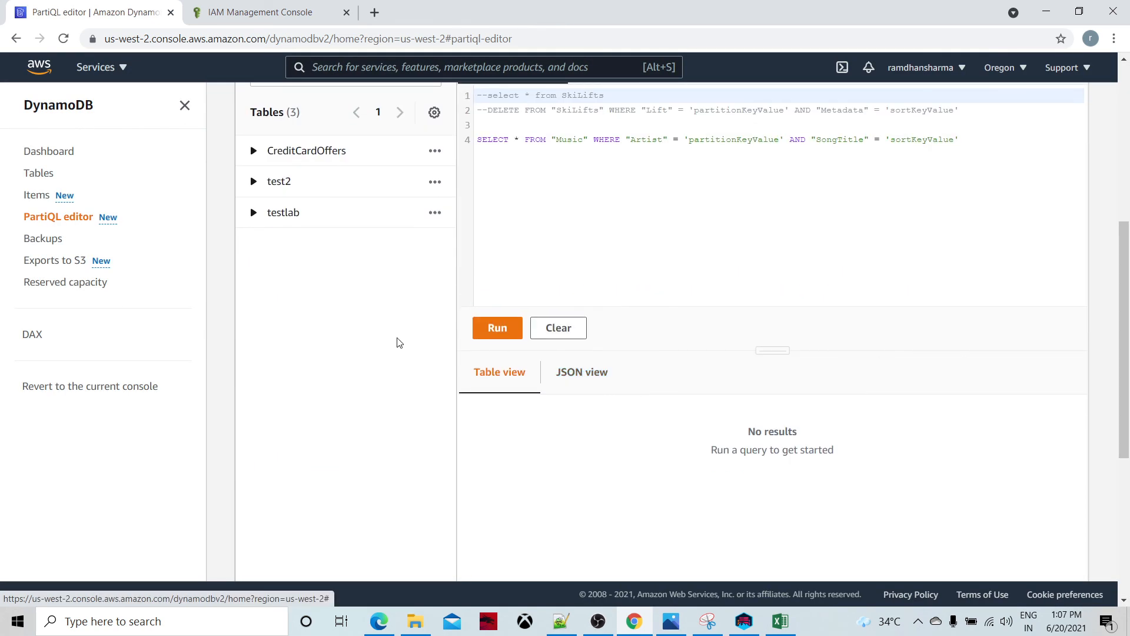
pyautogui.scroll(12, 391, 323)
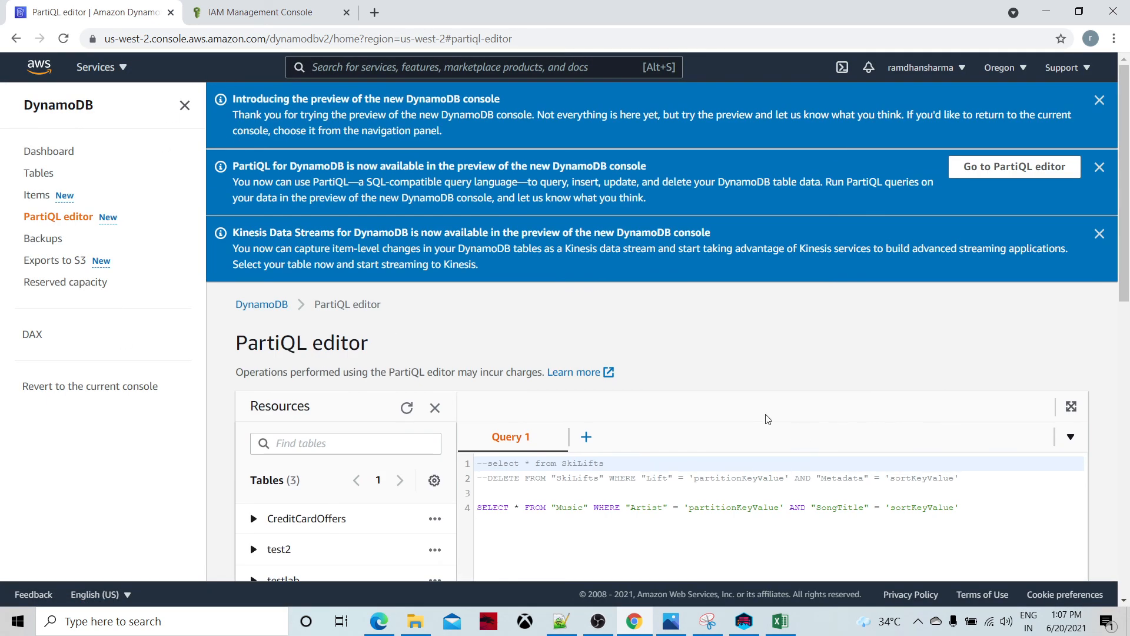
pyautogui.scroll(-6, 650, 357)
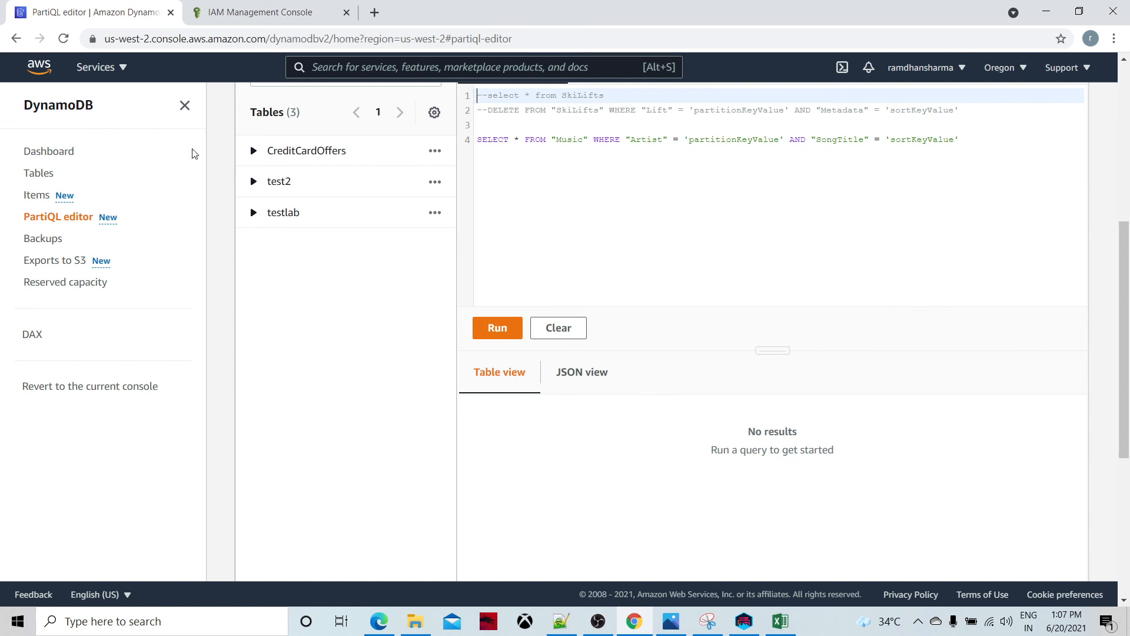
# Step: Revert from the preview to the current DynamoDB console, skipping the feedback form
pyautogui.click(91, 388)
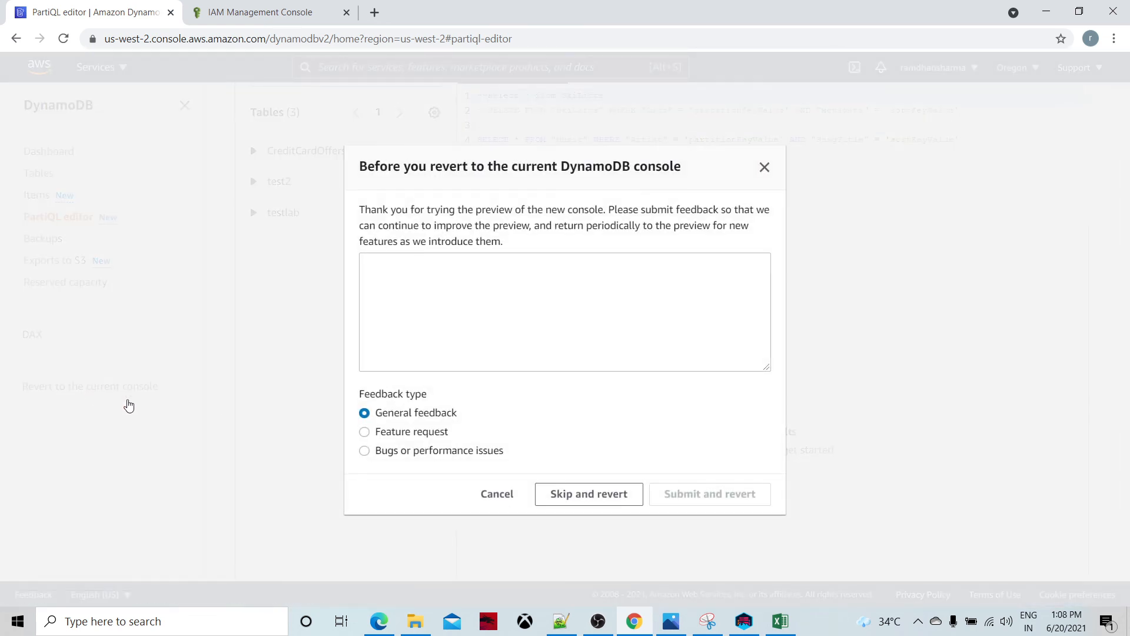
pyautogui.click(568, 495)
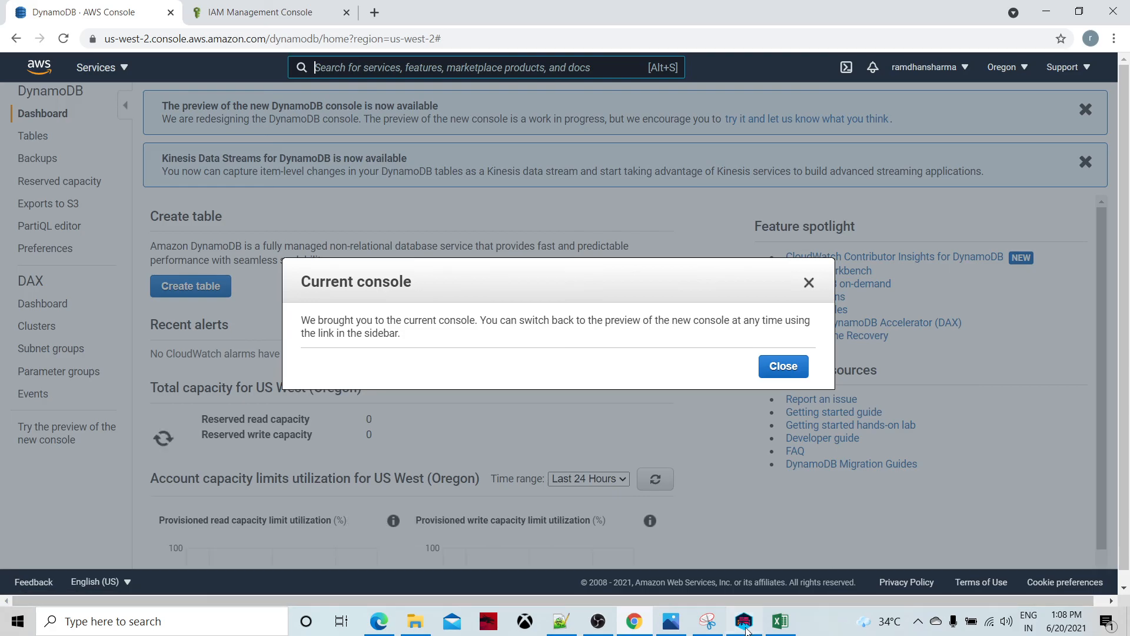
# Step: Switch to NoSQL Workbench, open the default connection in the Operation builder and display the CreditCardOffers table's items
pyautogui.click(744, 624)
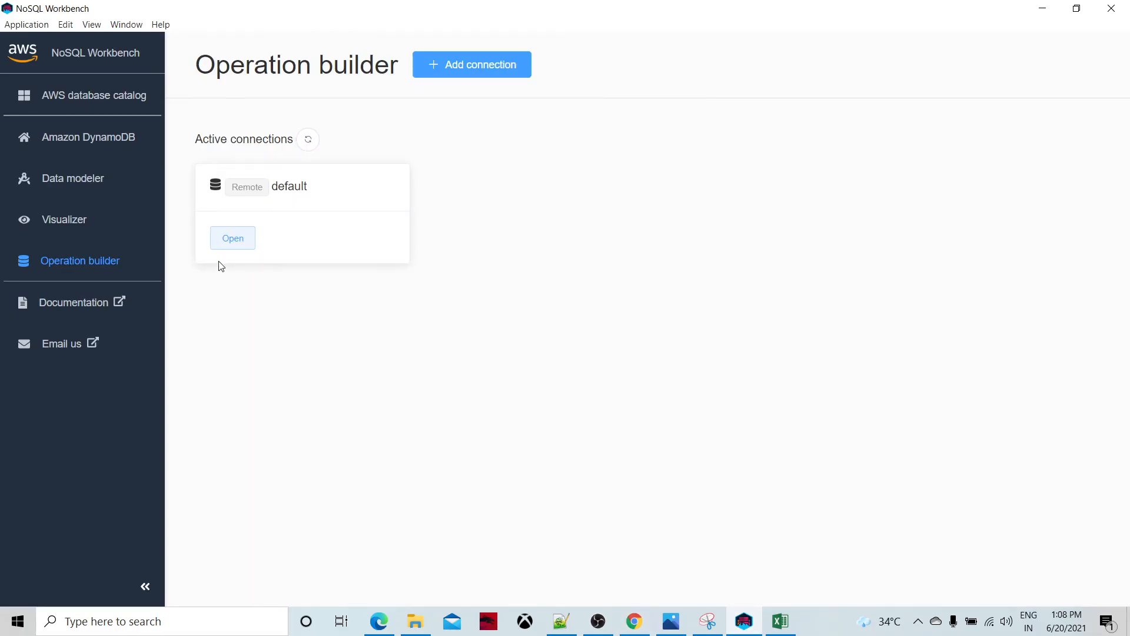
pyautogui.click(224, 247)
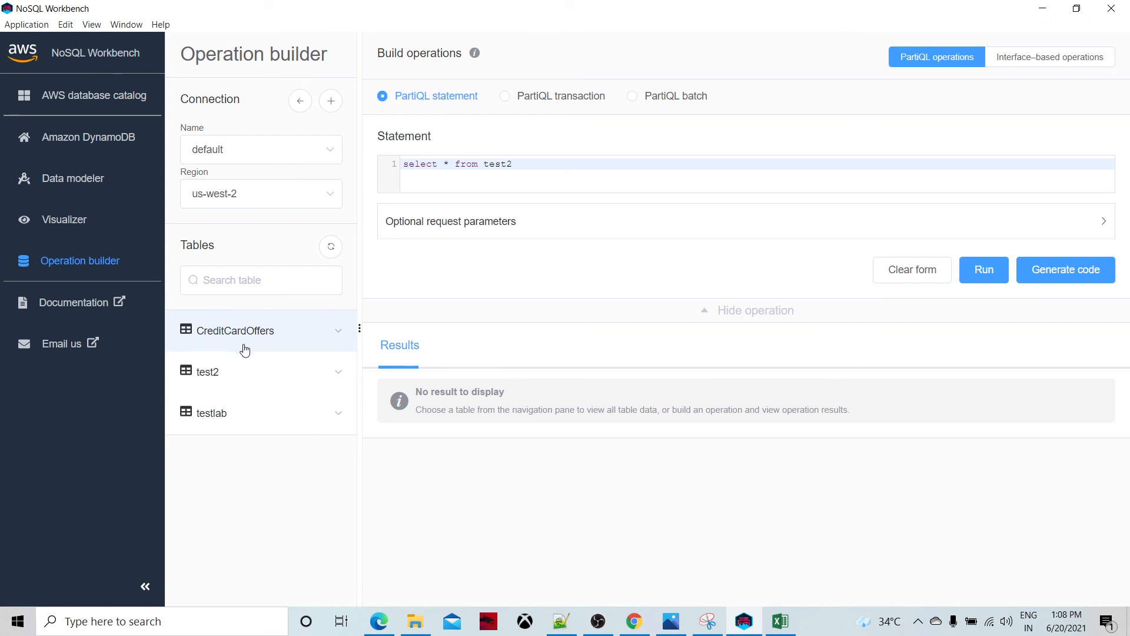
pyautogui.click(266, 343)
# Step: Switch to the DynamoDB console in Chrome, dismiss the current console notice and open the CreditCardOffers table's overview
pyautogui.click(634, 621)
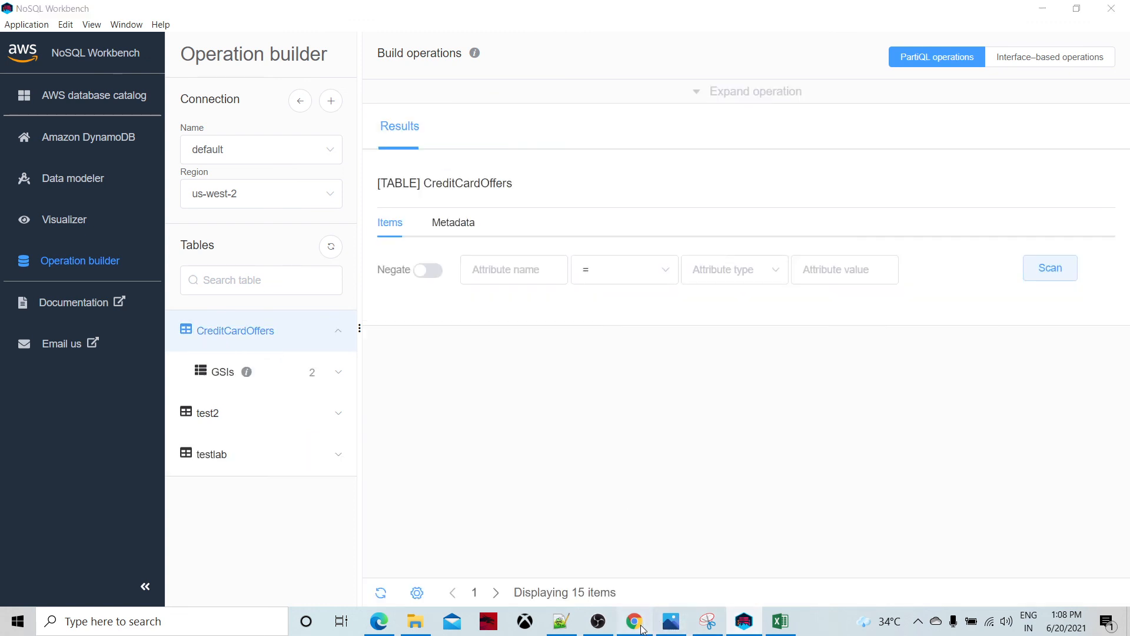
pyautogui.click(782, 365)
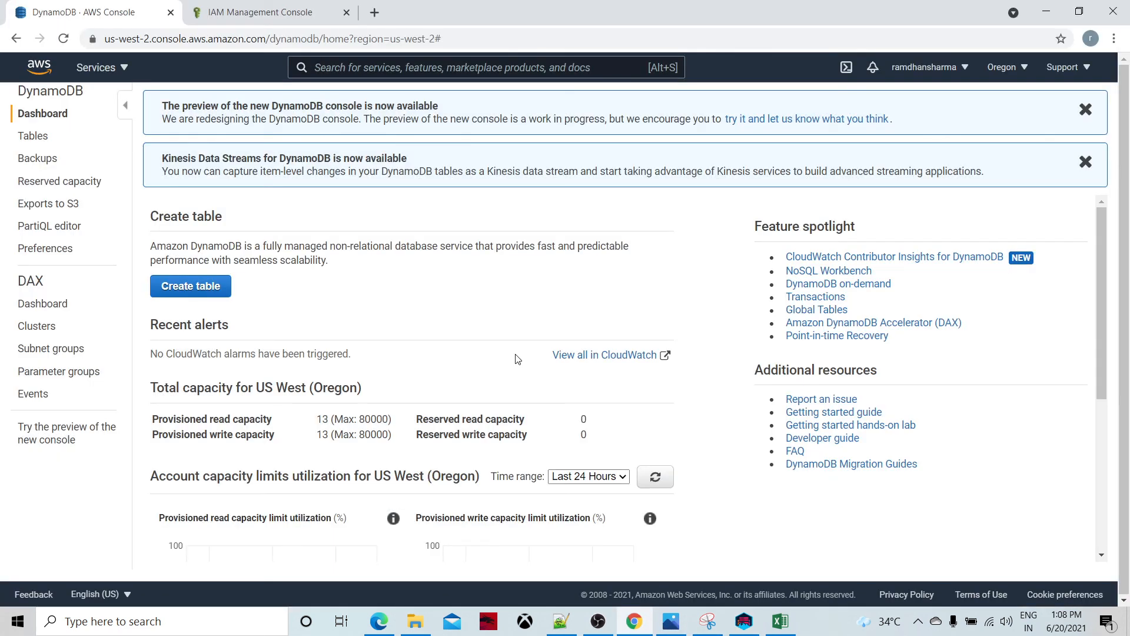
pyautogui.click(43, 138)
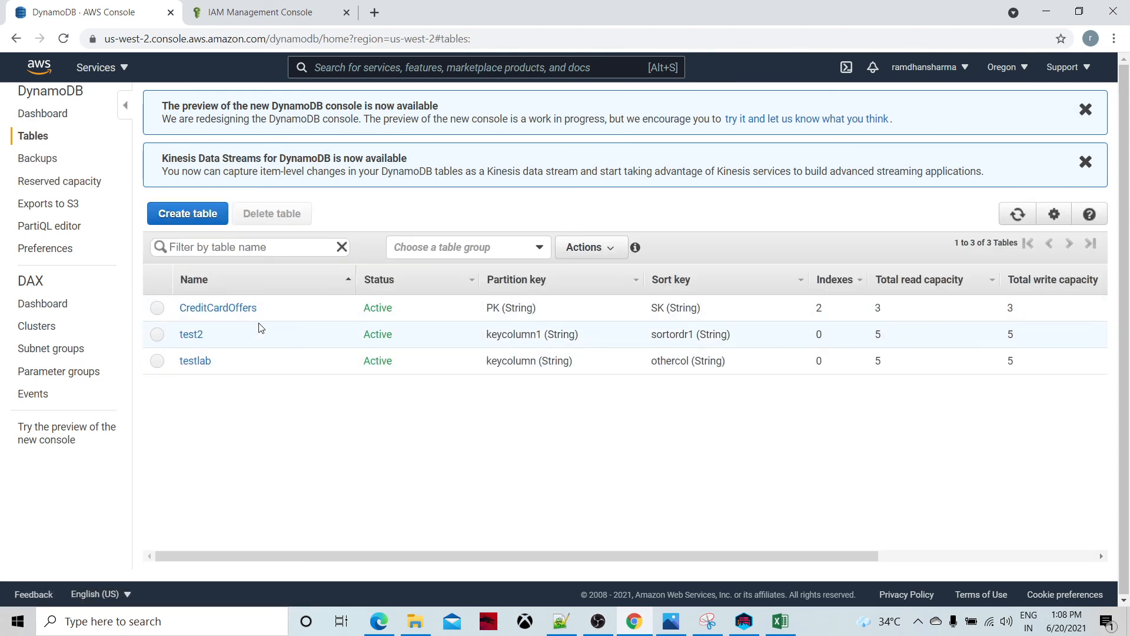
pyautogui.click(239, 309)
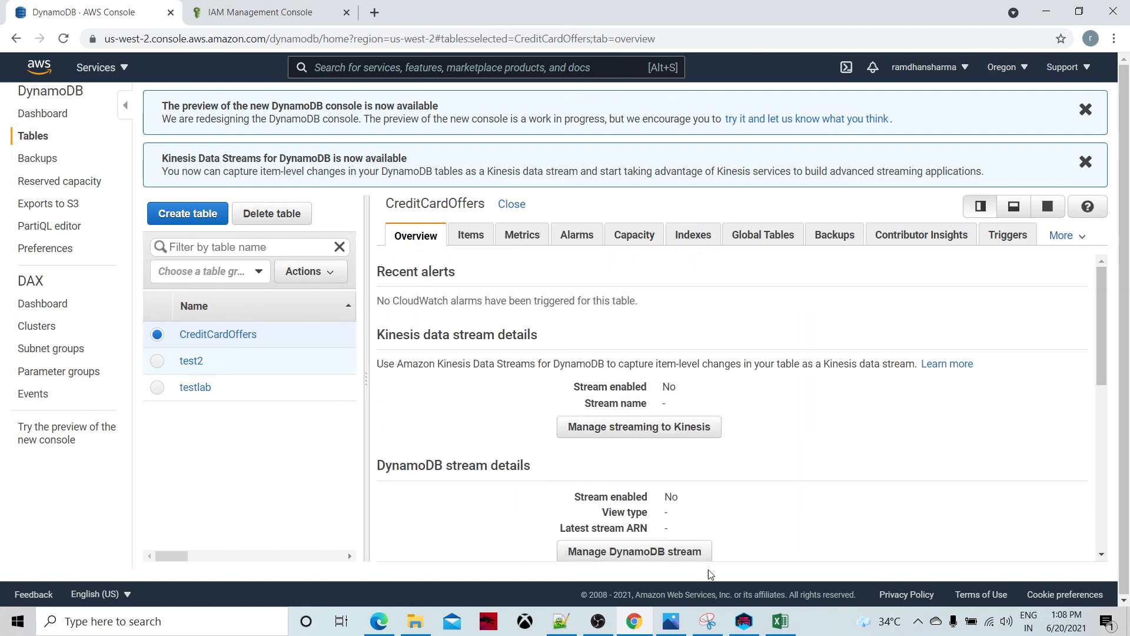
# Step: Switch to NoSQL Workbench, expand CreditCardOffers in the Operation builder's table list and look through its items
pyautogui.click(744, 621)
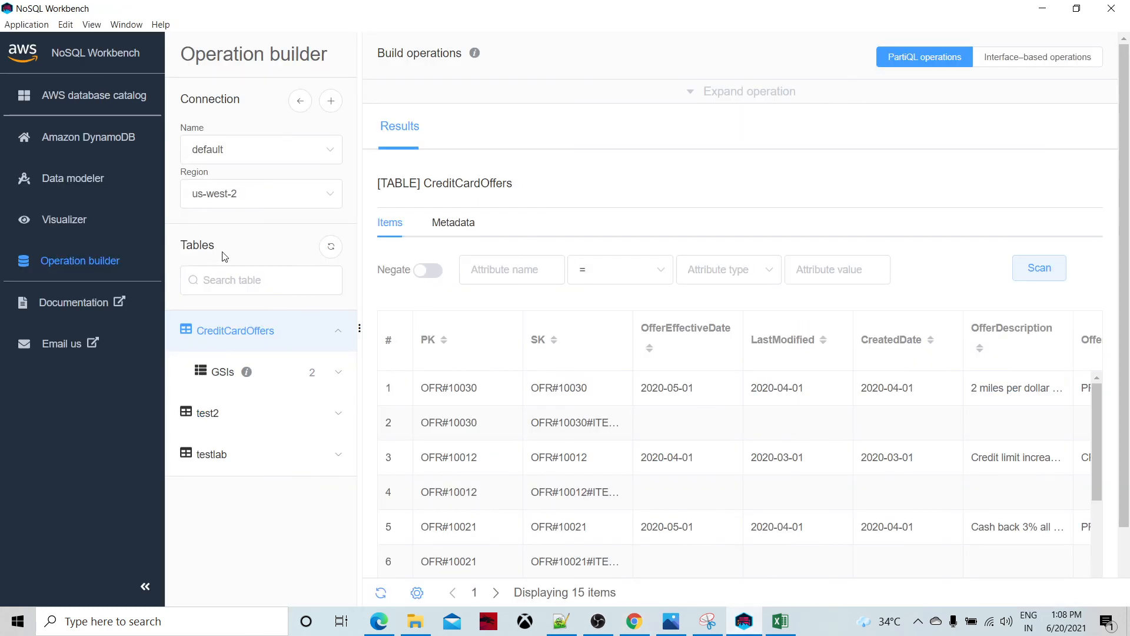
pyautogui.click(56, 226)
pyautogui.click(75, 265)
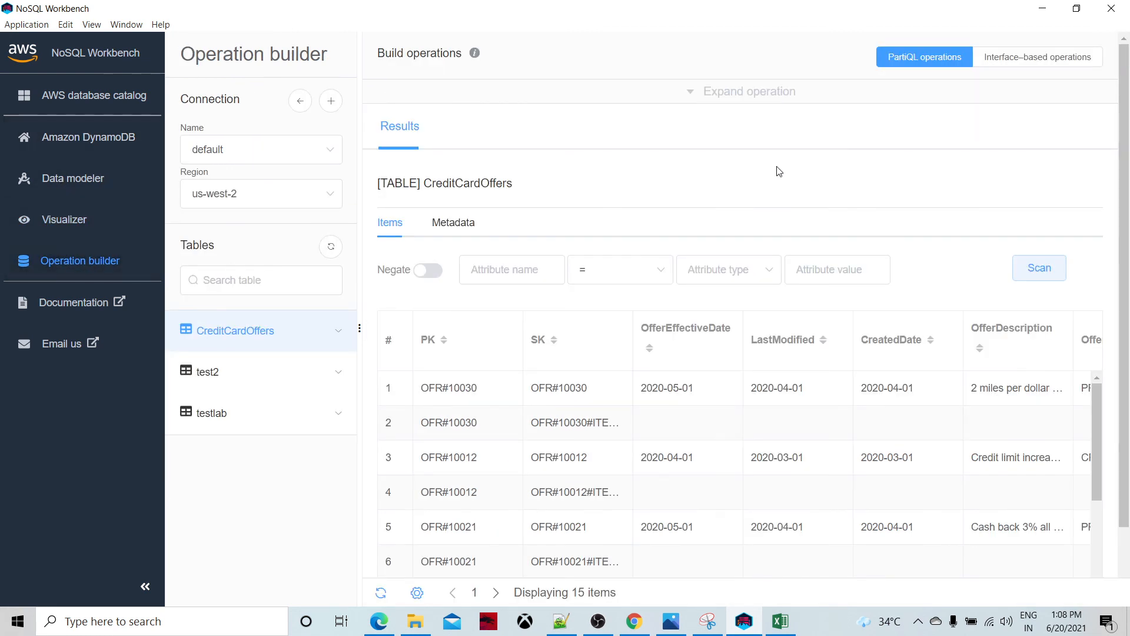
pyautogui.click(747, 98)
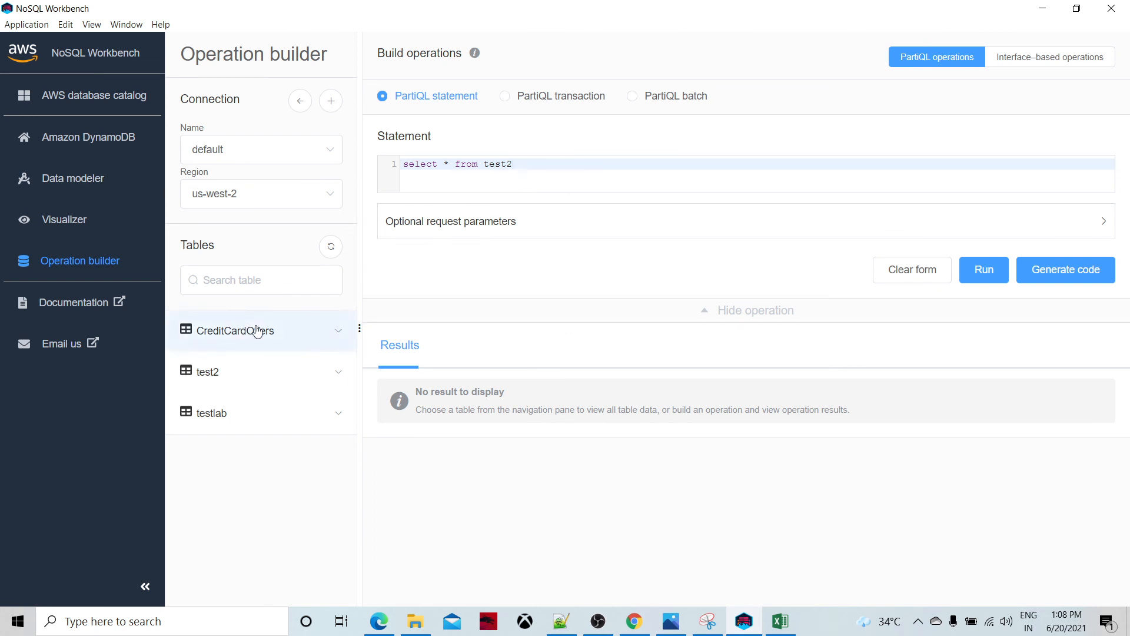
pyautogui.click(338, 332)
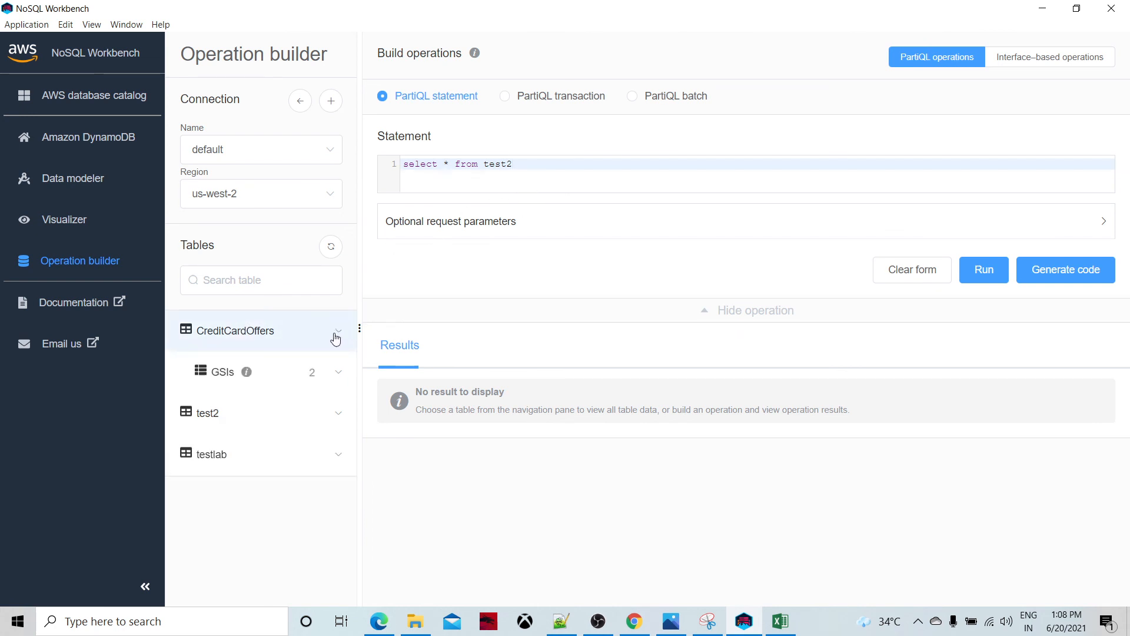
pyautogui.click(266, 334)
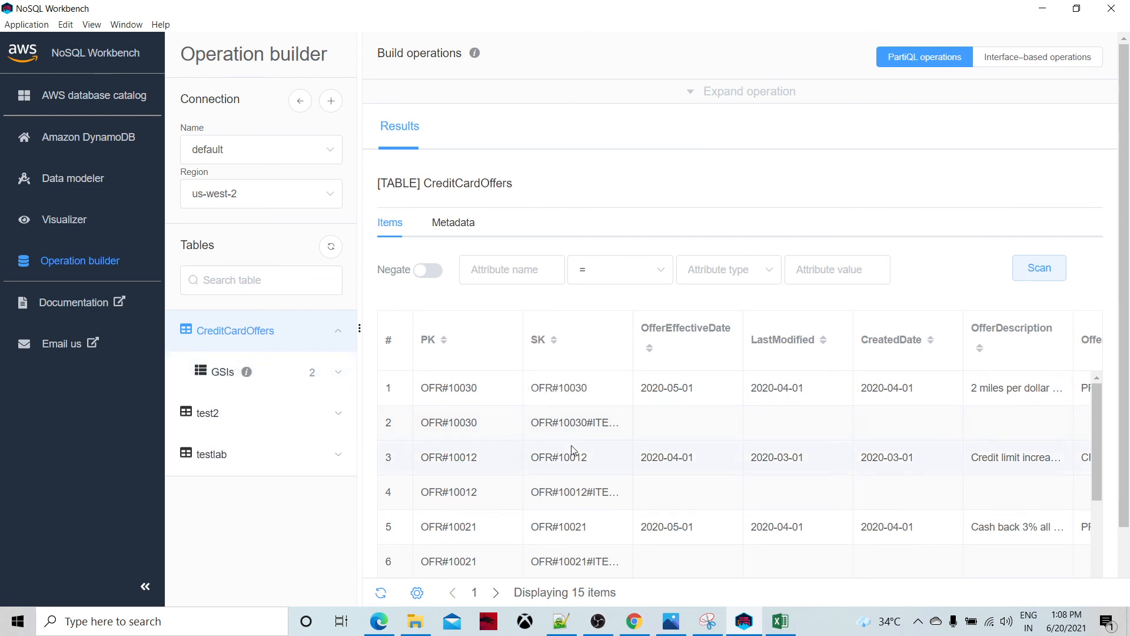
pyautogui.scroll(-4, 581, 435)
pyautogui.scroll(4, 580, 435)
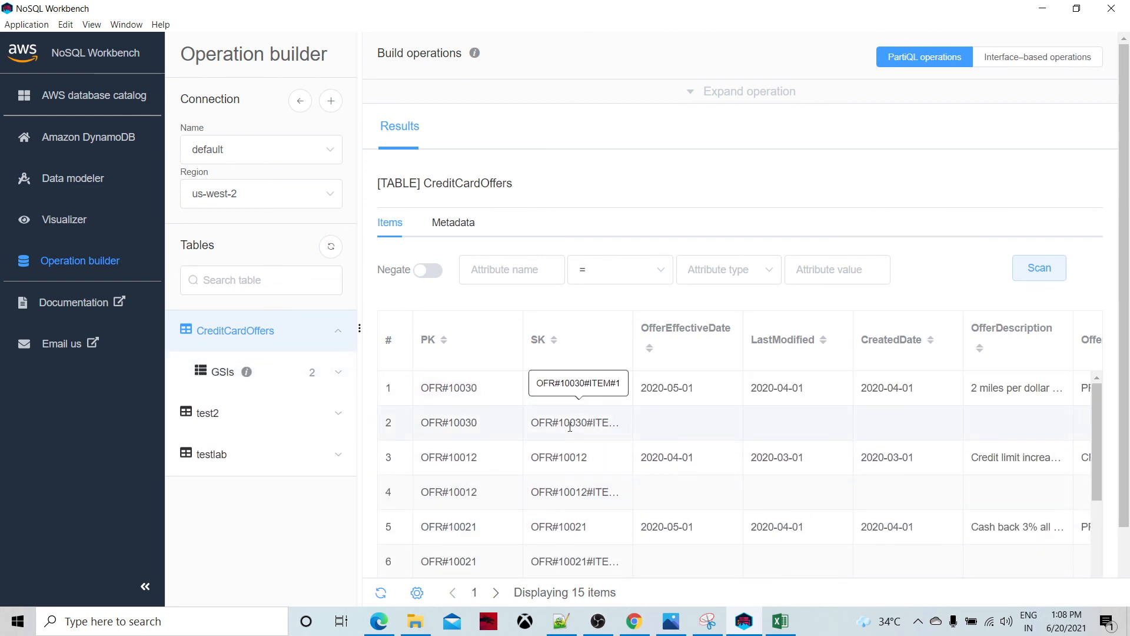